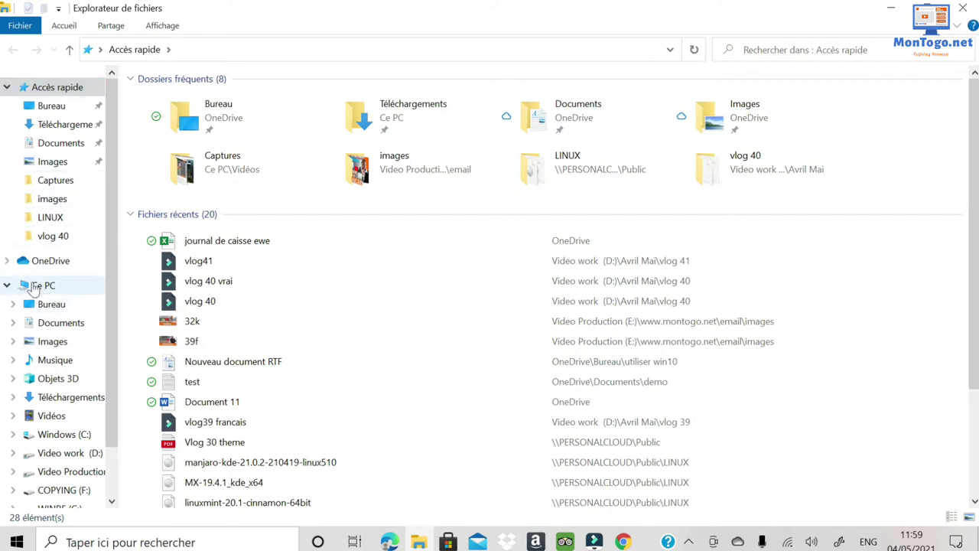
Show Ce PC with its seven folders, six drives and three network locations.
click(44, 286)
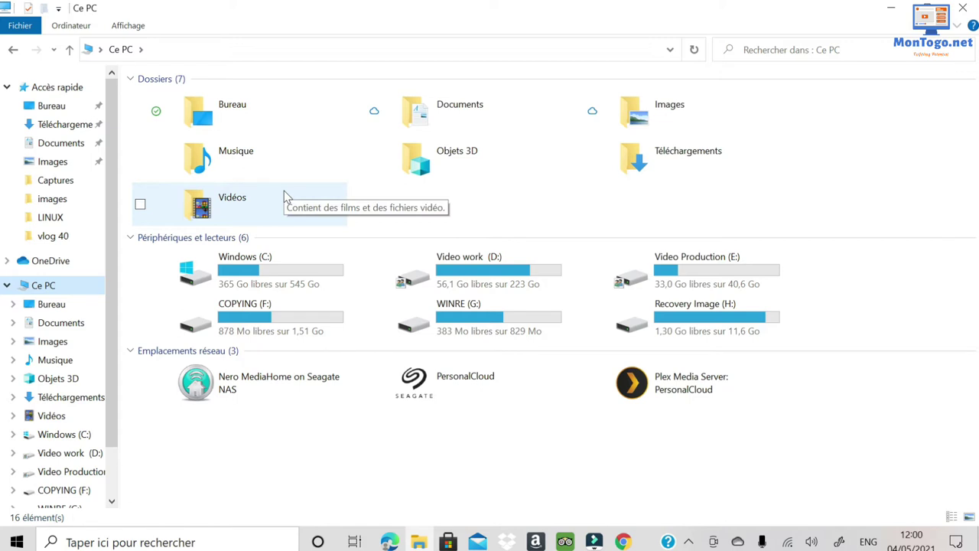
double_click(236, 109)
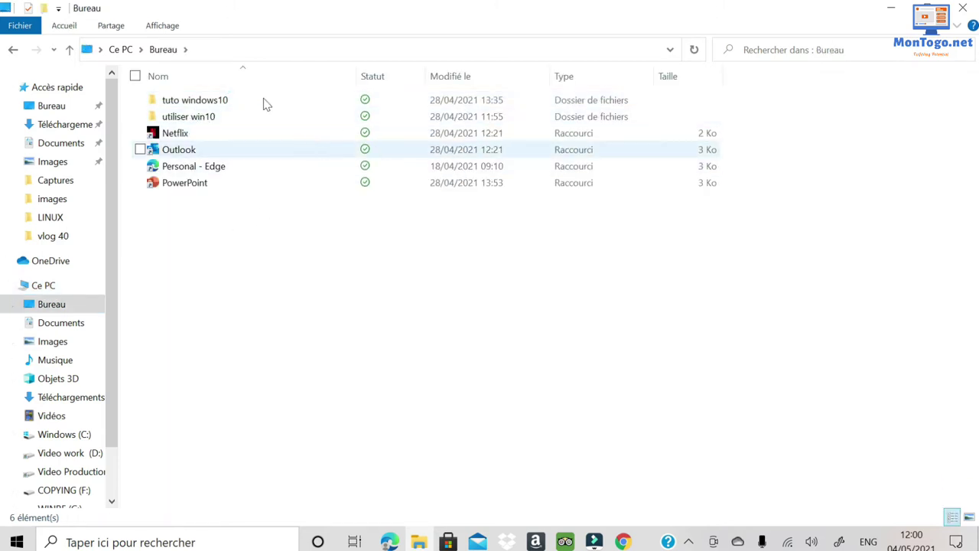
click(128, 50)
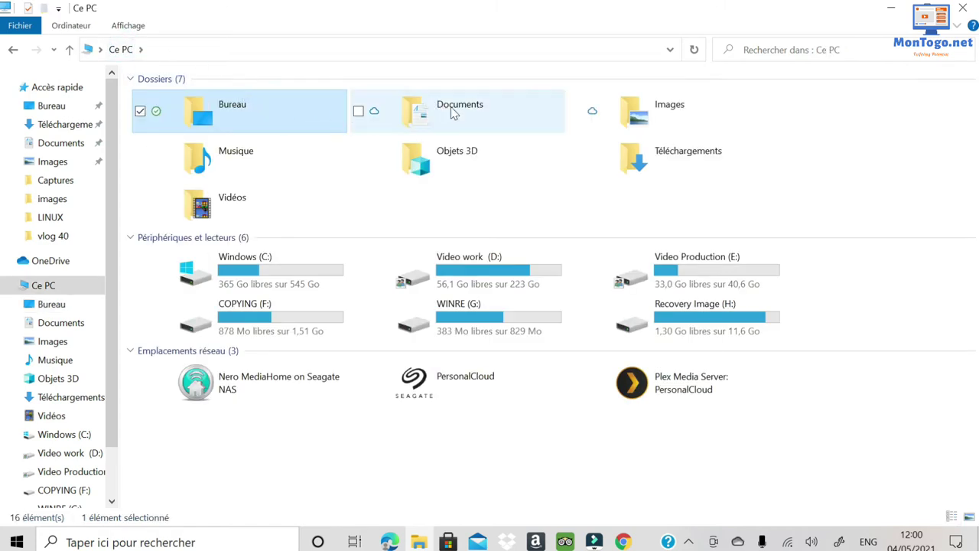
click(450, 111)
double_click(450, 107)
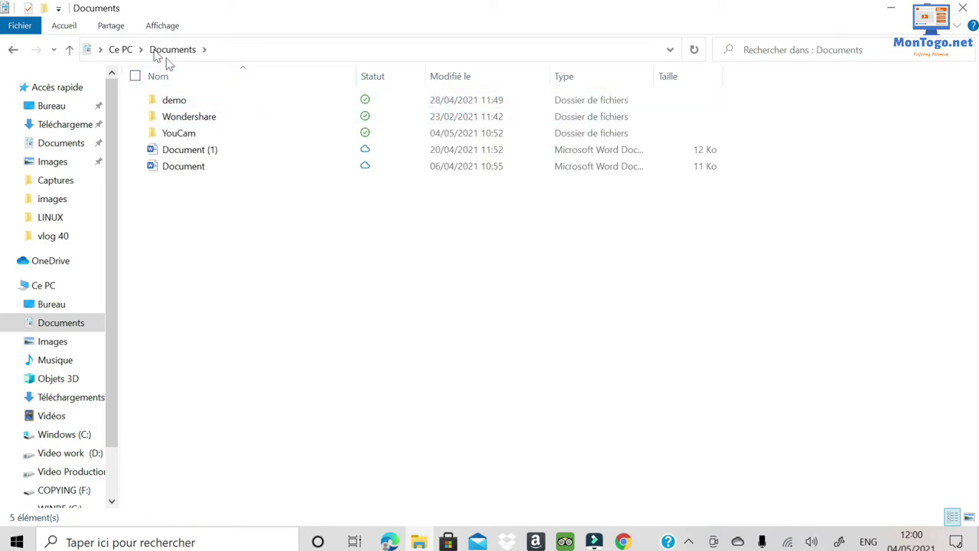
click(123, 49)
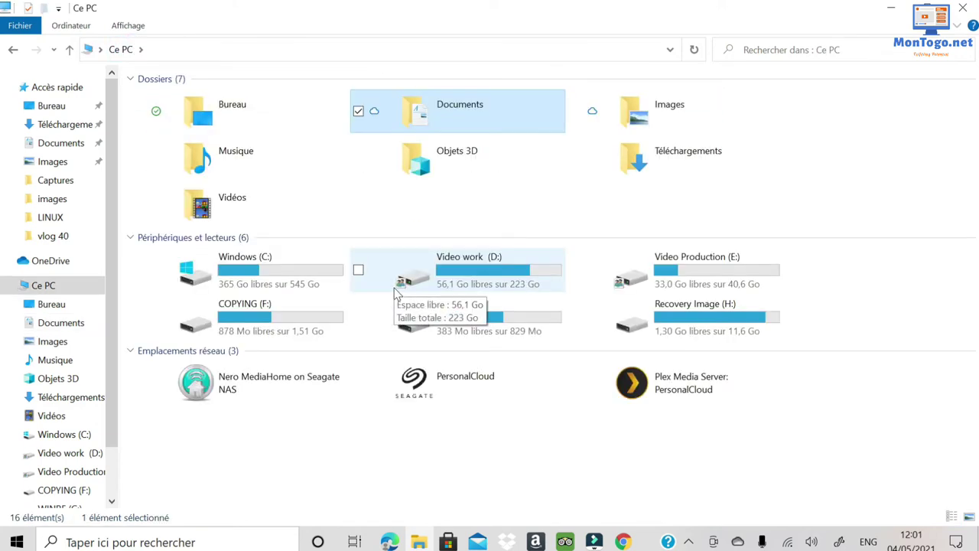
double_click(483, 118)
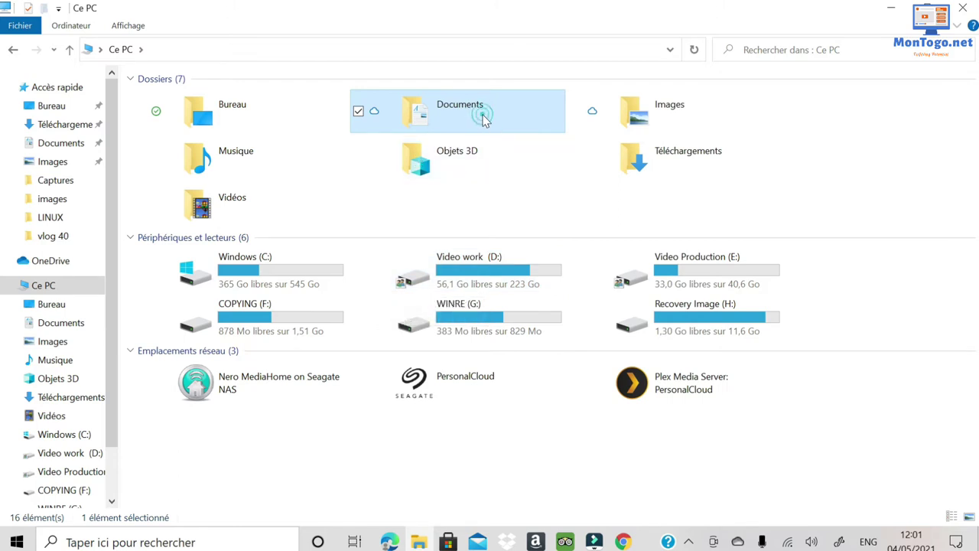
click(675, 123)
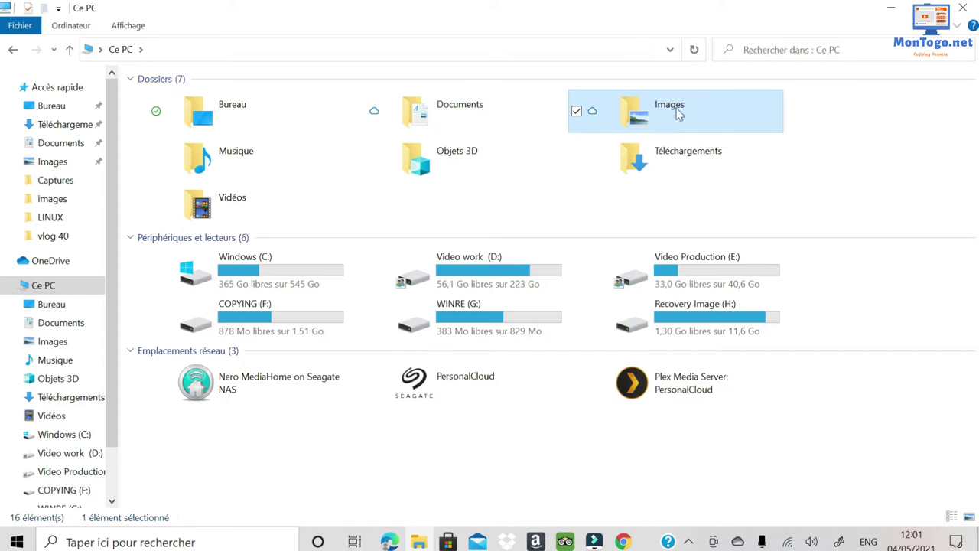
double_click(676, 108)
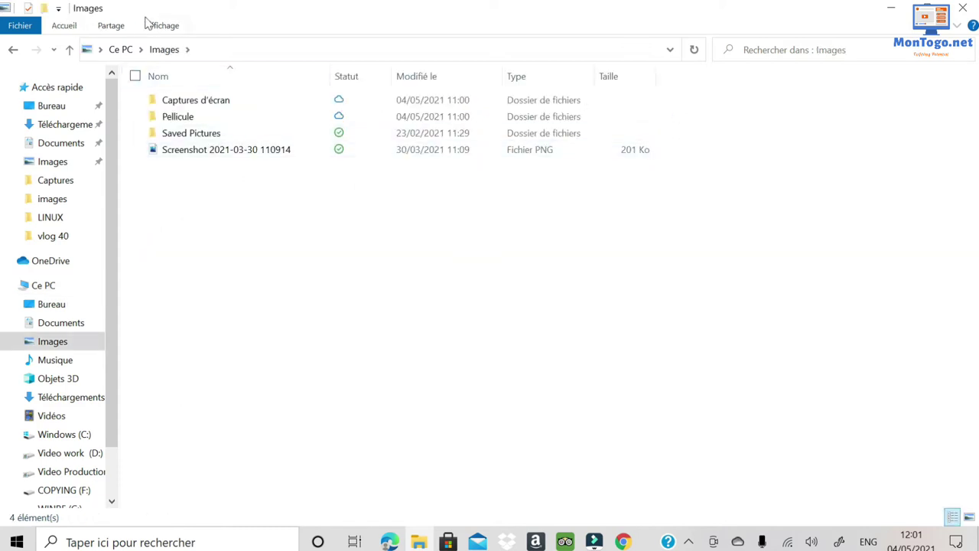
click(122, 49)
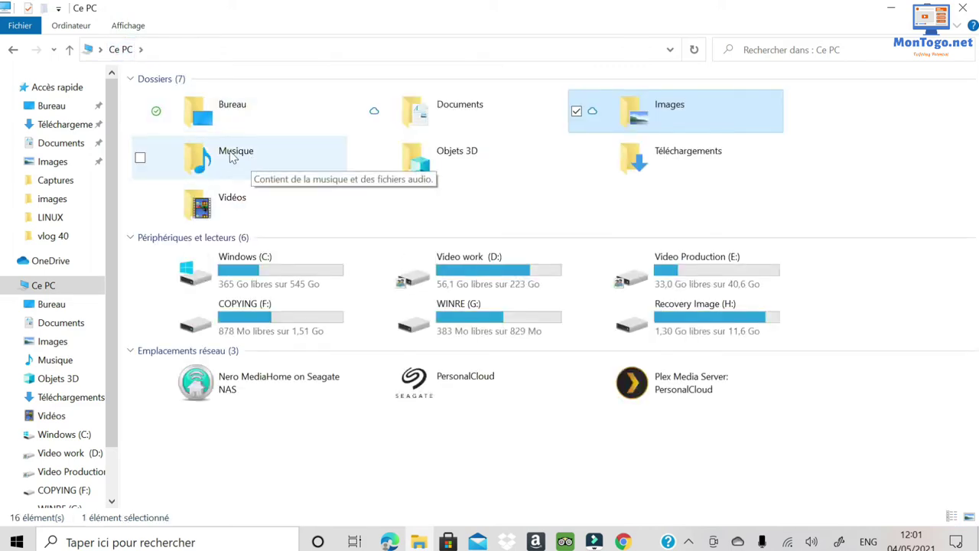
double_click(241, 156)
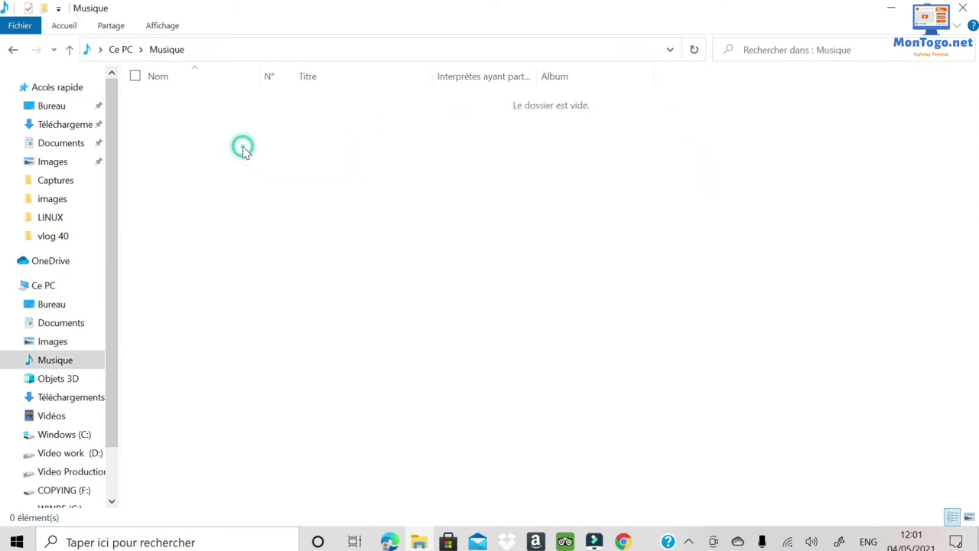
click(120, 49)
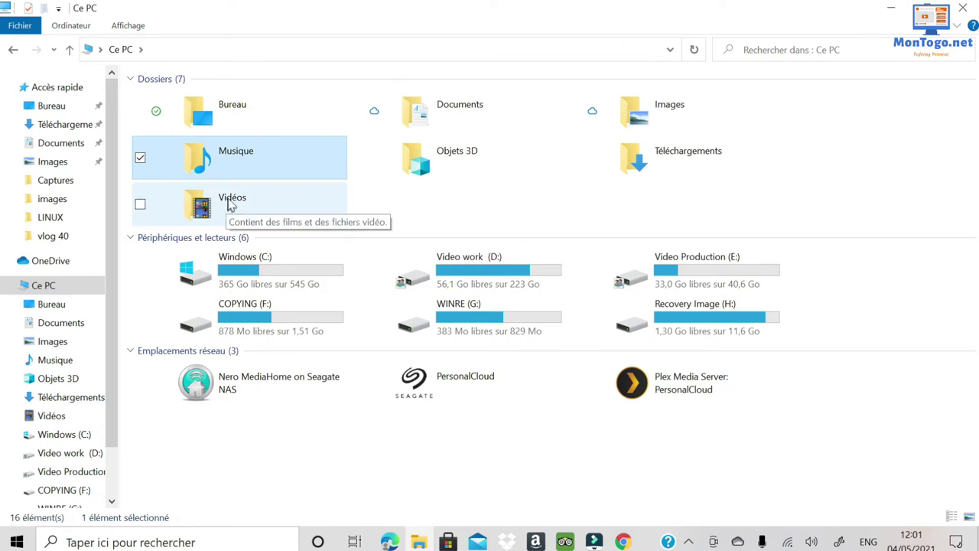
click(231, 204)
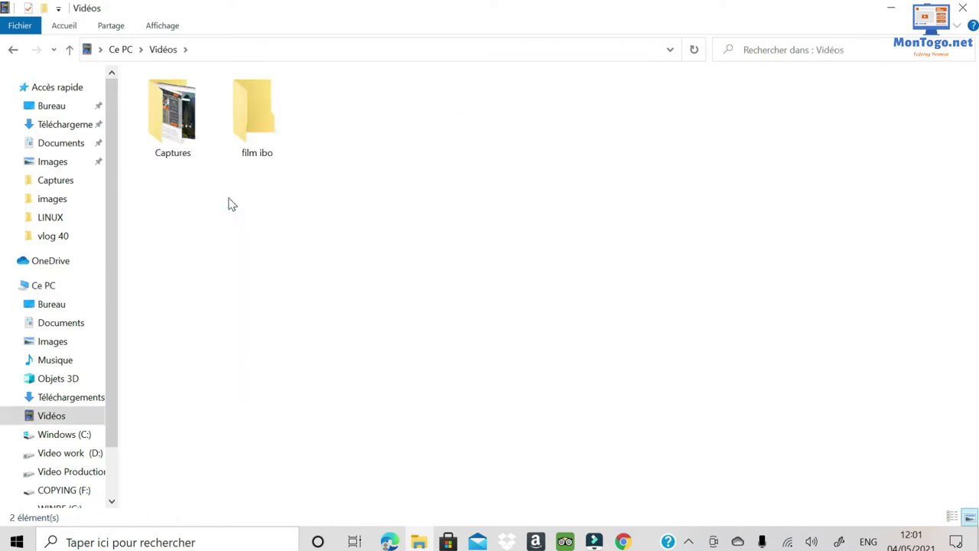
double_click(176, 110)
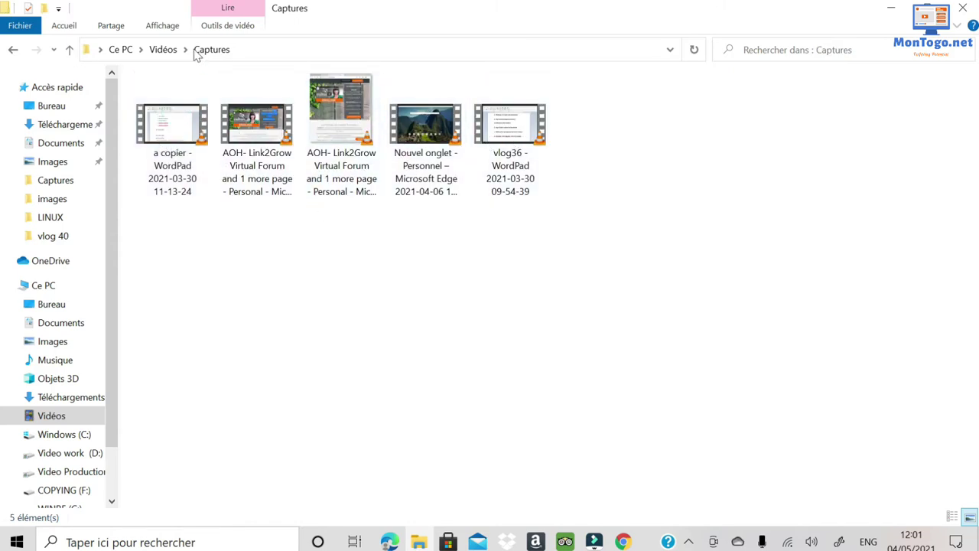
click(161, 49)
click(121, 49)
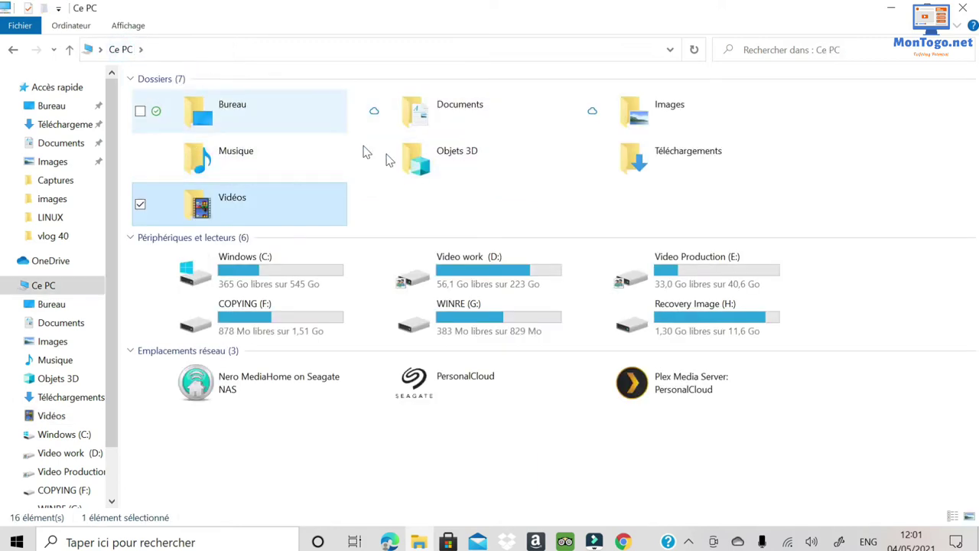
click(459, 186)
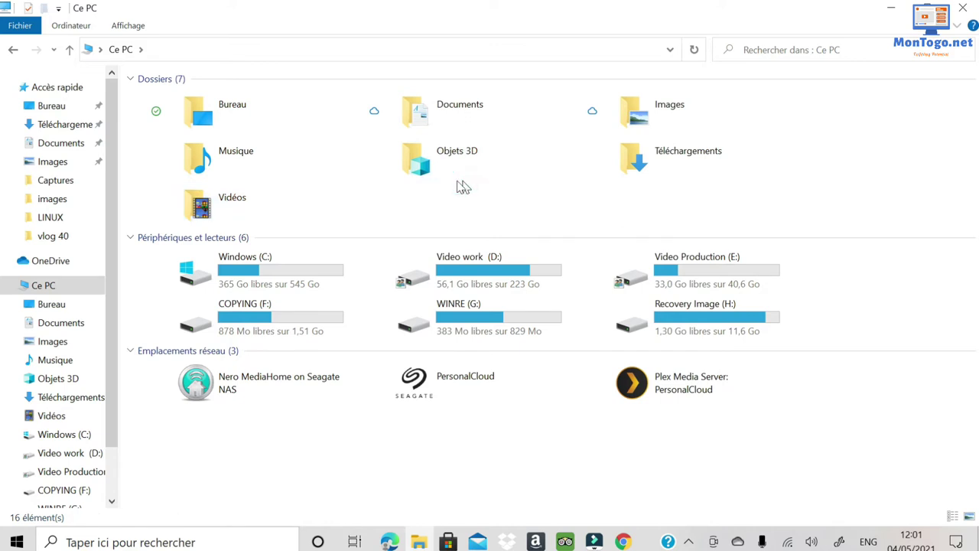
Glance at the Objets 3D and Ce PC context menus, then open the Documents folder.
right_click(457, 182)
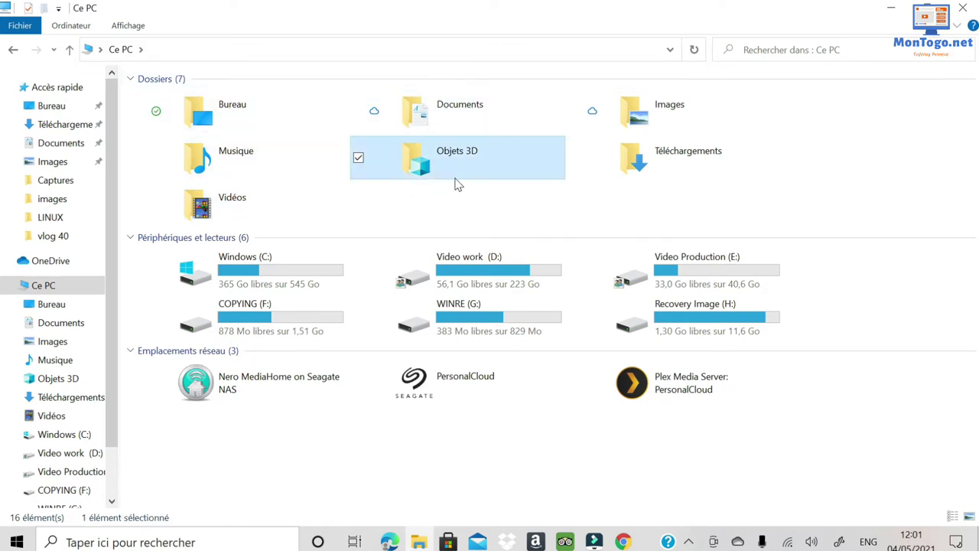
click(479, 199)
right_click(479, 204)
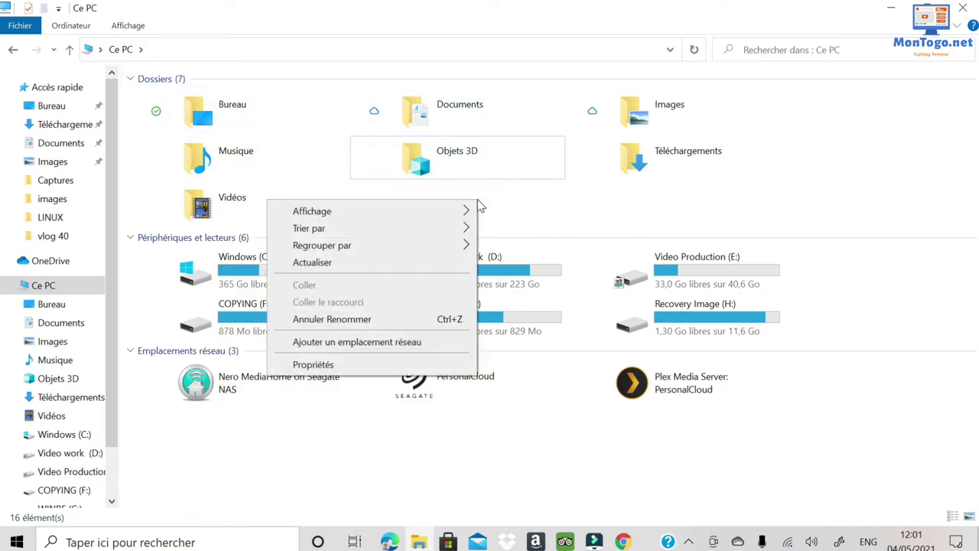
click(317, 147)
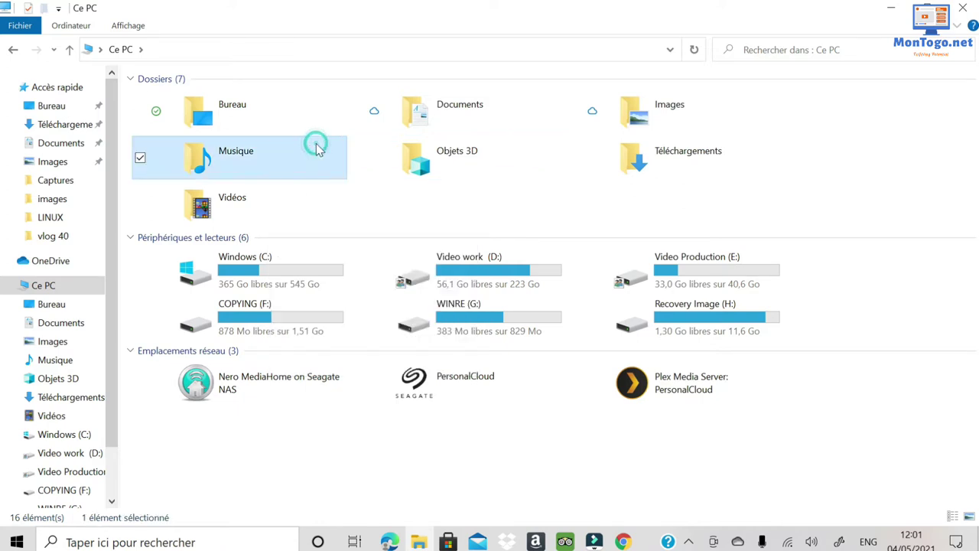
double_click(473, 110)
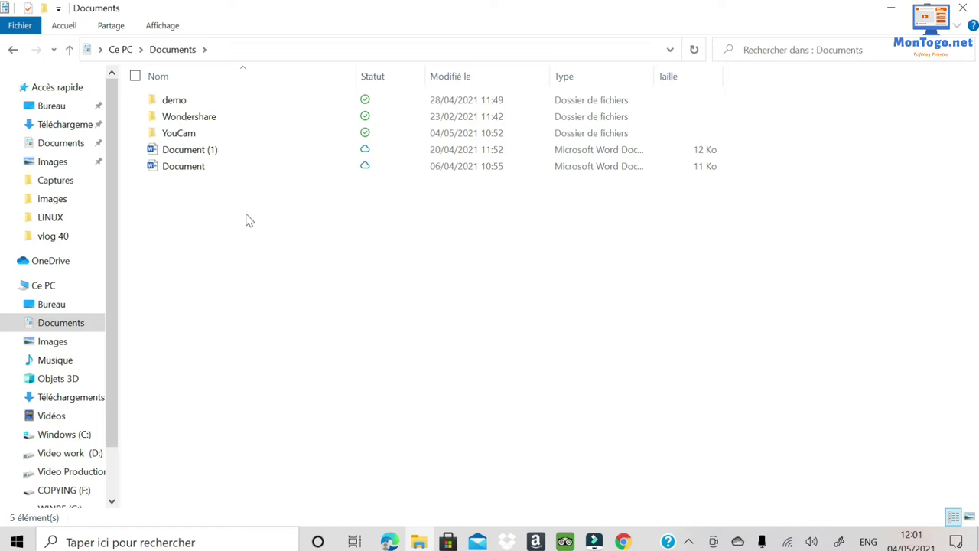
right_click(221, 221)
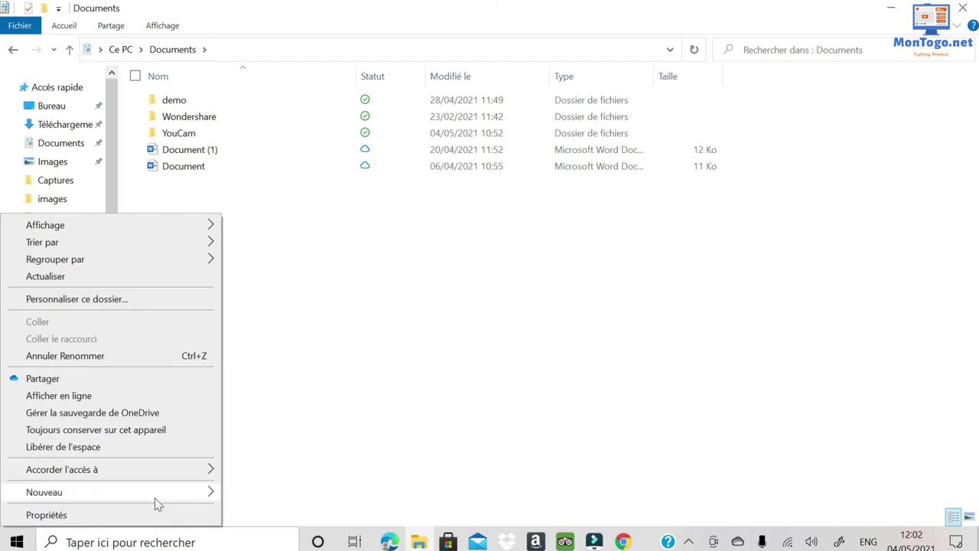
Add a new folder 'Nouveau dossier' to Documents via Nouveau > Dossier and select it.
mouse_move(156, 499)
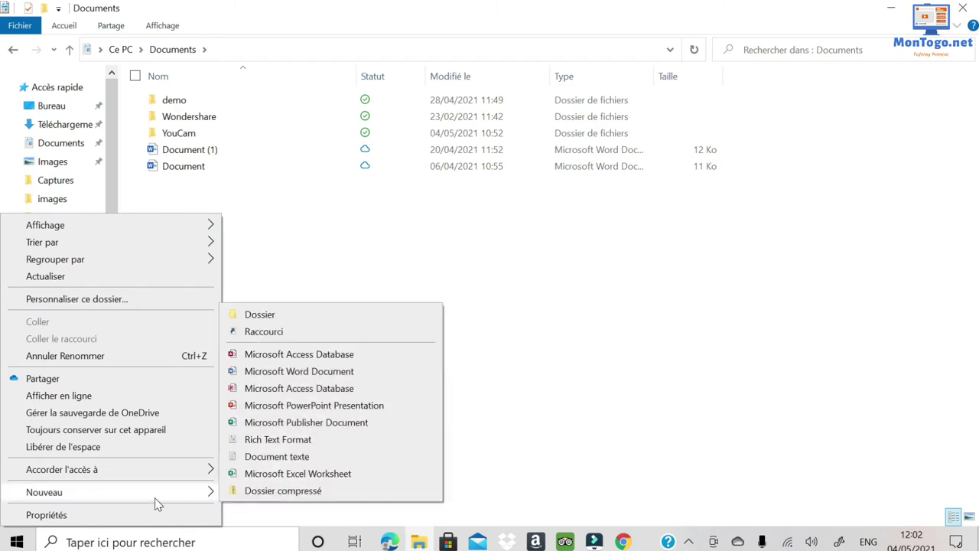
click(259, 314)
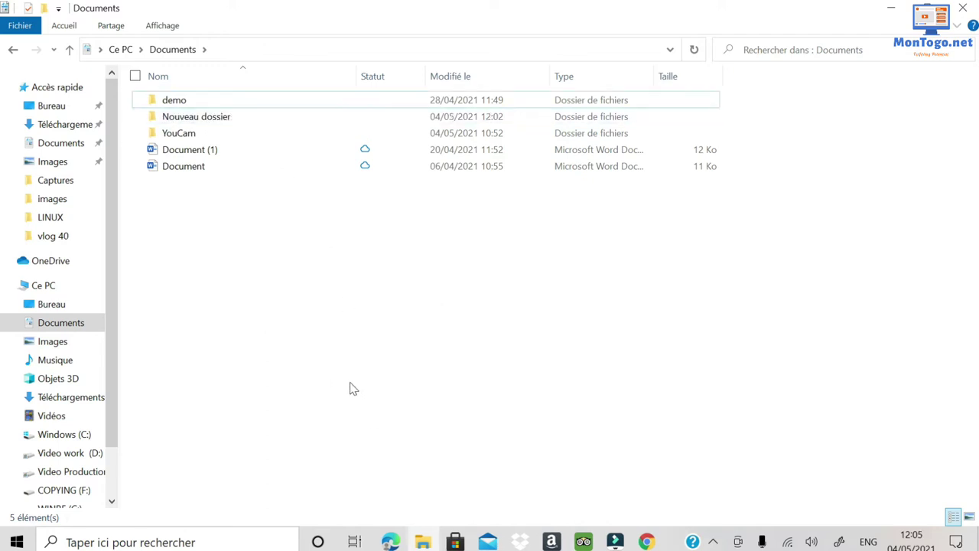
click(195, 121)
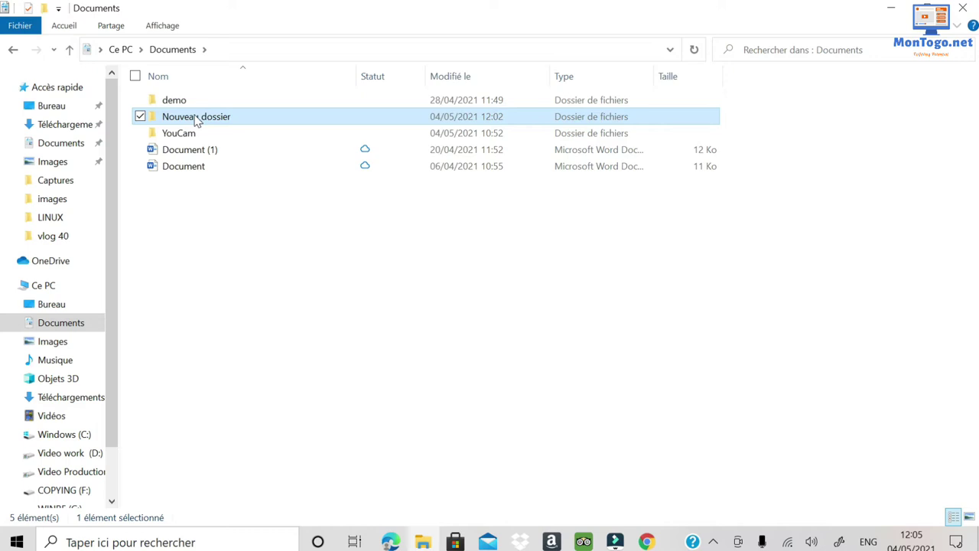
Rename 'Nouveau dossier' to 'video en ewe' and refresh the Documents listing.
right_click(195, 121)
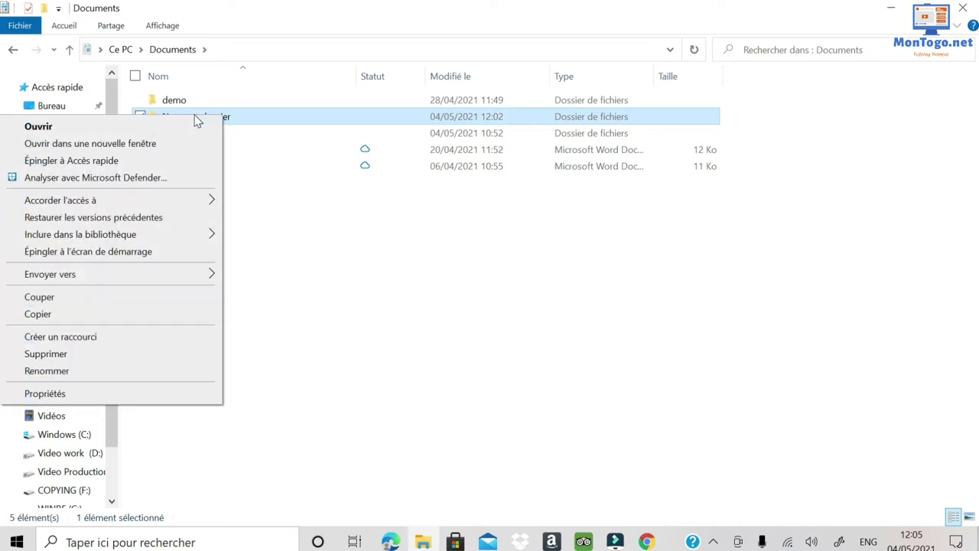
click(65, 378)
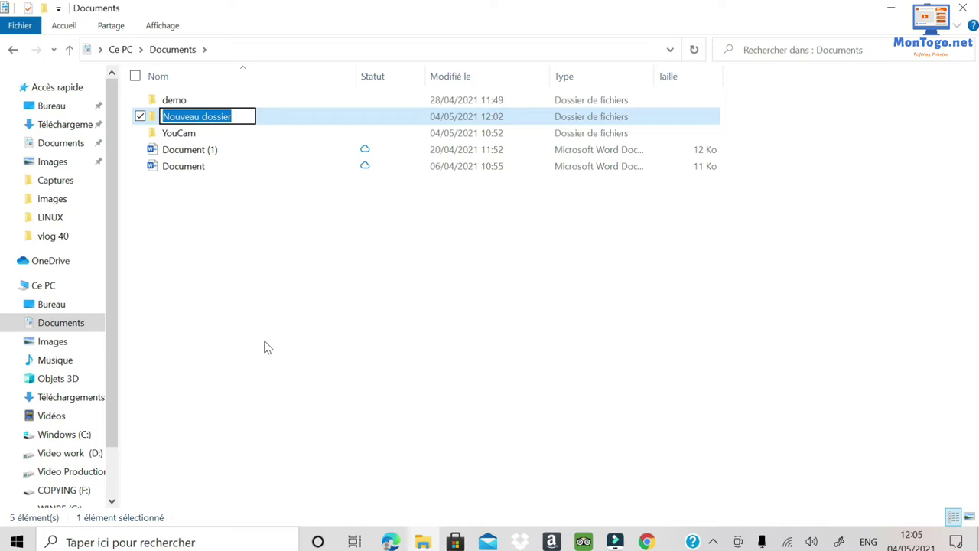
text(vid)
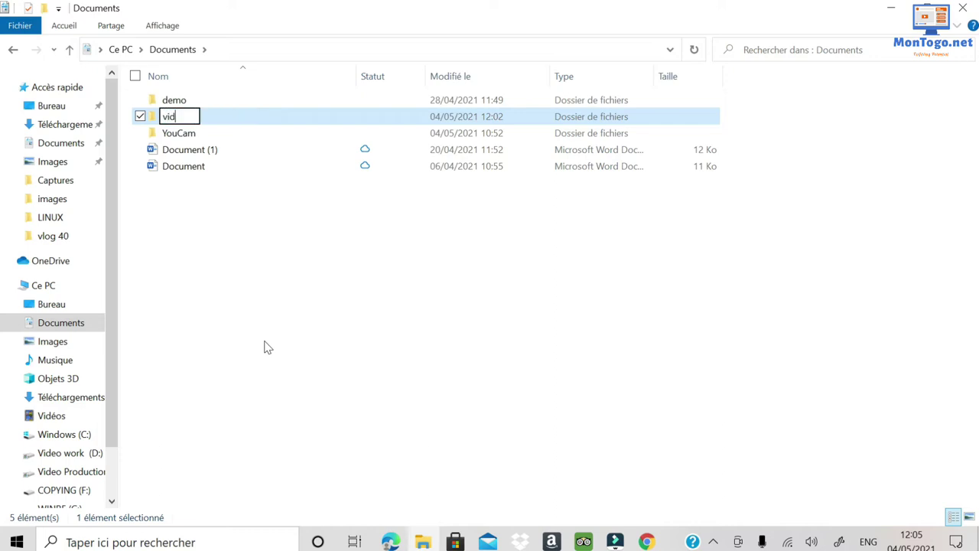
text(eo en ewe)
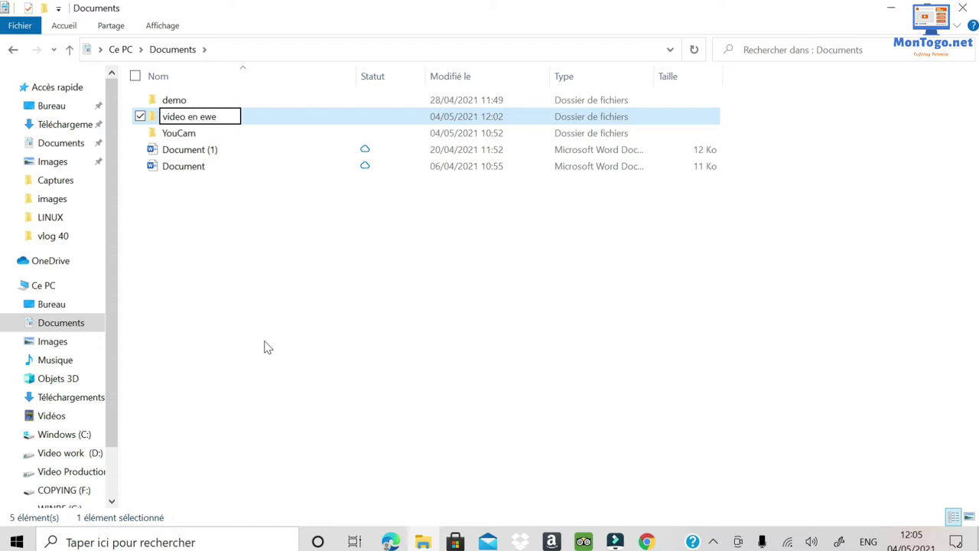
key(Escape)
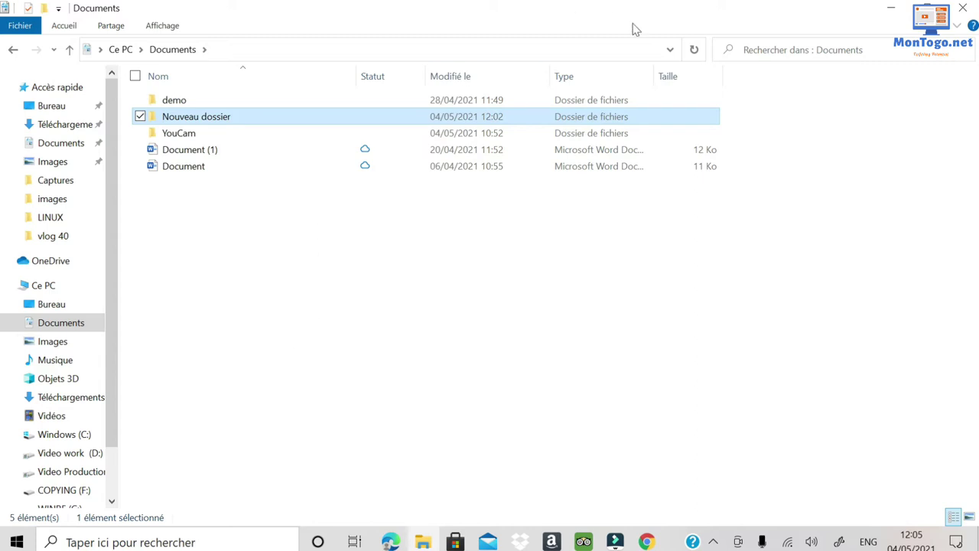
click(695, 49)
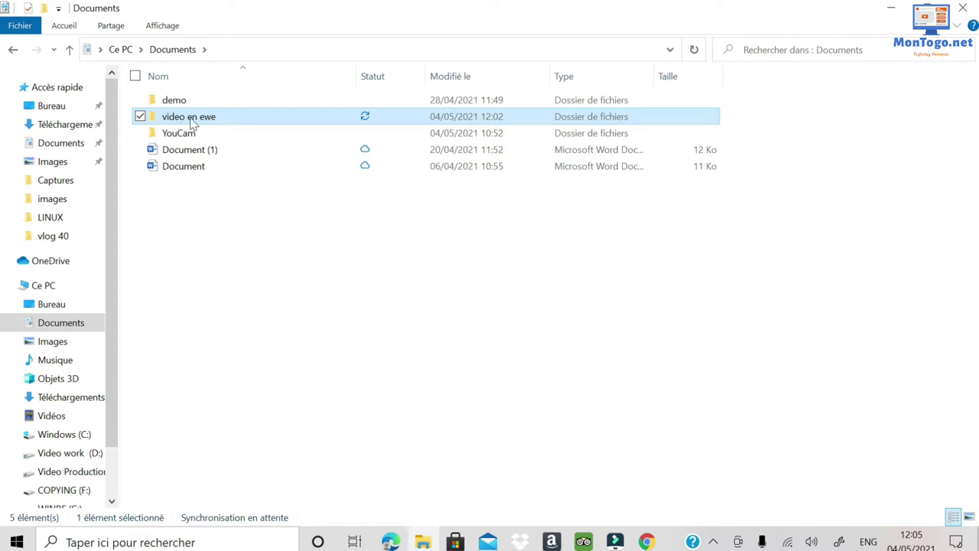
mouse_move(220, 121)
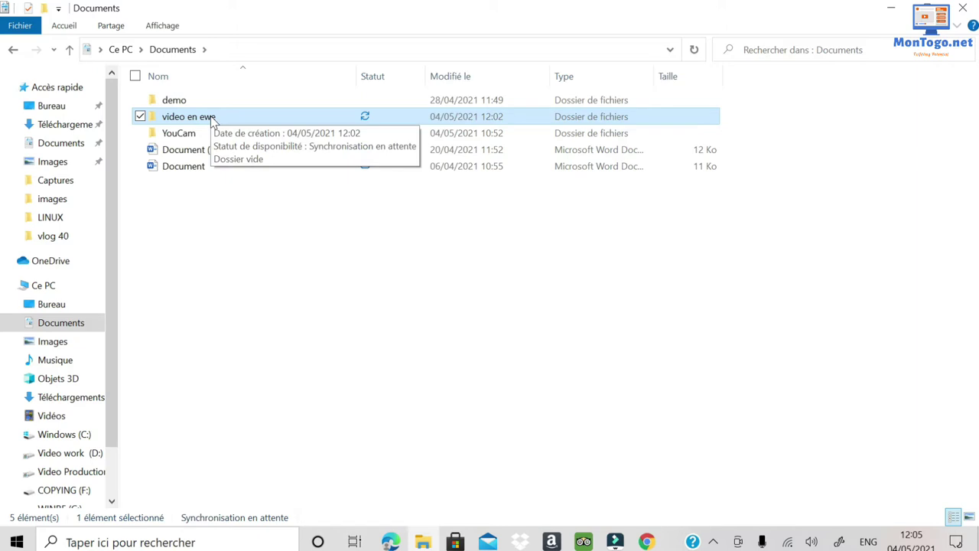
Open the empty 'video en ewe' folder, view its full path, then return to Ce PC.
double_click(214, 121)
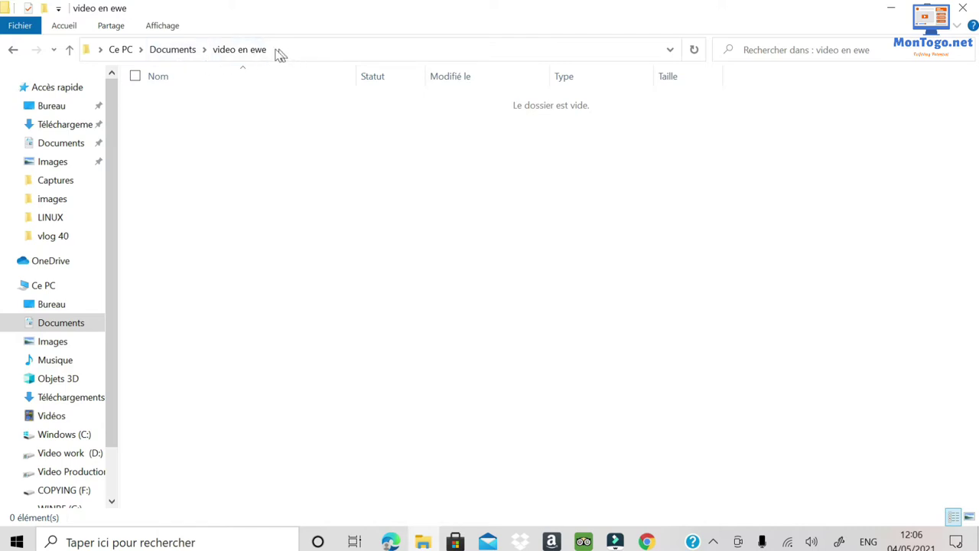
click(328, 55)
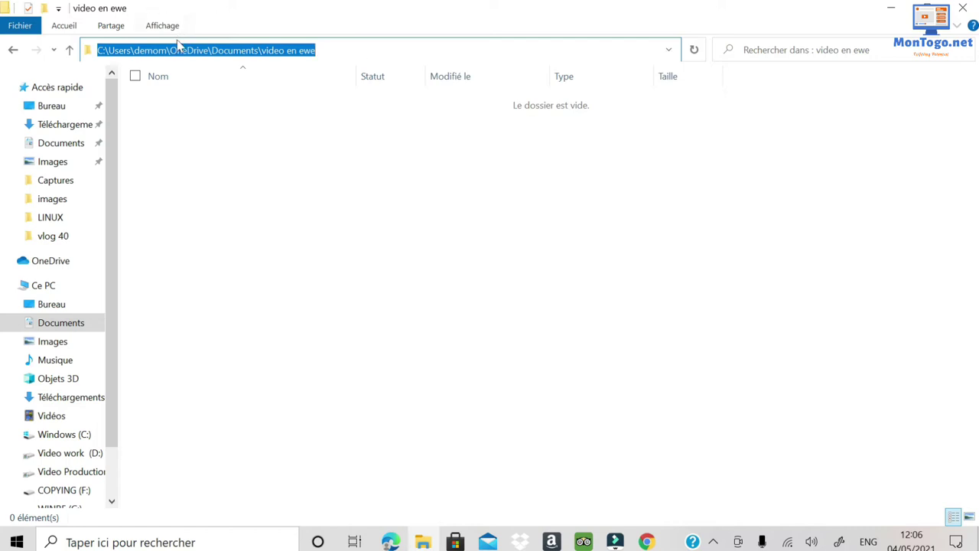
click(346, 300)
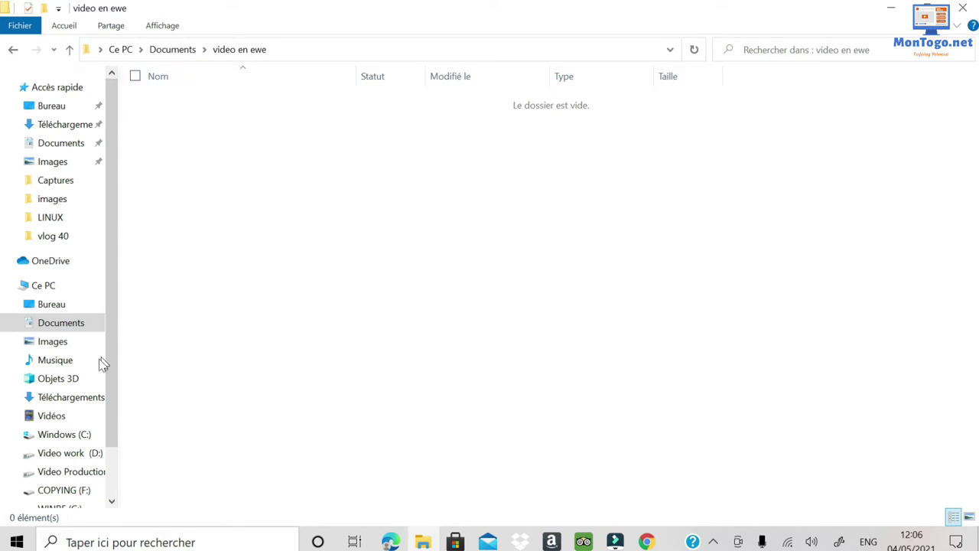
click(46, 285)
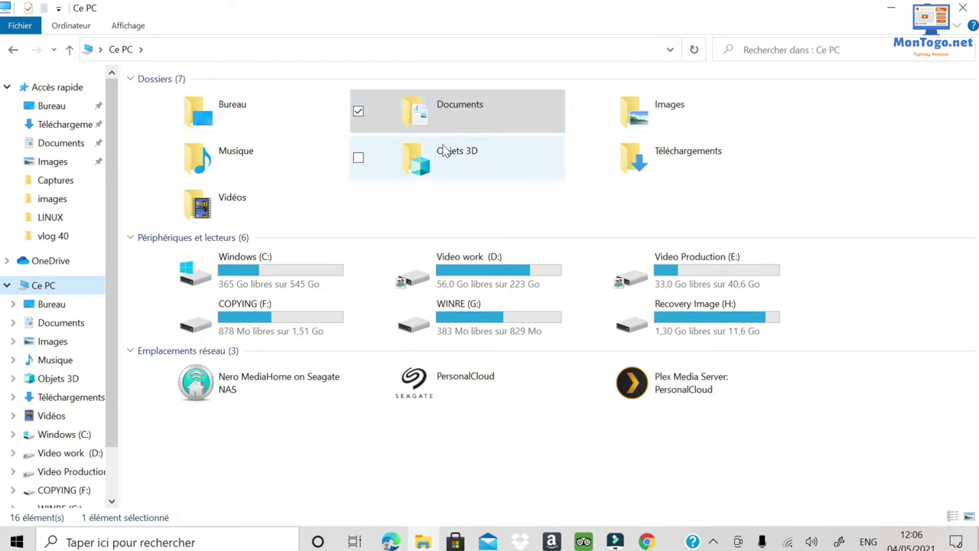
click(304, 182)
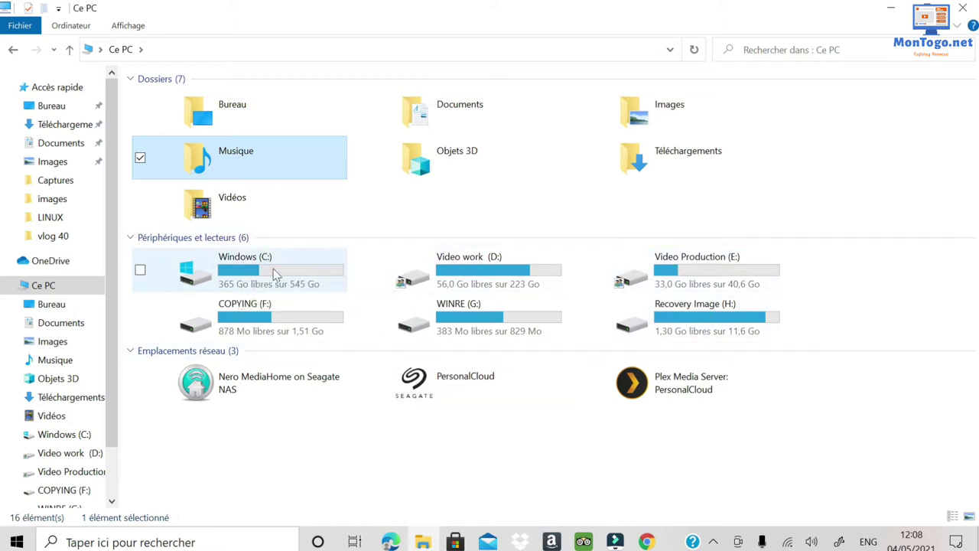
mouse_move(261, 276)
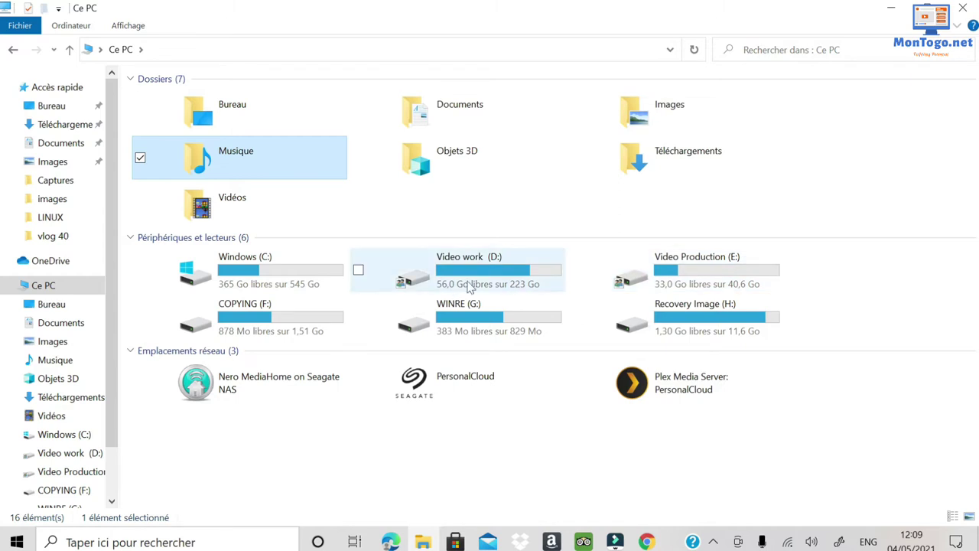
mouse_move(711, 279)
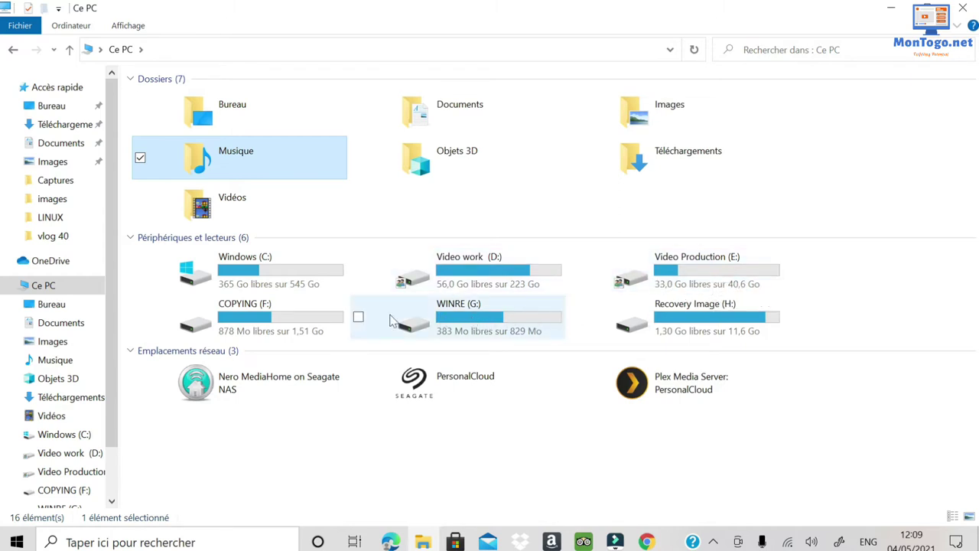
mouse_move(429, 289)
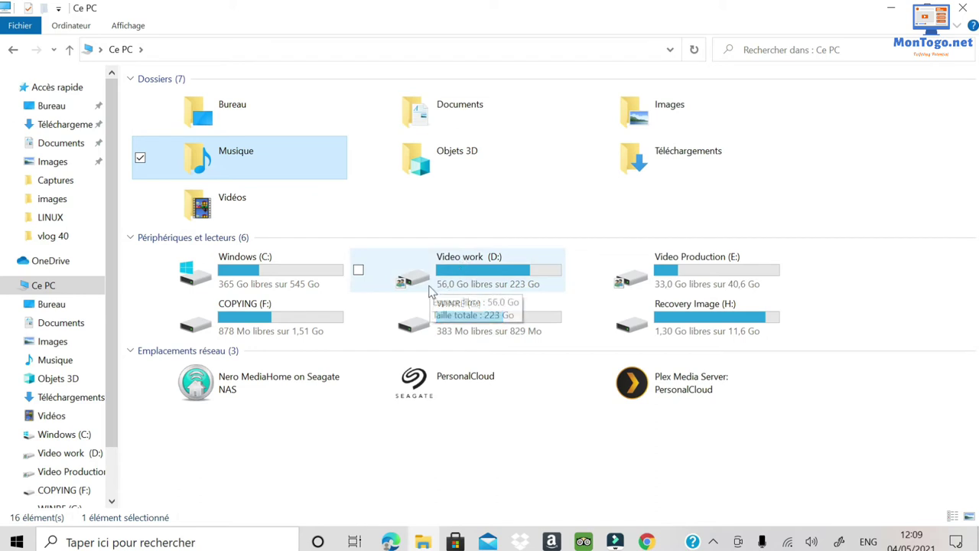
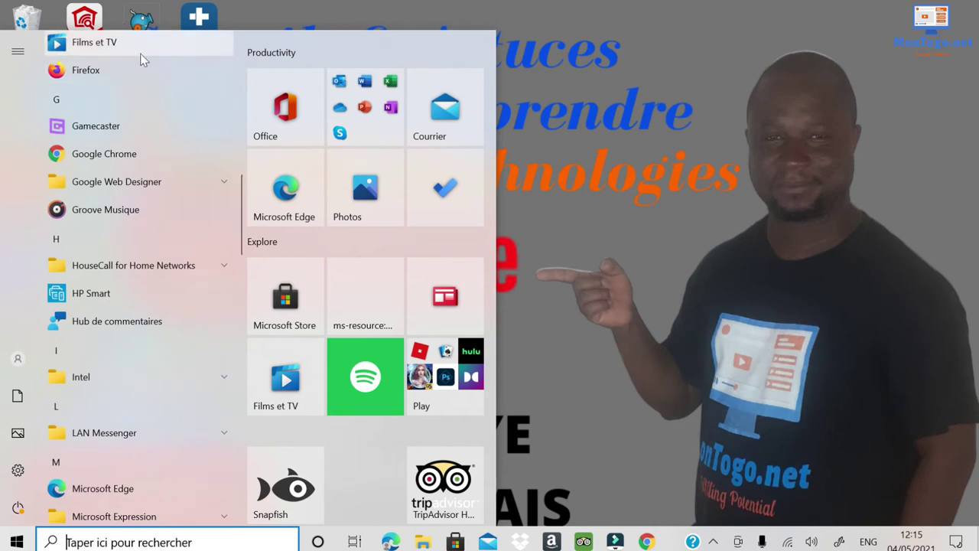
Launch Word from the Start menu and decline making it the default program.
scroll(97, 251, up, 10)
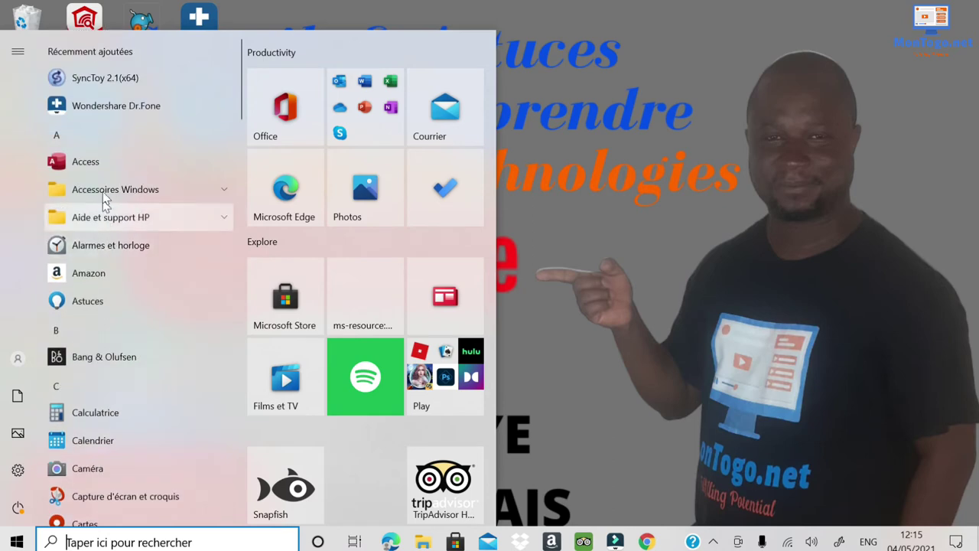
scroll(108, 185, down, 3)
scroll(109, 189, down, 8)
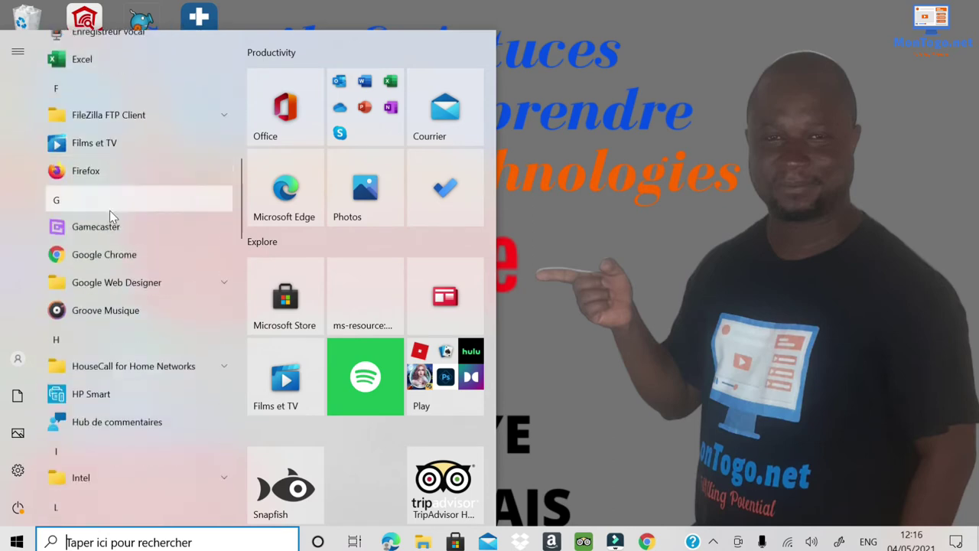
scroll(111, 221, down, 6)
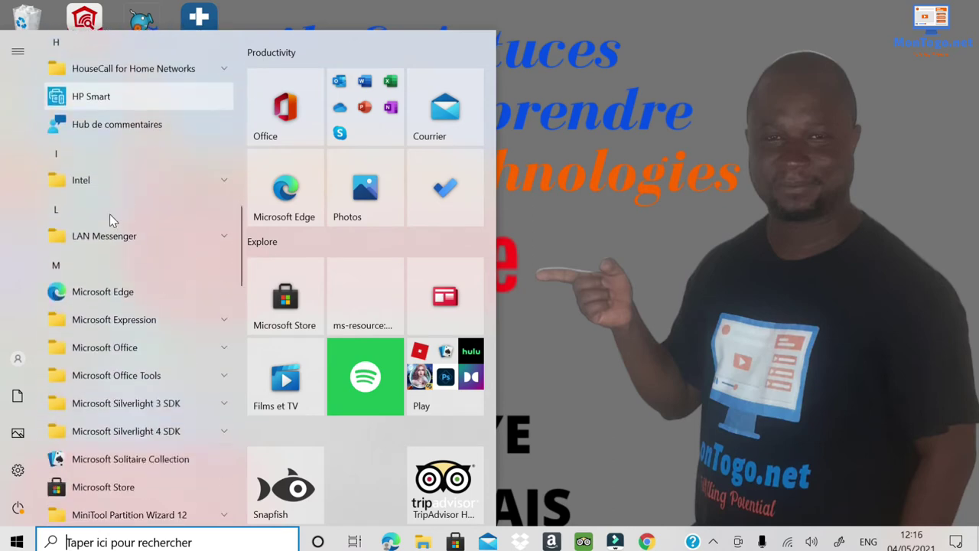
scroll(111, 221, down, 7)
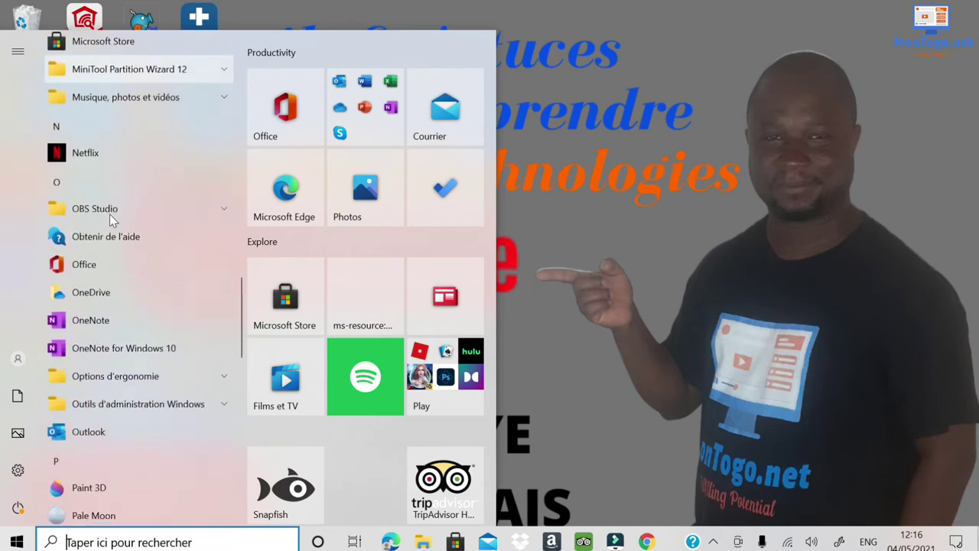
scroll(111, 221, down, 7)
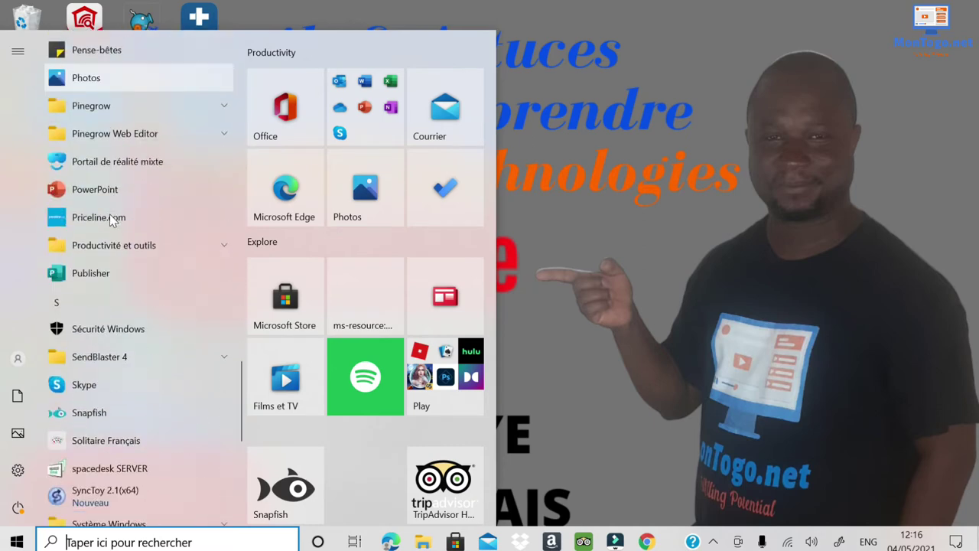
scroll(120, 267, down, 3)
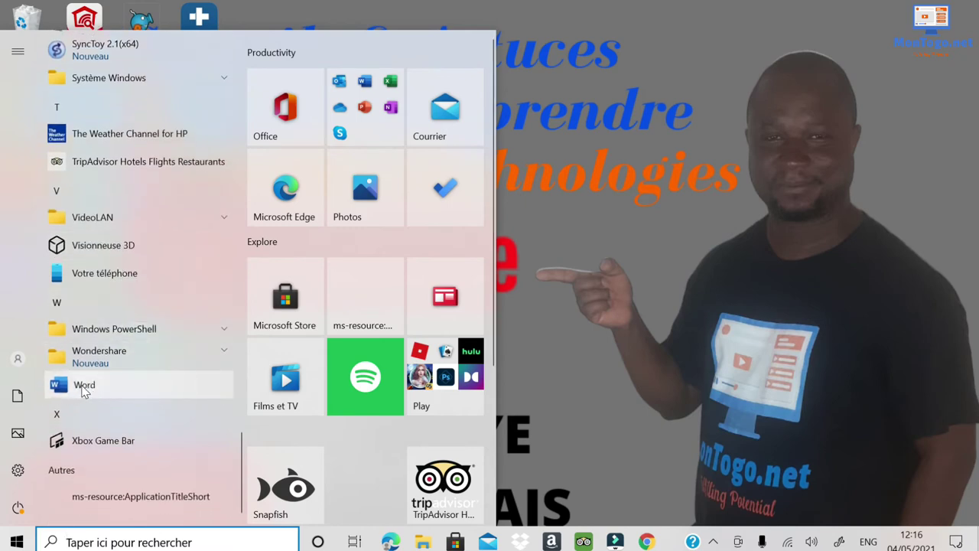
click(84, 388)
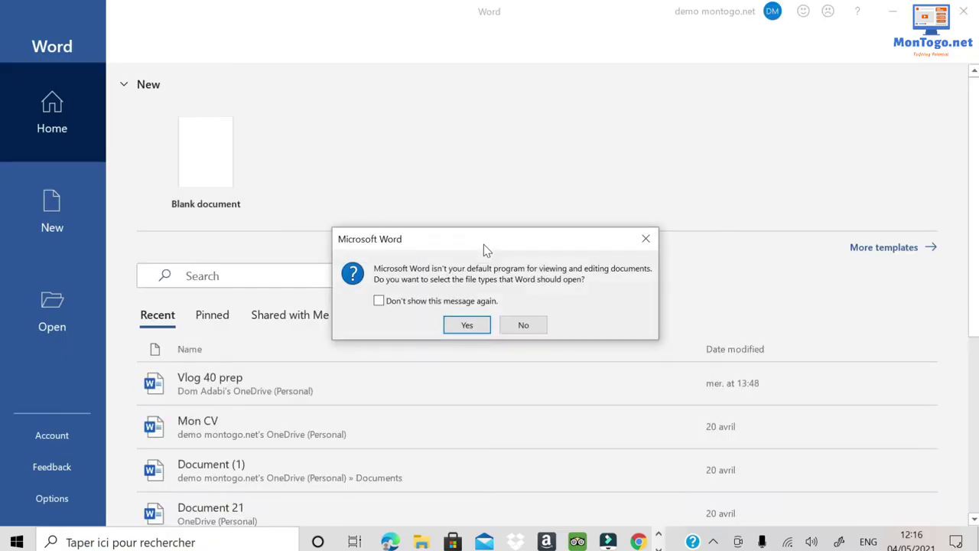
click(524, 326)
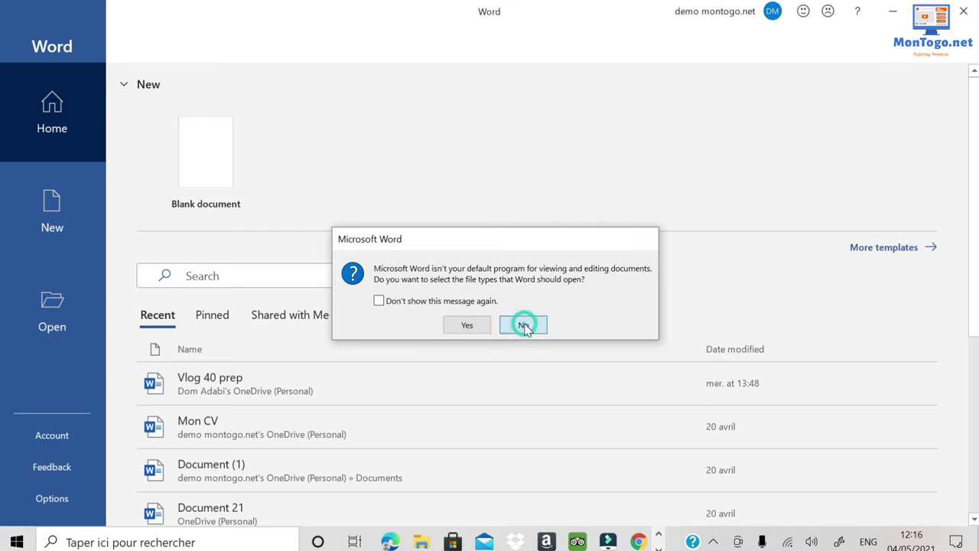
Open the recent document 'Vlog 40 prep'.
scroll(375, 285, down, 3)
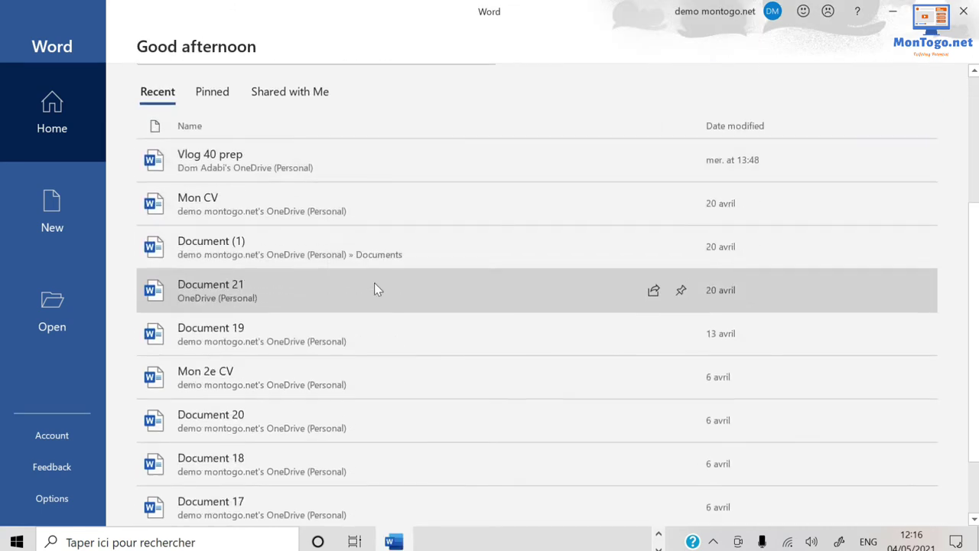
scroll(375, 289, down, 1)
scroll(267, 365, up, 3)
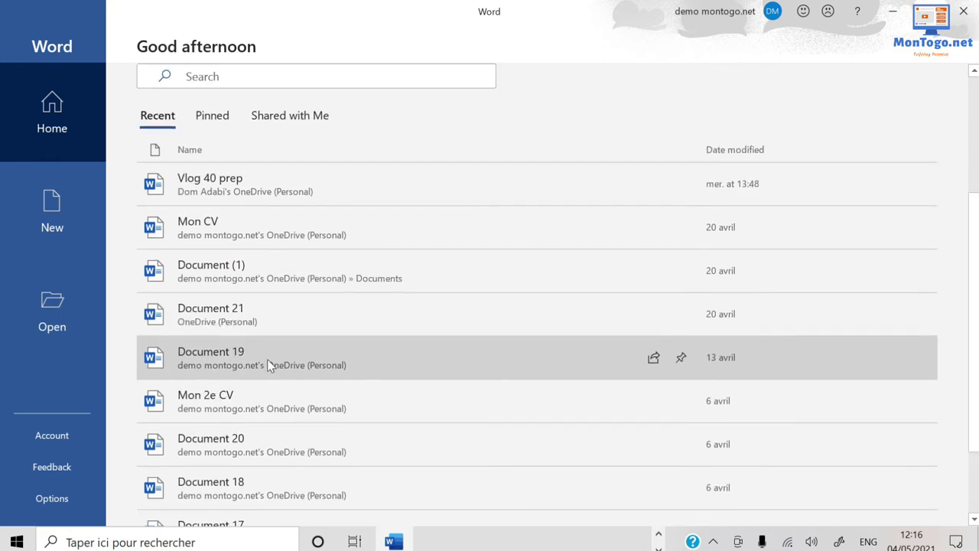
scroll(269, 366, down, 3)
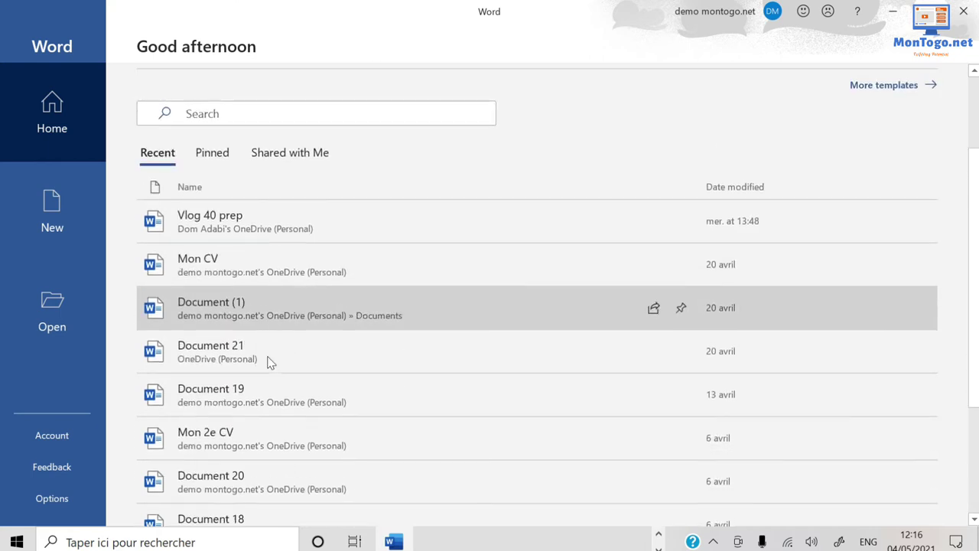
scroll(267, 362, up, 2)
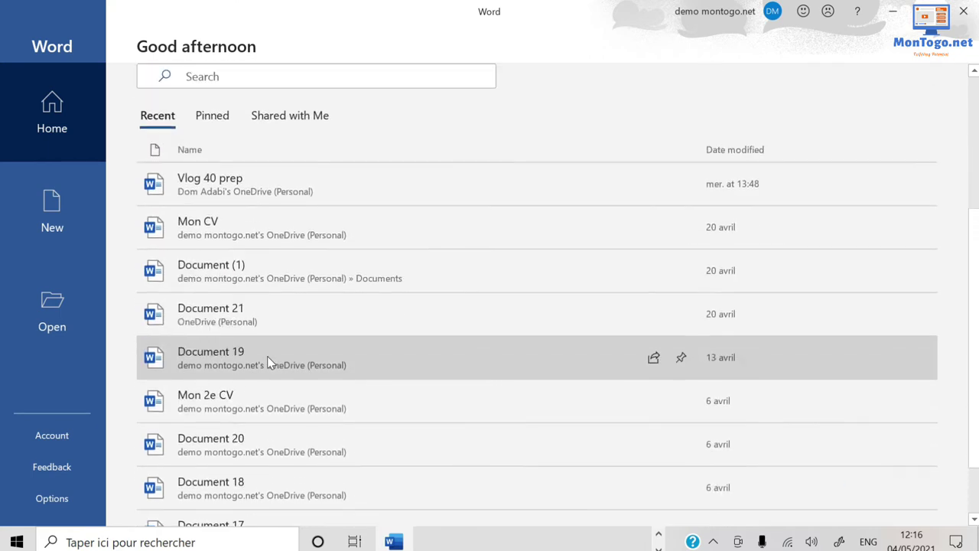
scroll(267, 363, up, 1)
scroll(267, 362, up, 1)
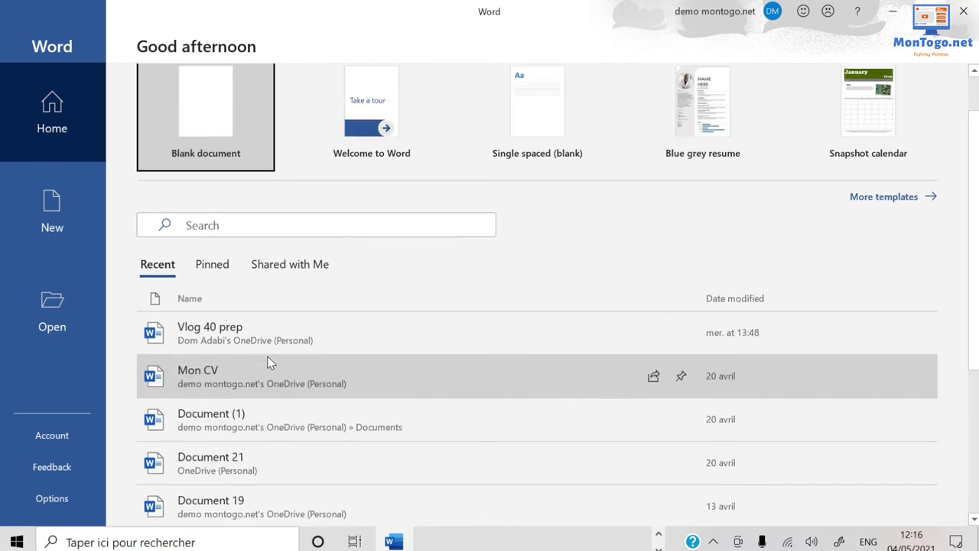
scroll(267, 363, down, 3)
scroll(267, 355, down, 1)
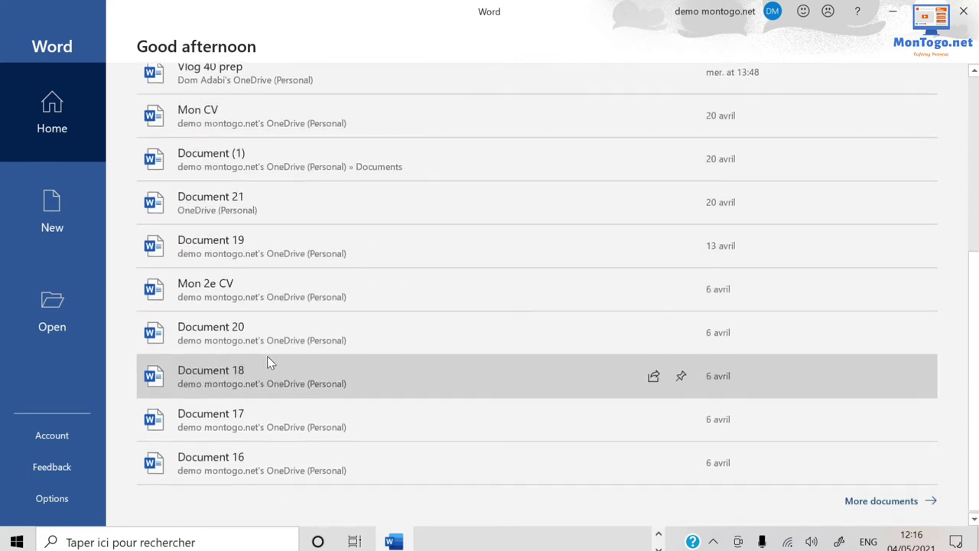
scroll(267, 356, up, 3)
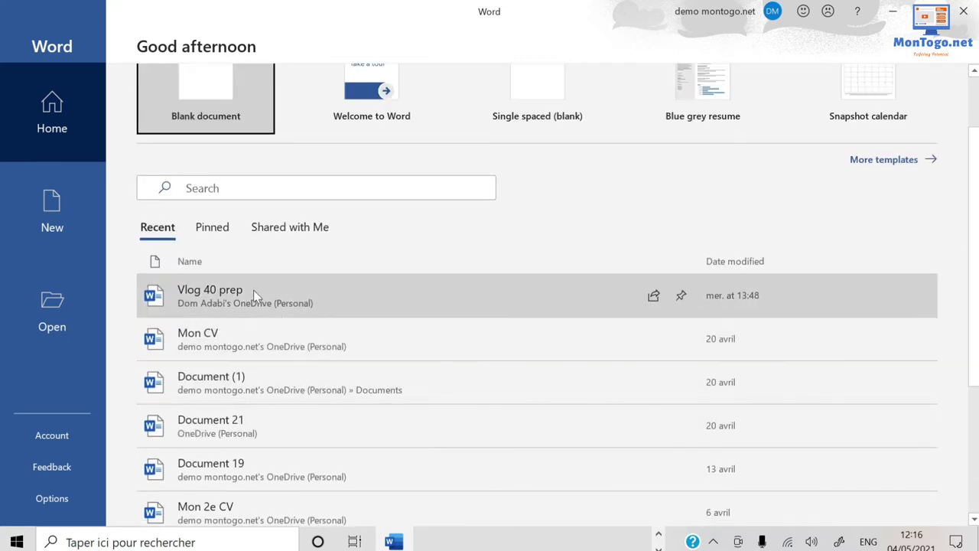
click(232, 296)
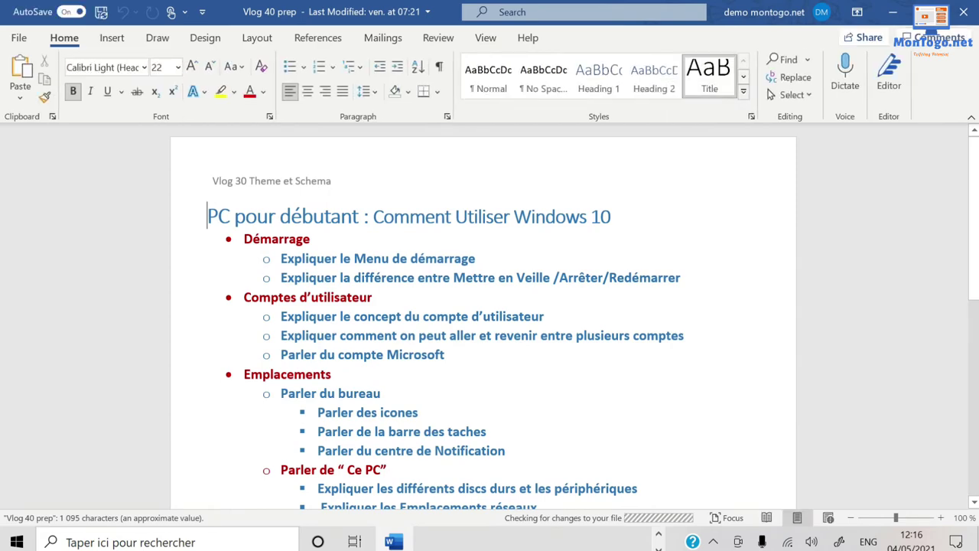
Dismiss the file-updates tip shown over the Vlog 40 prep outline.
scroll(358, 279, down, 3)
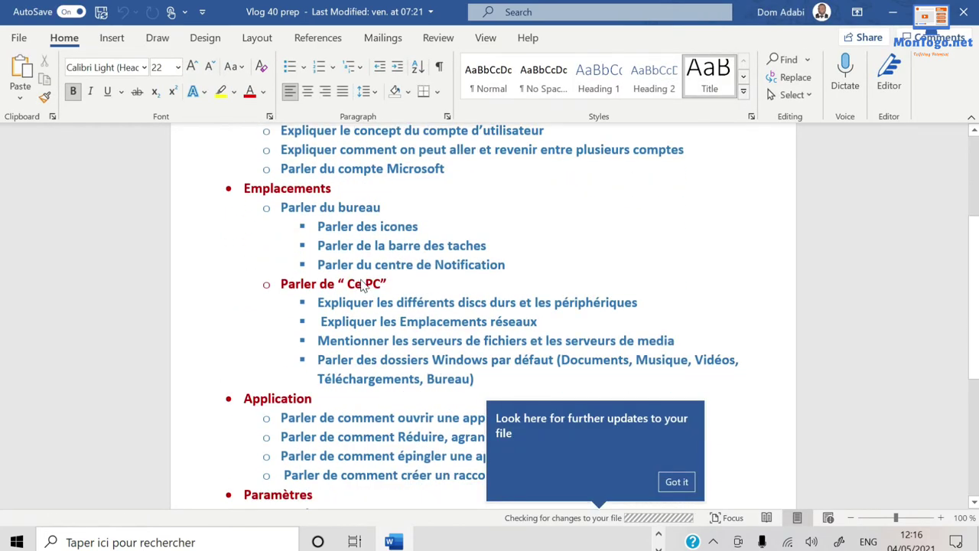
scroll(364, 285, down, 7)
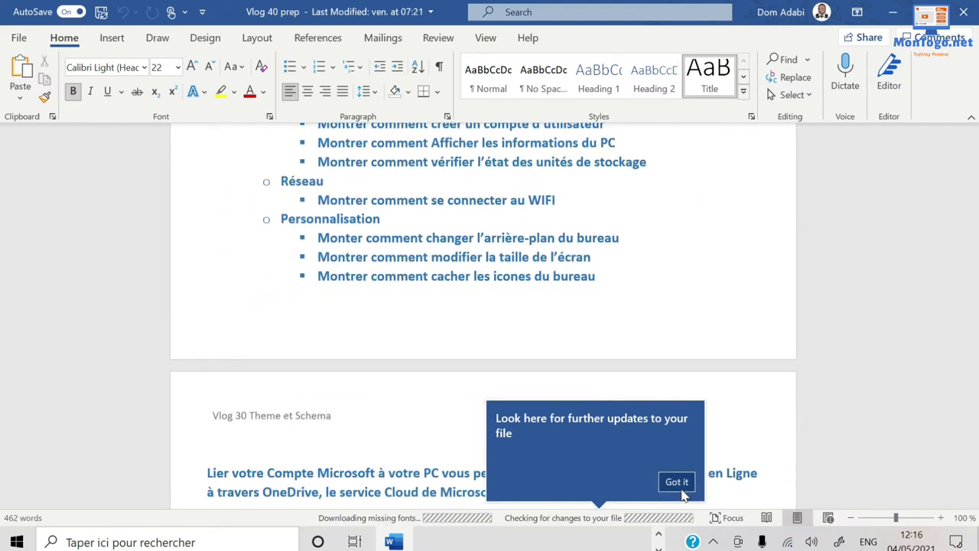
click(681, 489)
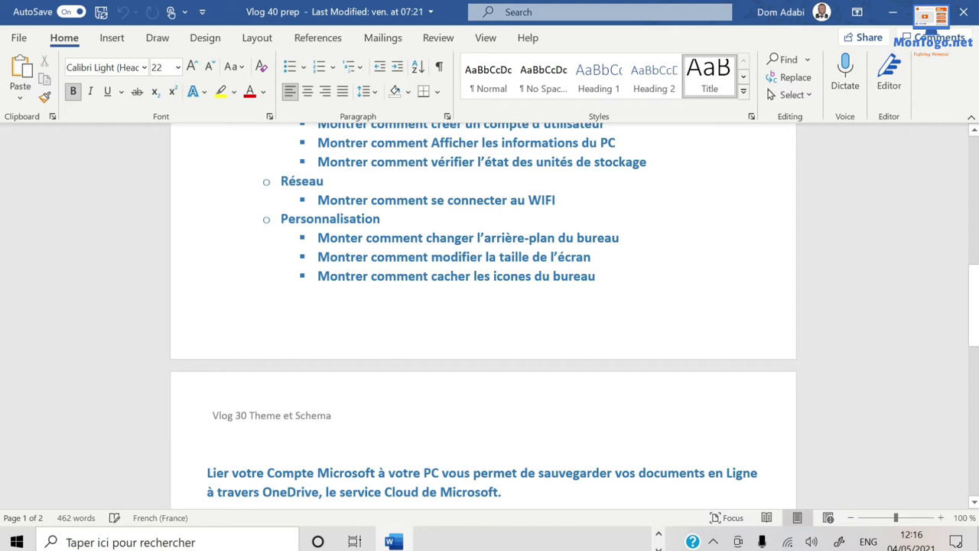
Review the outline, then go to the File backstage Home page.
scroll(417, 436, up, 4)
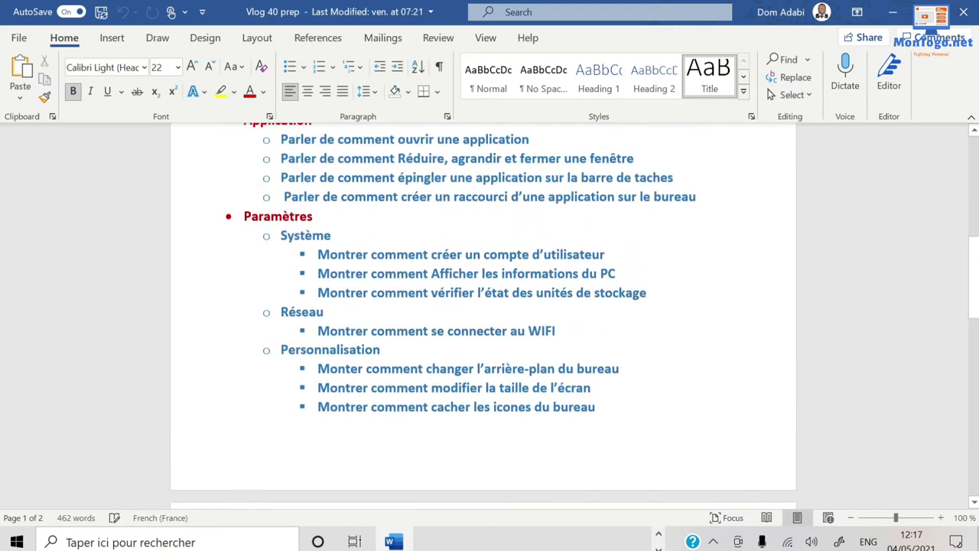
scroll(482, 314, up, 3)
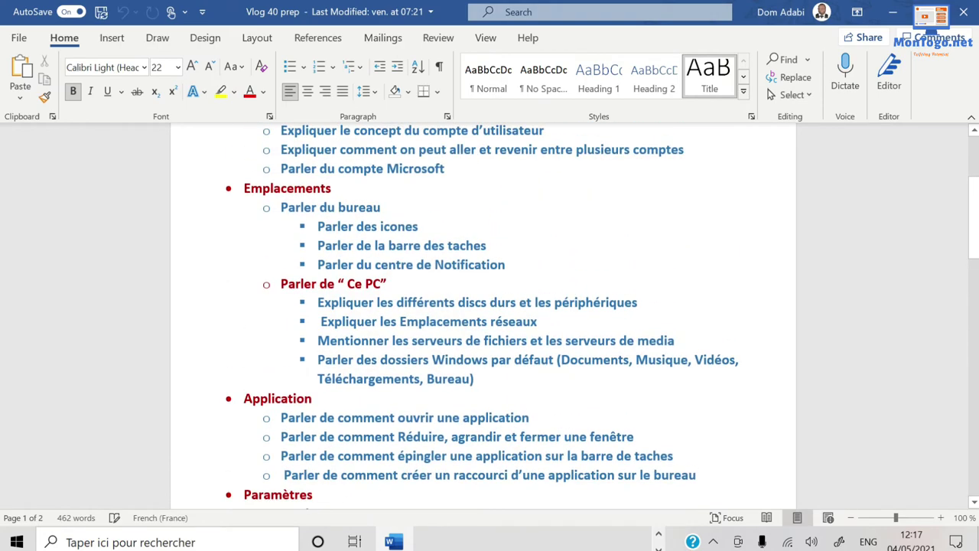
scroll(482, 317, up, 3)
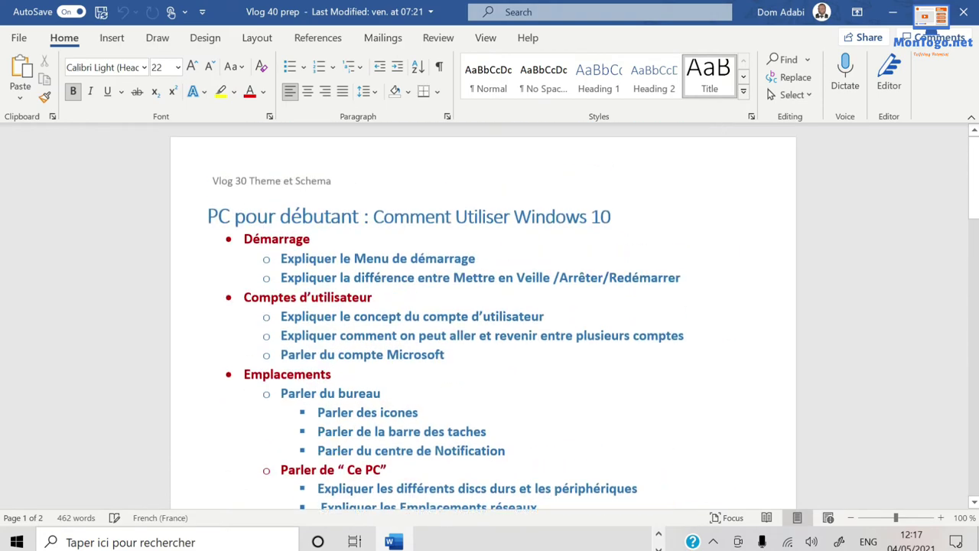
scroll(483, 317, down, 15)
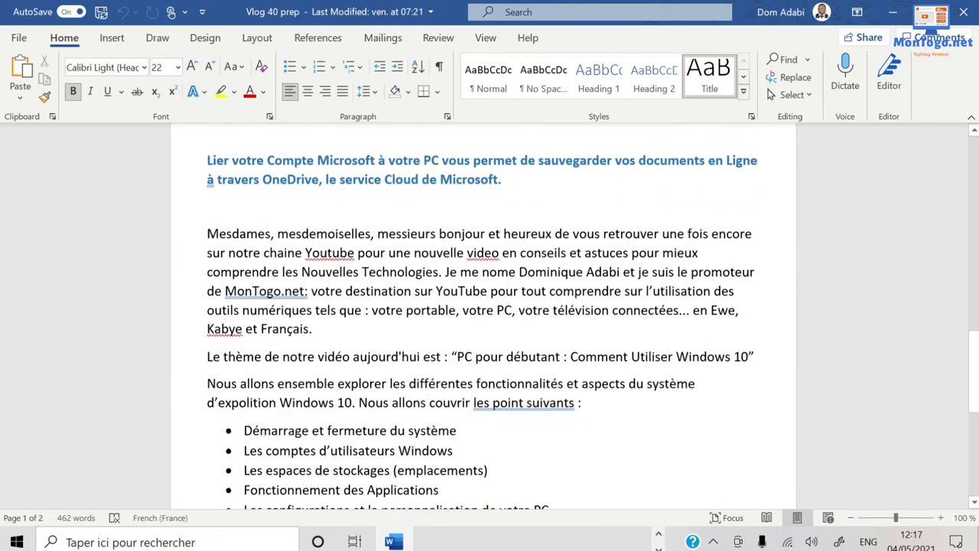
scroll(482, 317, down, 6)
scroll(483, 316, up, 12)
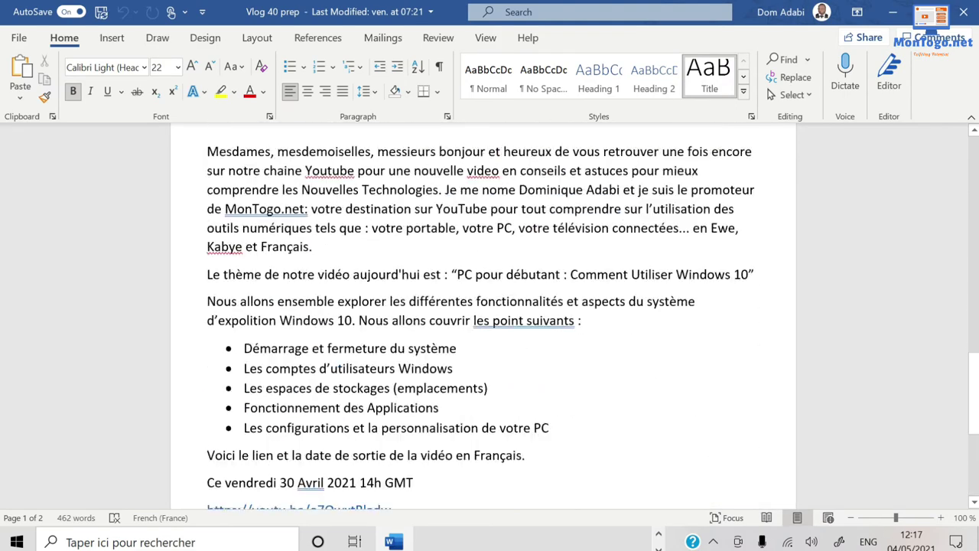
scroll(483, 317, up, 5)
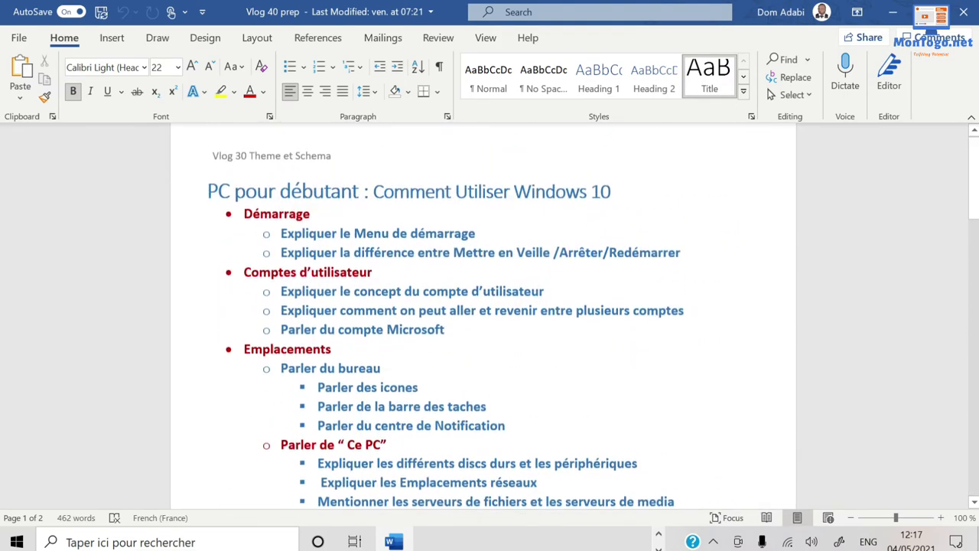
click(19, 40)
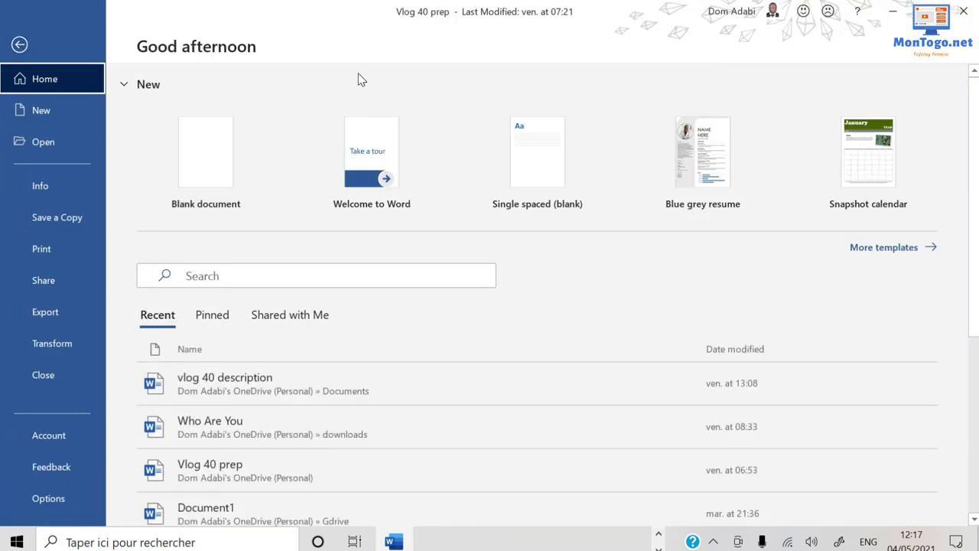
Create a blank document, then bring the Vlog 40 prep window back to front.
click(212, 179)
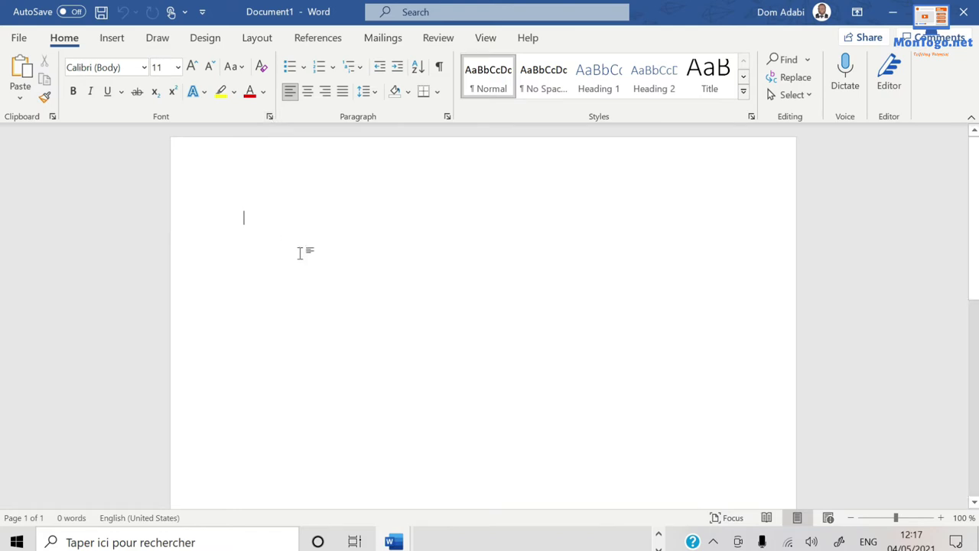
mouse_move(407, 542)
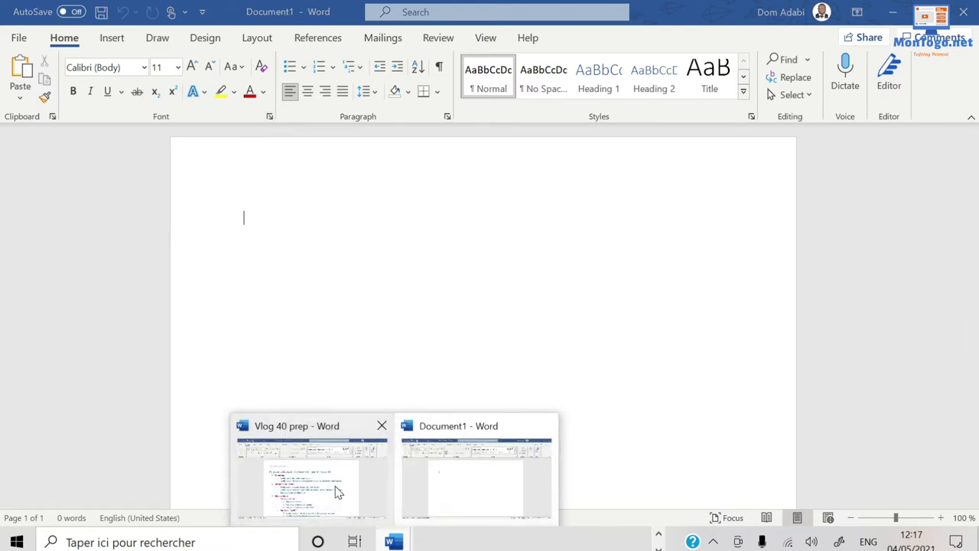
click(340, 491)
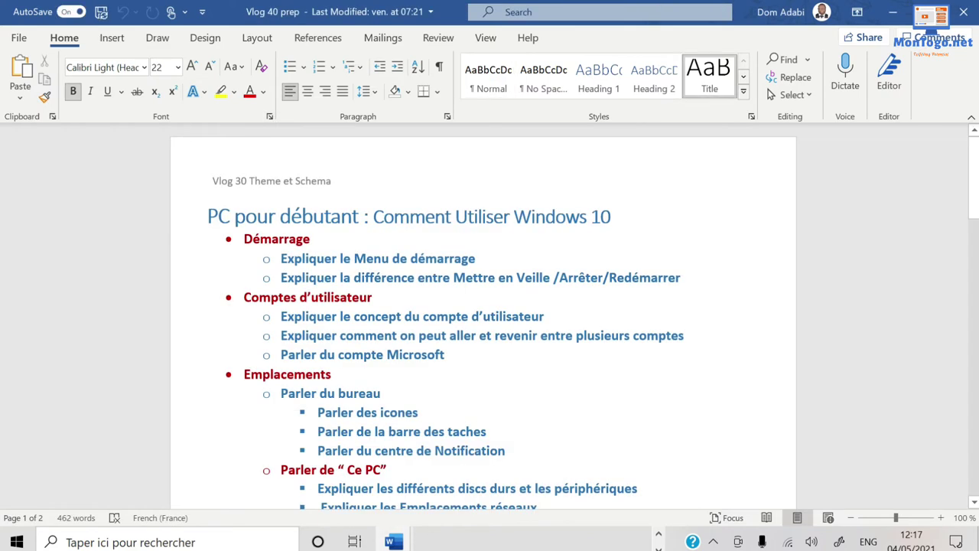
Copy the title through the Redémarrer line and return to the blank Document1.
shift+click(363, 217)
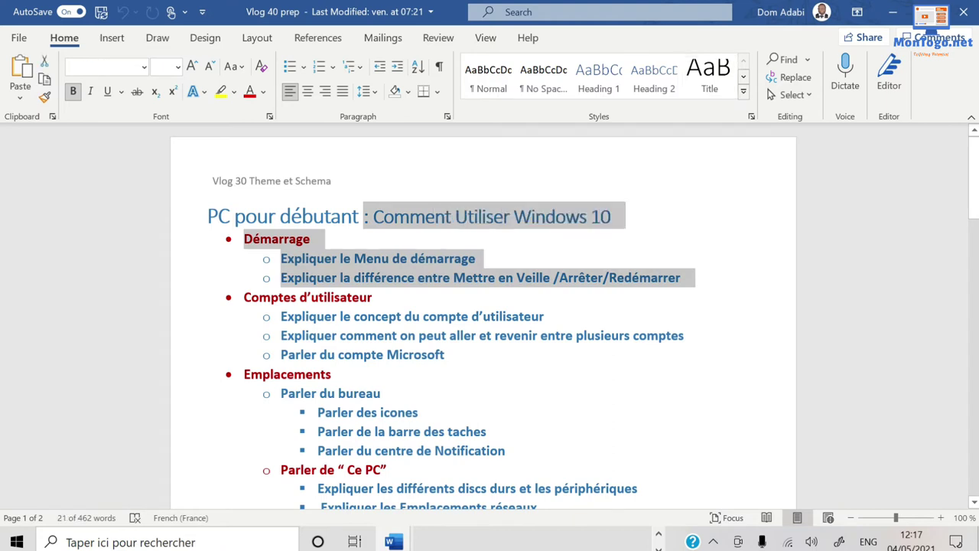
click(375, 297)
drag(692, 278, 214, 215)
key(ctrl+c)
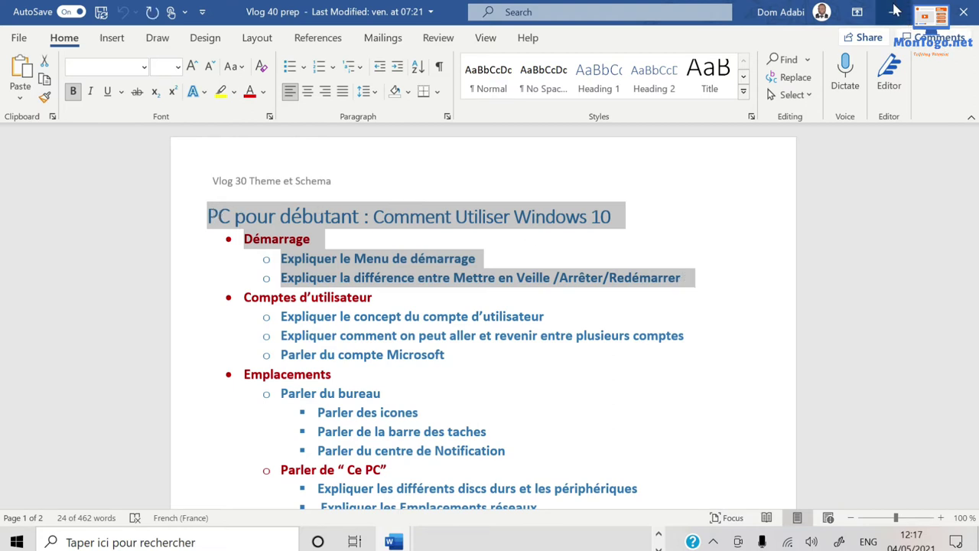
key(ctrl+n)
click(377, 225)
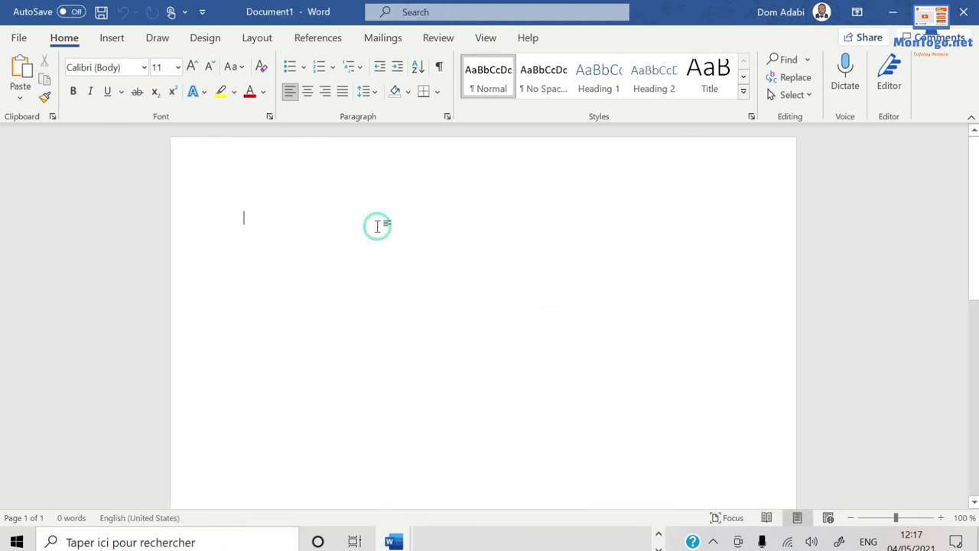
Paste the copied title and Démarrage outline into Document1 and select the title line.
key(ctrl+v)
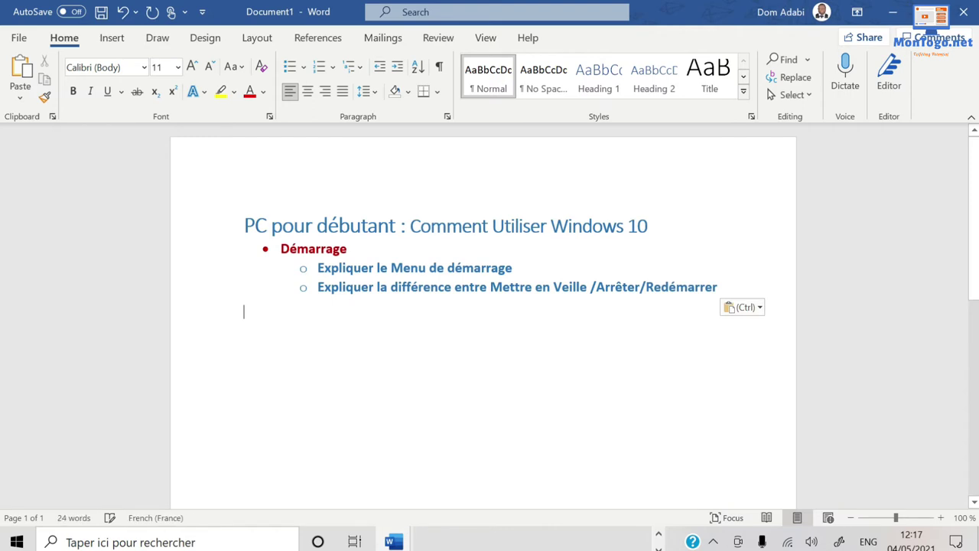
click(497, 354)
click(650, 226)
drag(650, 226, 247, 238)
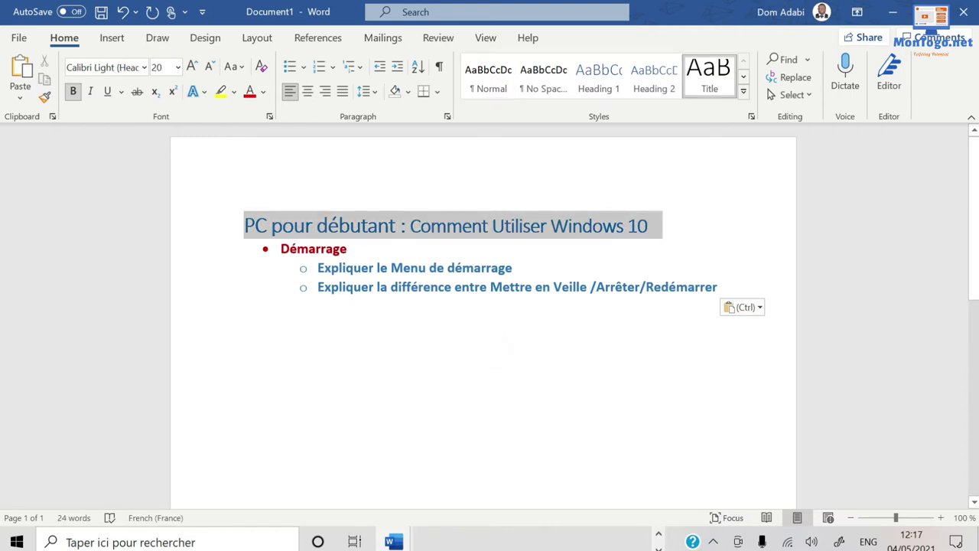
Enlarge the title font using Grow Font and Shrink Font.
click(194, 66)
click(194, 66)
click(193, 66)
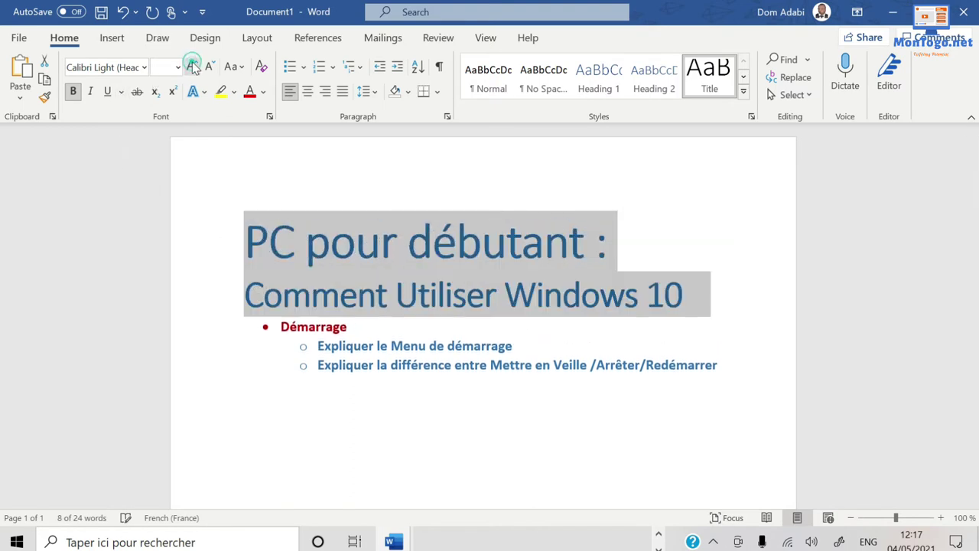
click(193, 66)
click(210, 66)
click(210, 67)
click(210, 67)
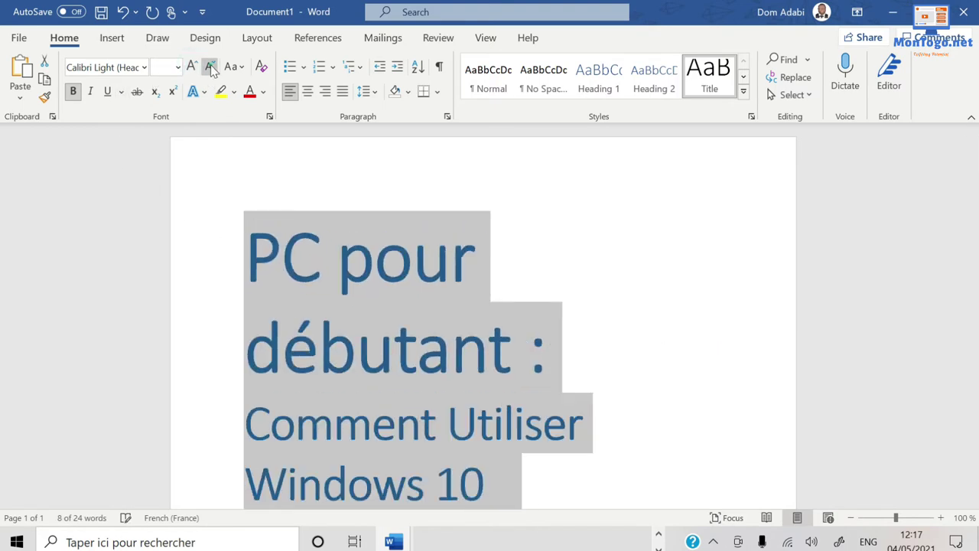
click(210, 66)
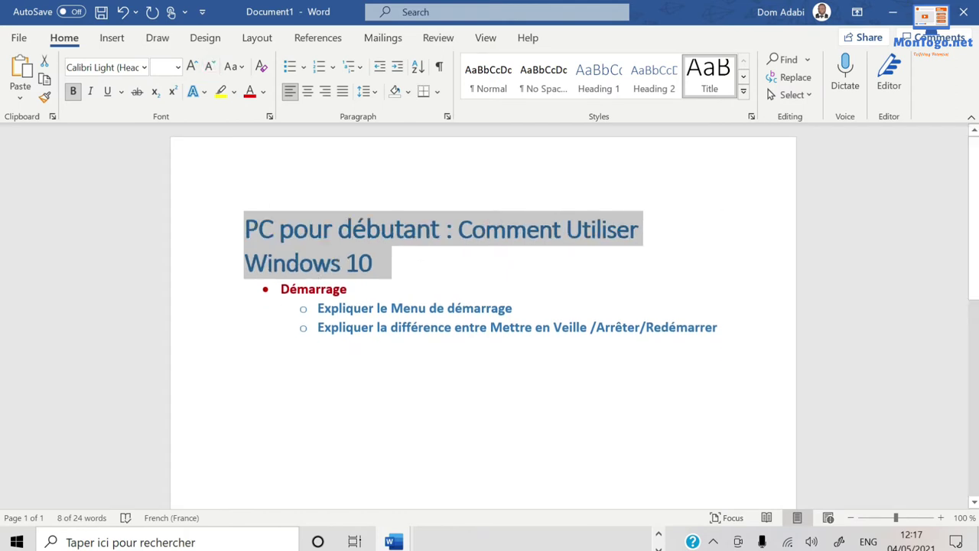
Set the title's font color to black.
click(263, 92)
click(264, 162)
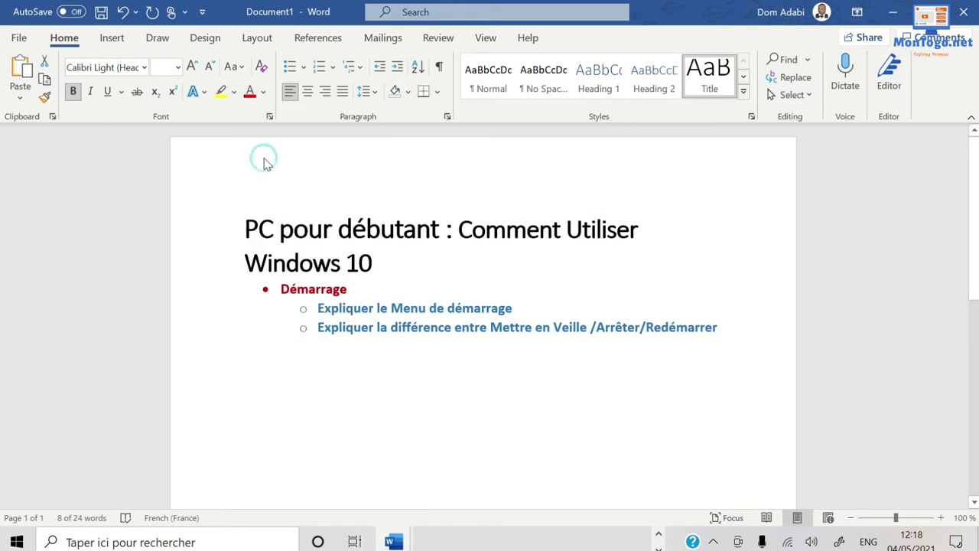
click(420, 352)
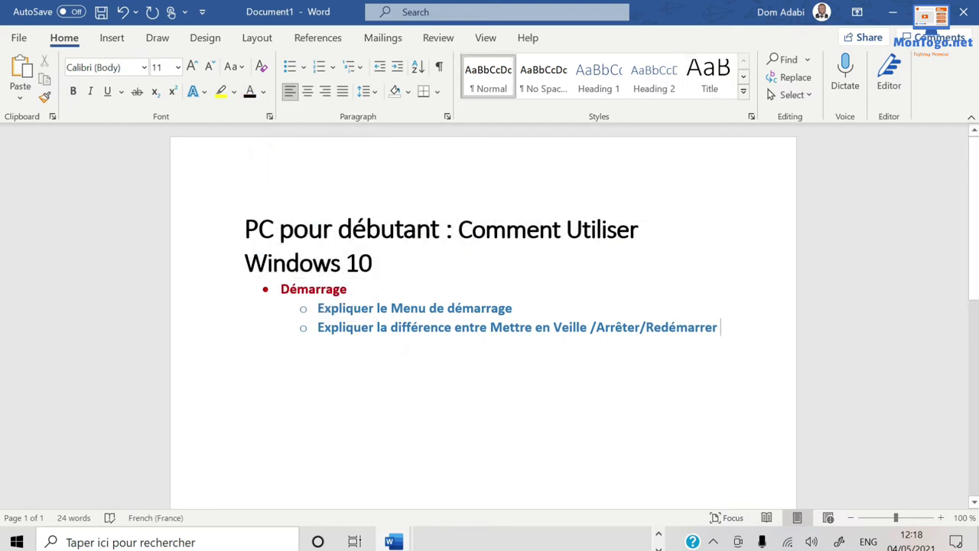
drag(720, 327, 318, 327)
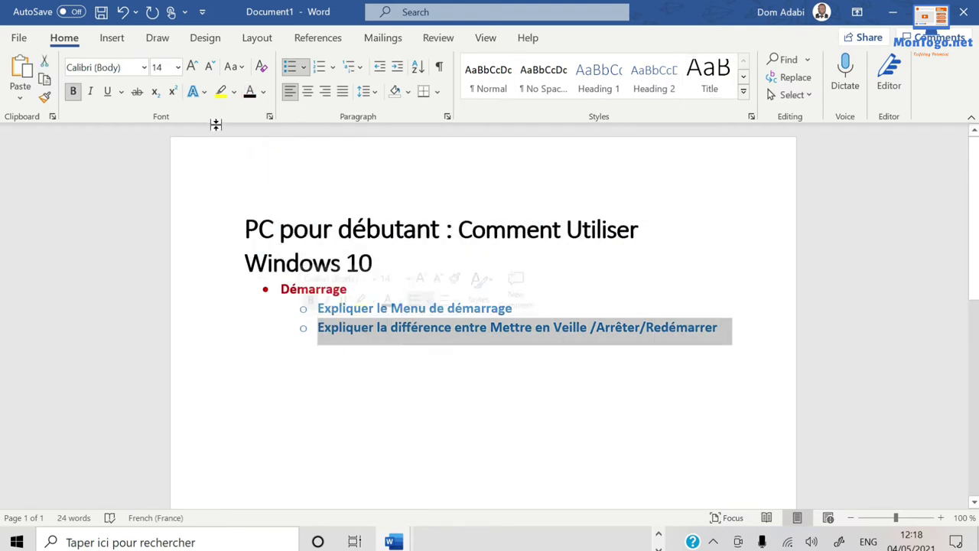
Make the second sub-item italic and not bold, and remove bullets from both sub-items.
click(91, 92)
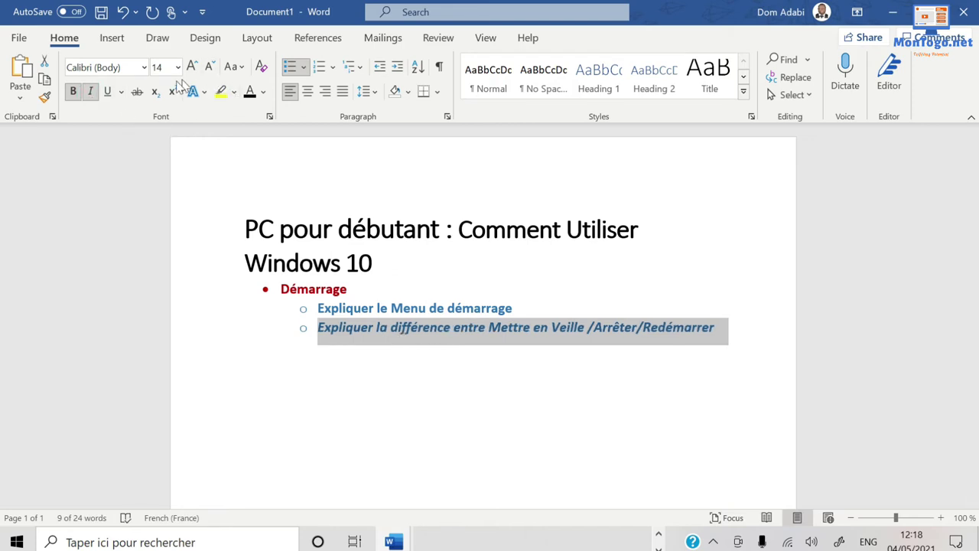
click(78, 95)
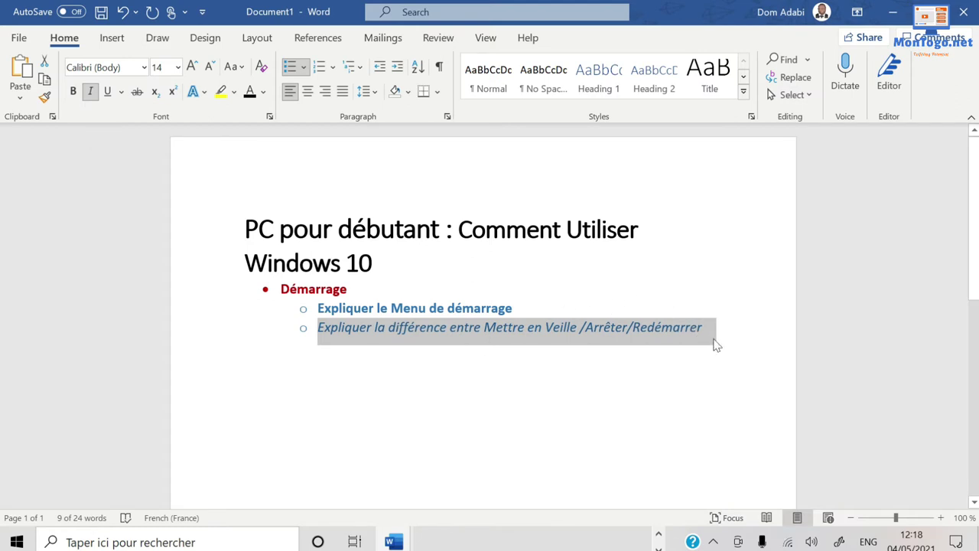
drag(719, 336, 322, 310)
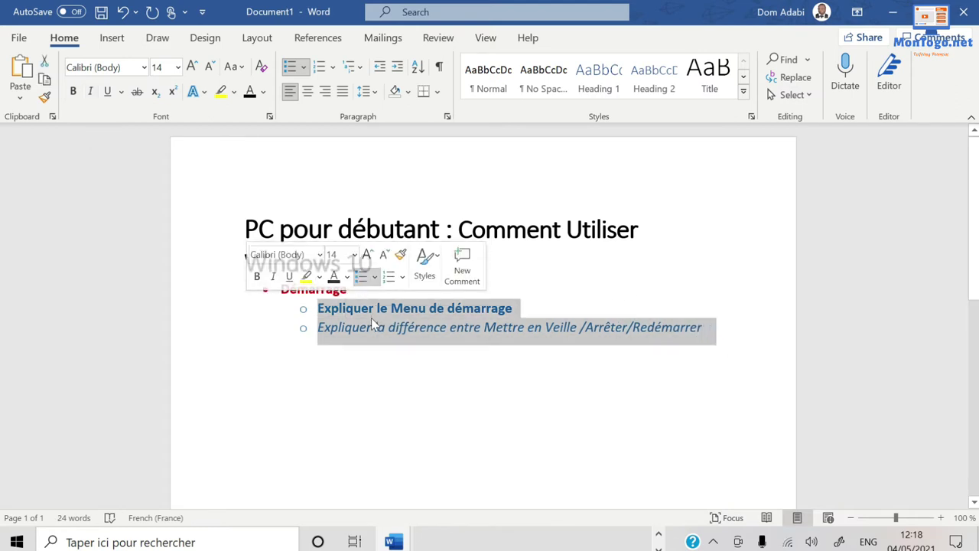
click(302, 69)
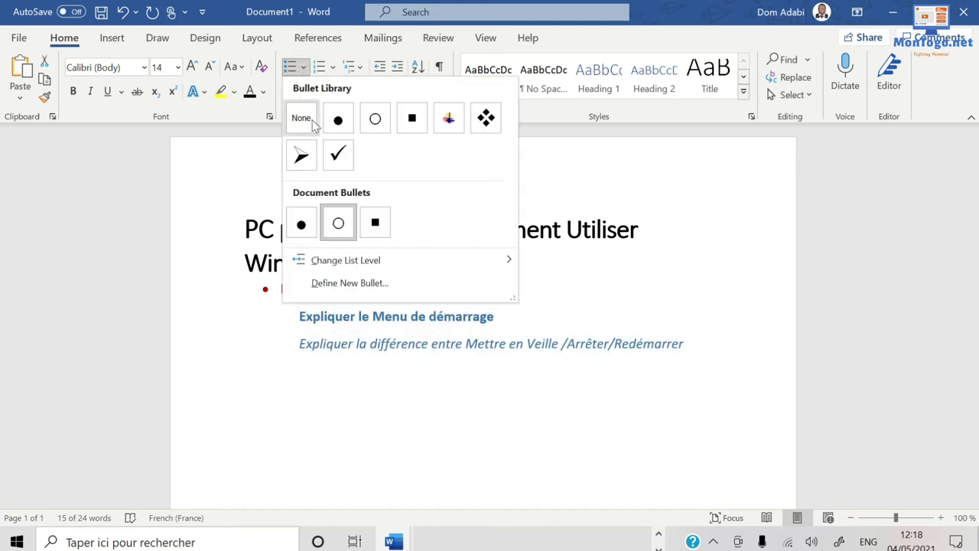
click(302, 120)
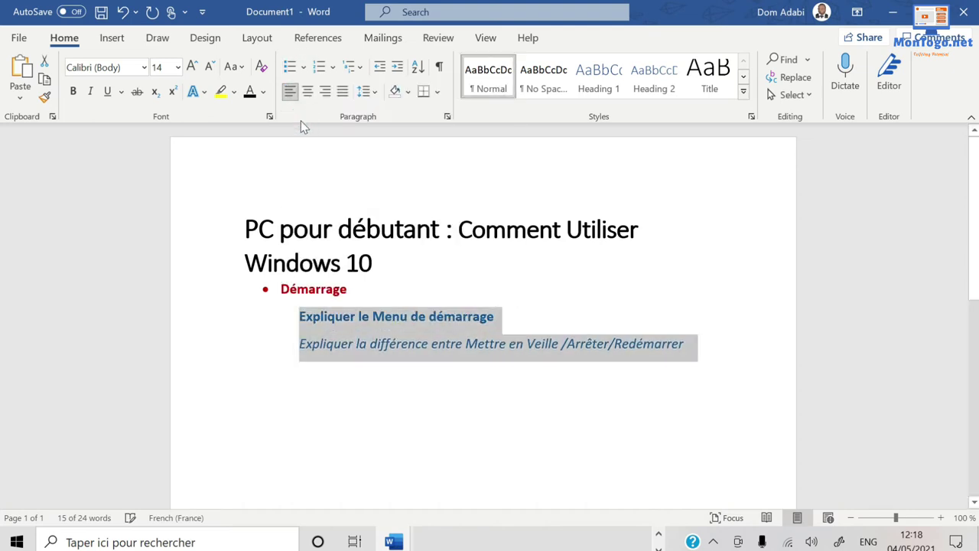
Apply Numbering so the two sub-items read 1. and 2.
click(418, 452)
drag(719, 346, 272, 324)
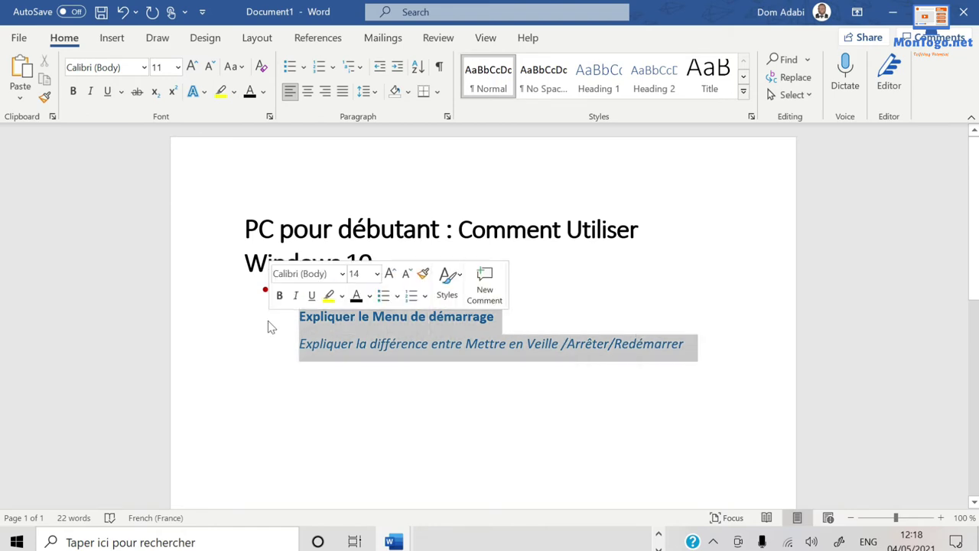
click(321, 68)
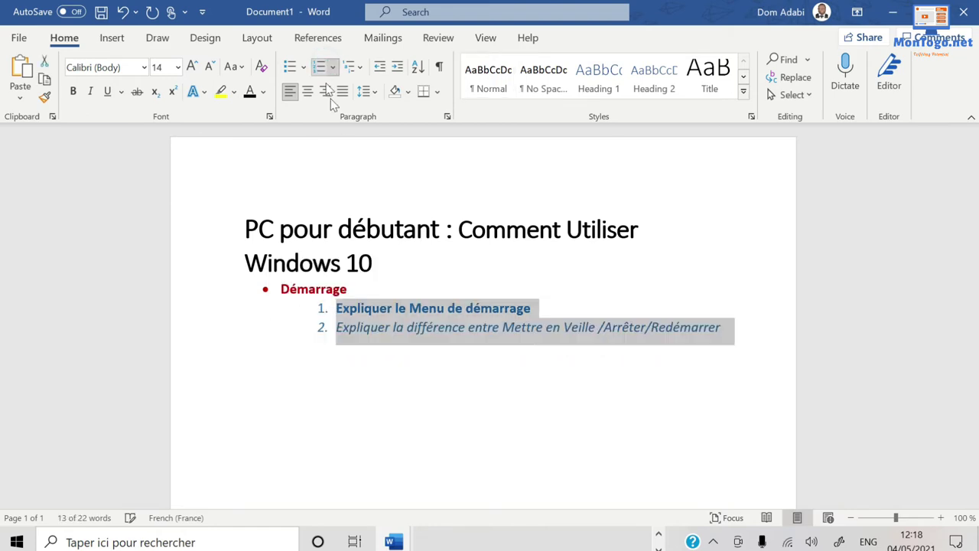
click(395, 359)
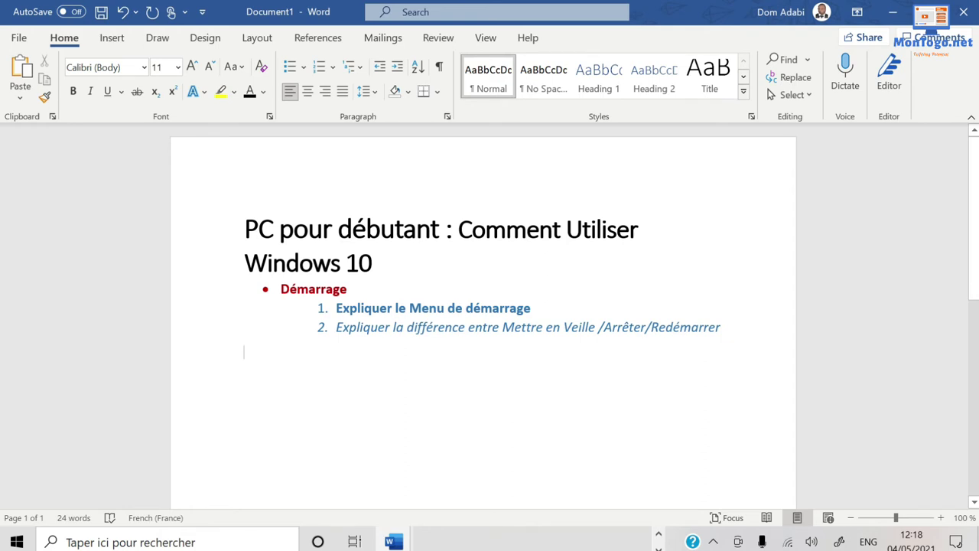
click(394, 269)
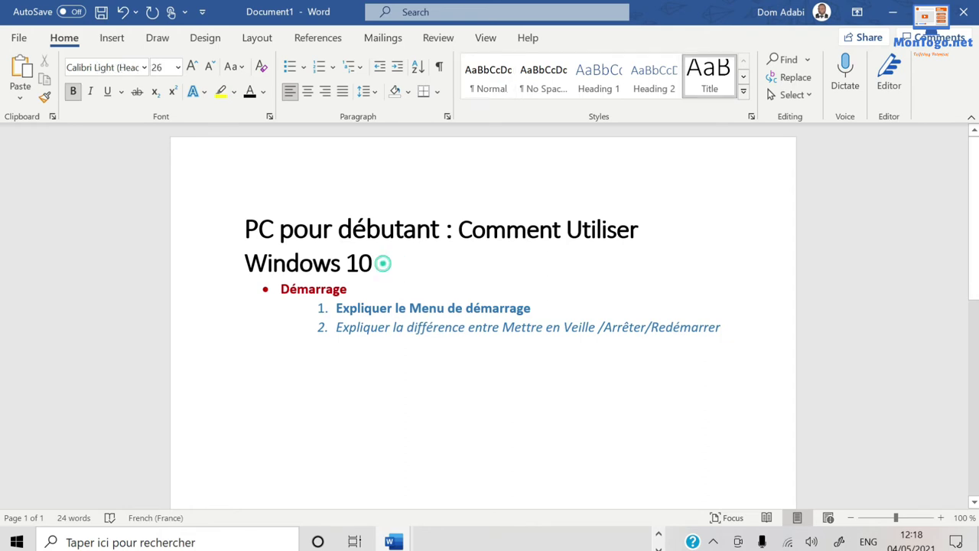
Apply the No Spacing style to the title so 'Comment Utiliser Windows 10' becomes small text.
triple_click(382, 263)
click(542, 72)
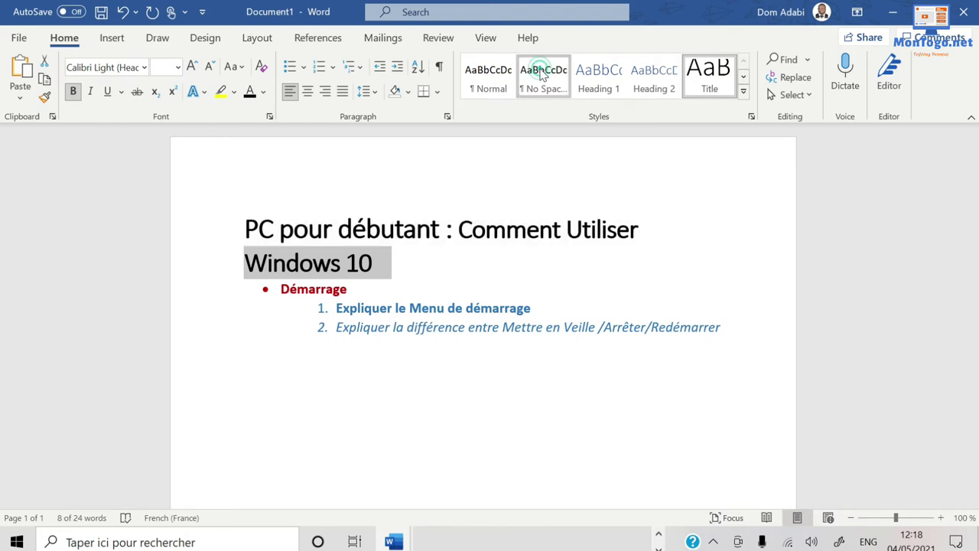
click(506, 332)
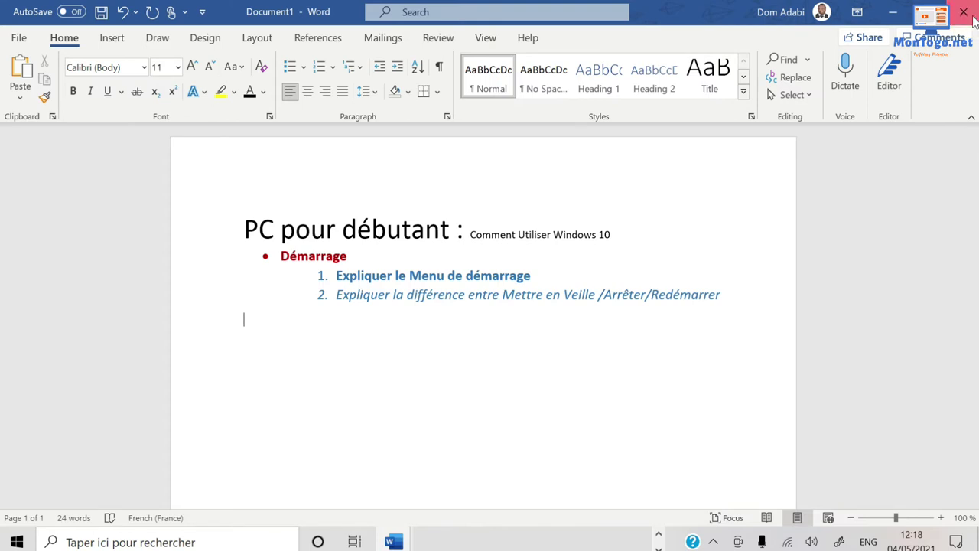
Close Document1 without saving, then close the Vlog 40 prep window.
click(972, 18)
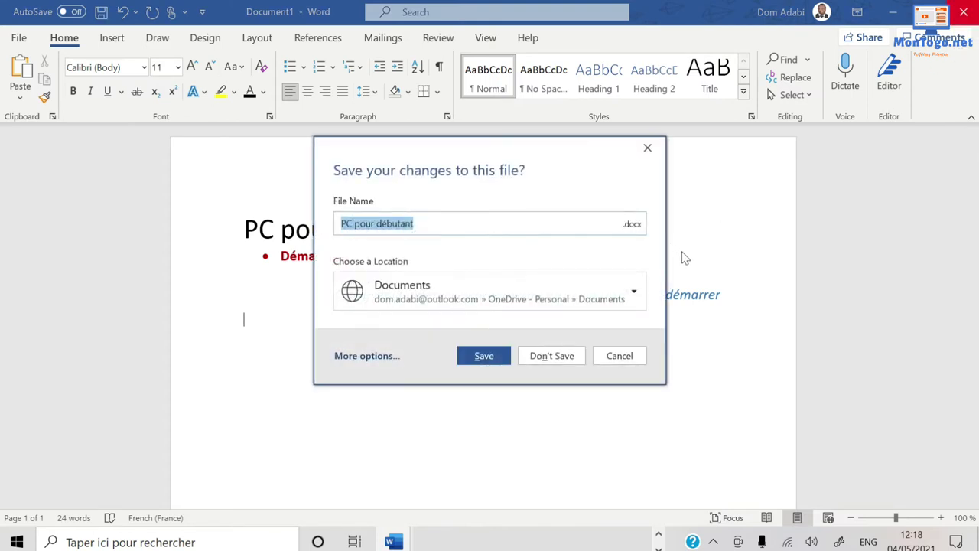
click(560, 358)
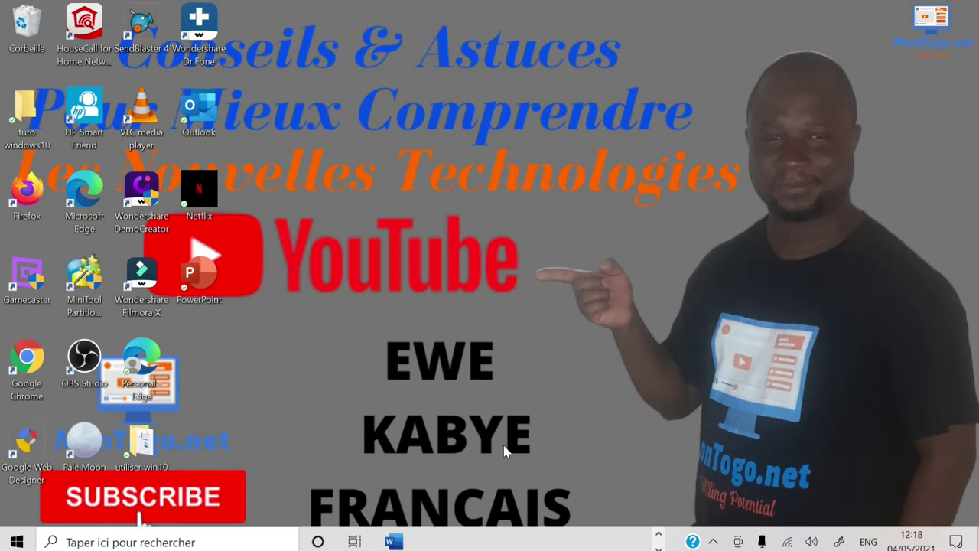
mouse_move(392, 541)
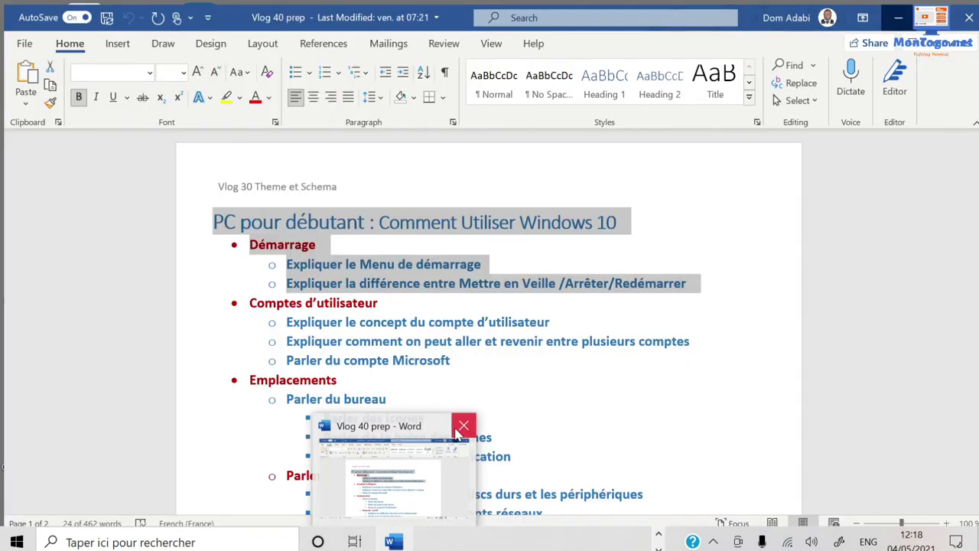
click(462, 428)
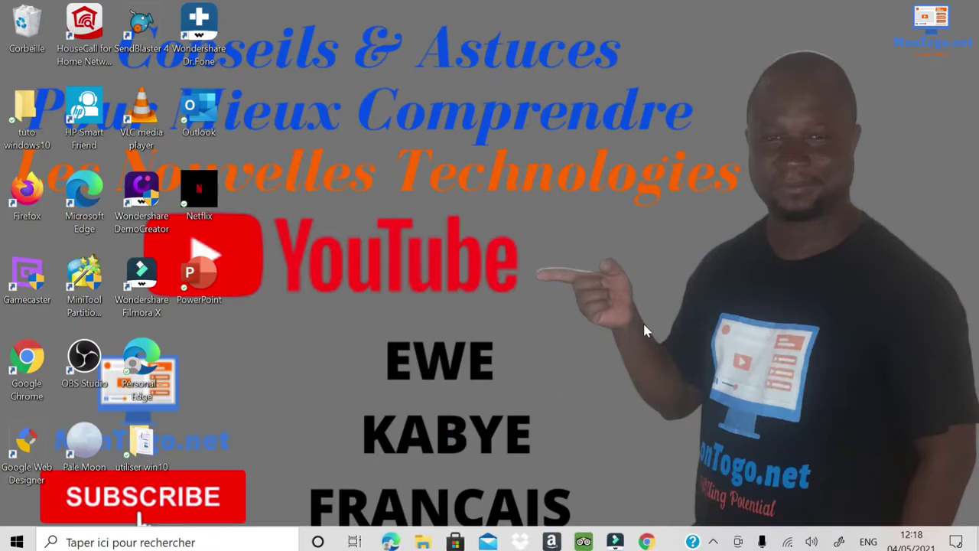
click(643, 327)
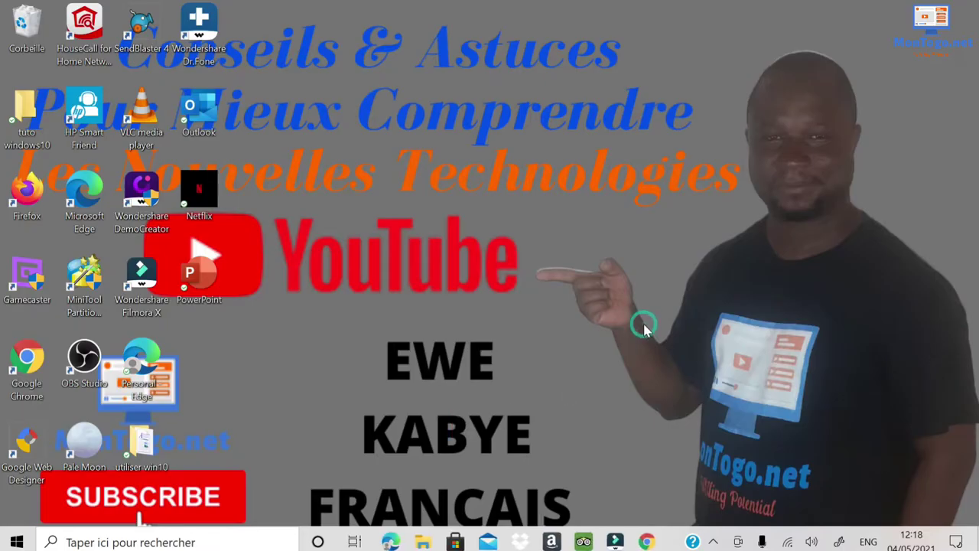
Browse the Start menu app list, then search Windows for 'excel'.
click(17, 541)
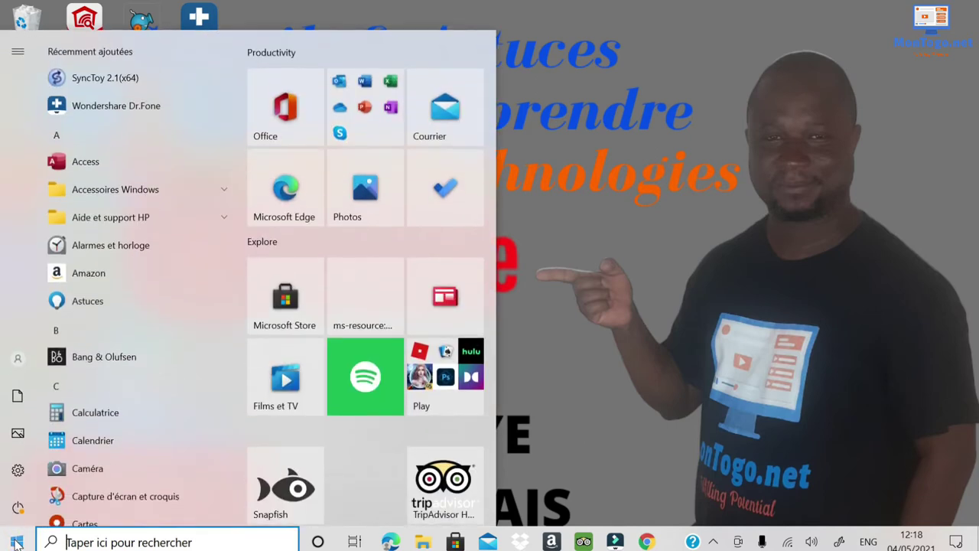
scroll(130, 214, down, 12)
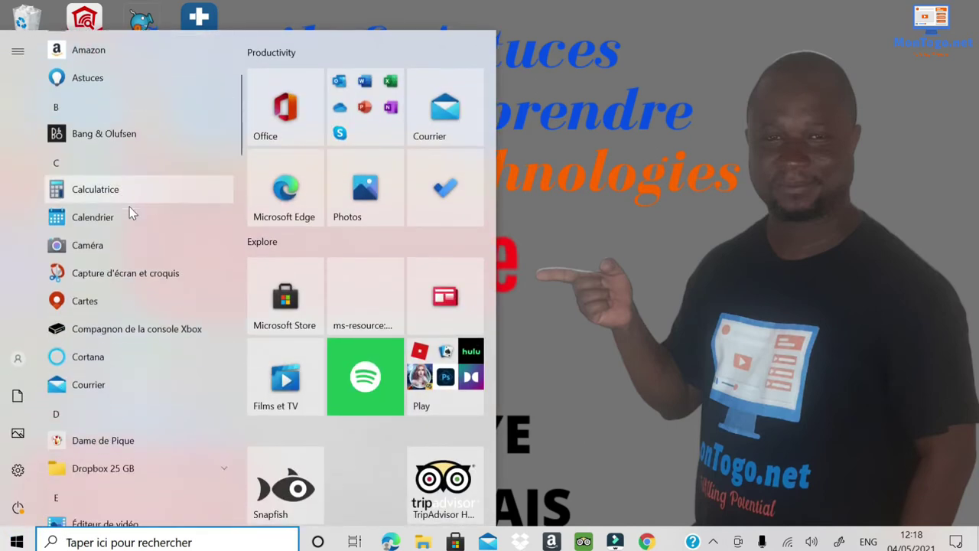
scroll(129, 227, down, 5)
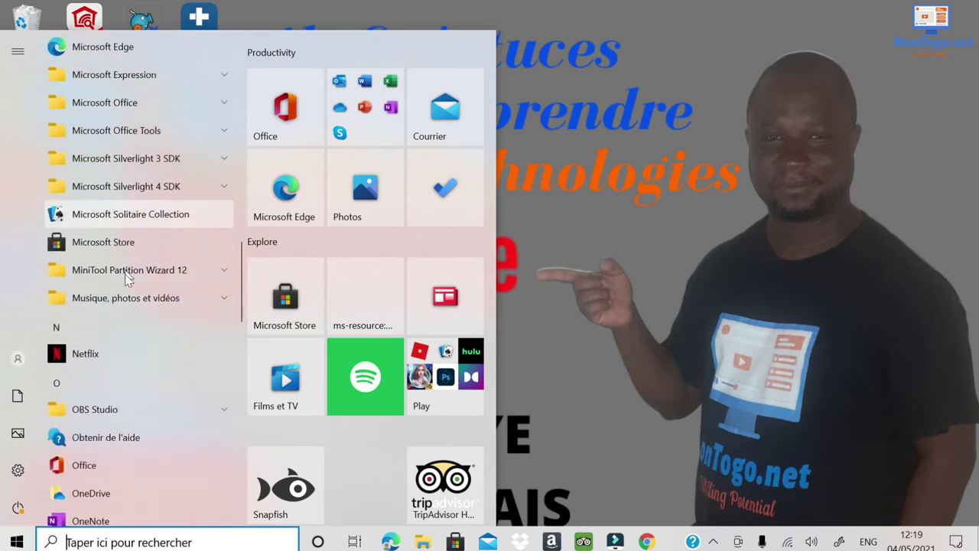
click(620, 299)
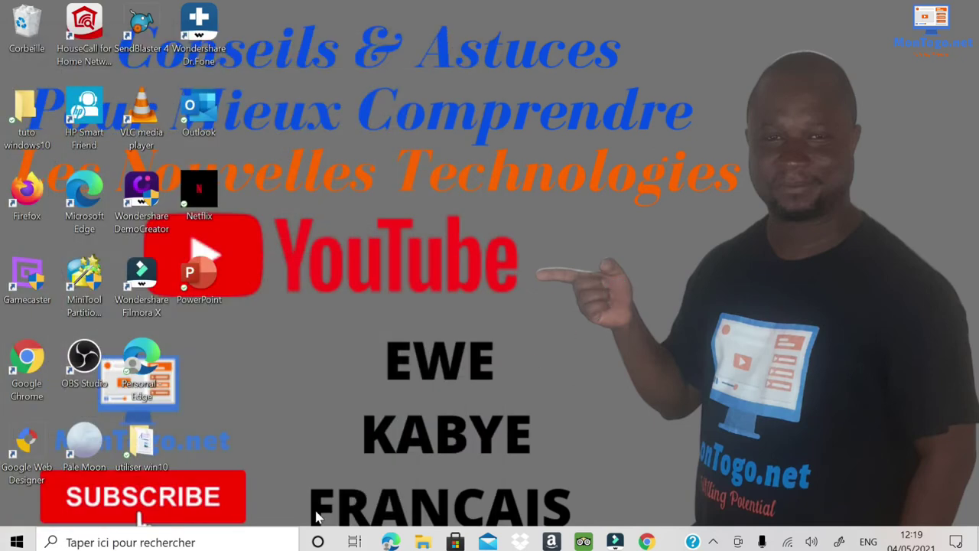
click(168, 542)
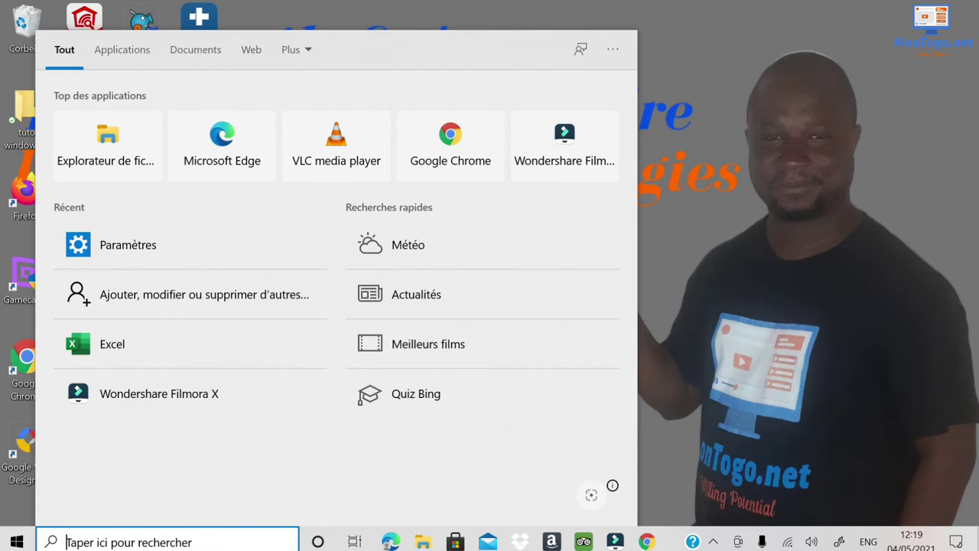
text(excel)
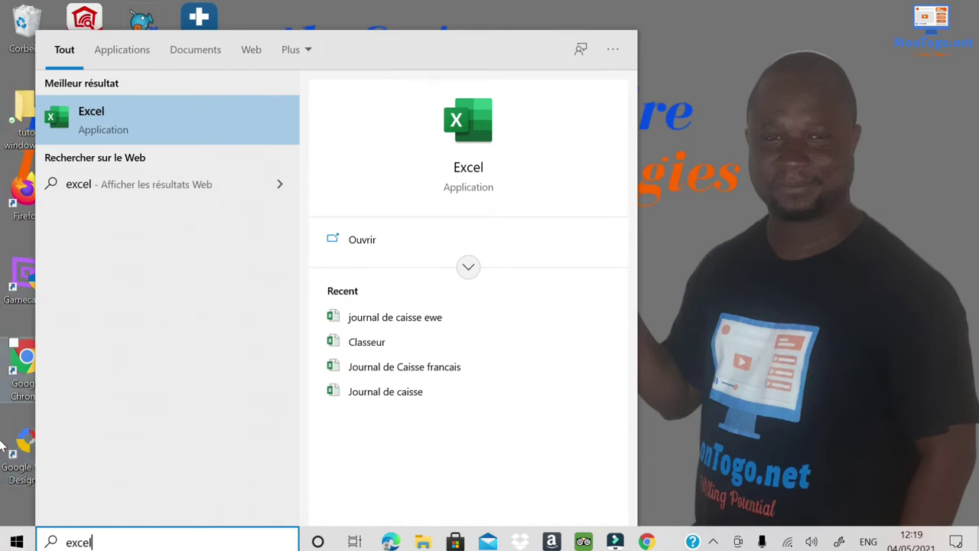
Launch Excel from the best-match search result.
click(91, 117)
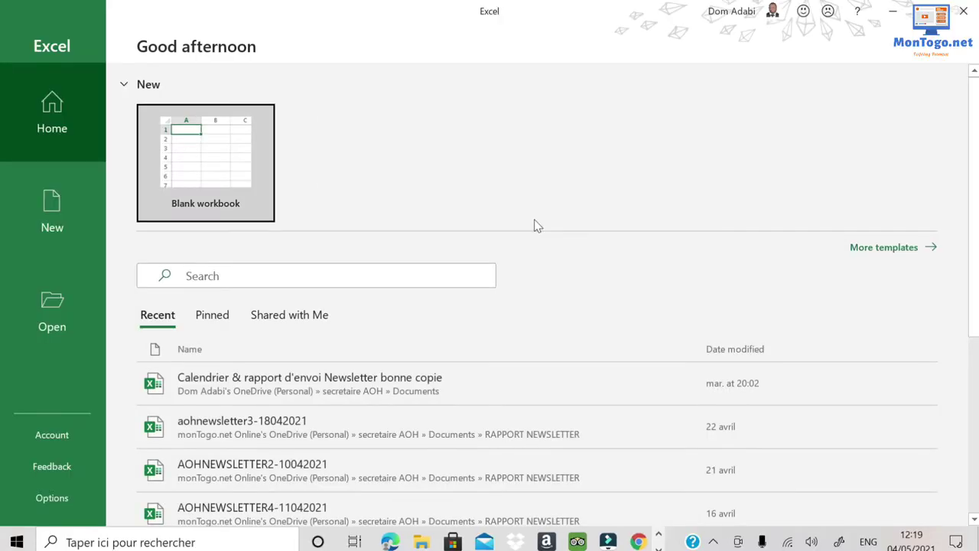
scroll(497, 268, down, 5)
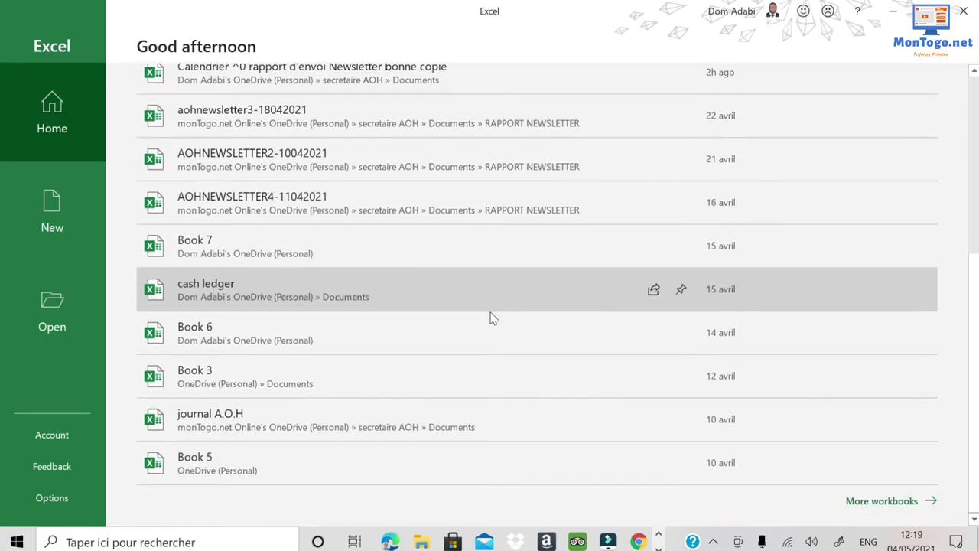
scroll(413, 410, up, 2)
scroll(403, 407, up, 3)
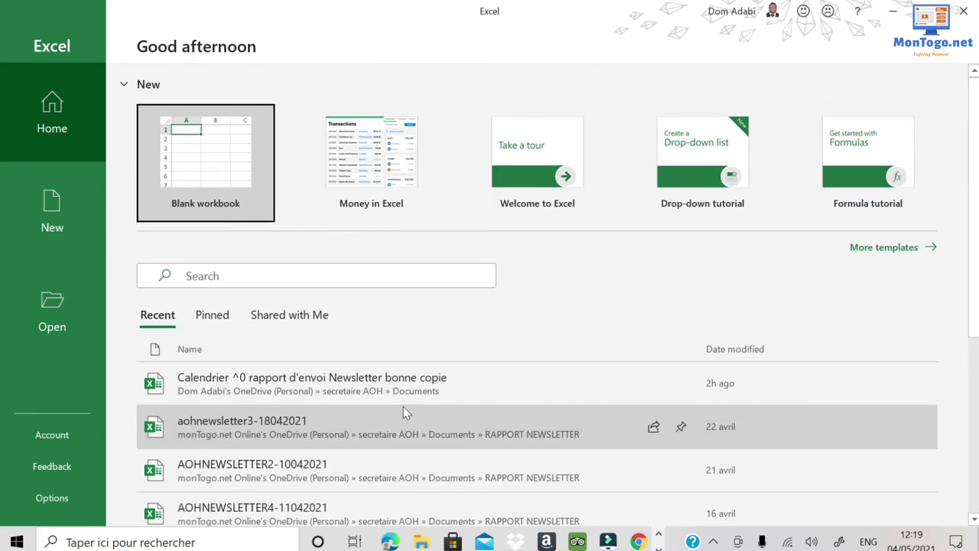
scroll(403, 407, down, 2)
scroll(377, 365, down, 2)
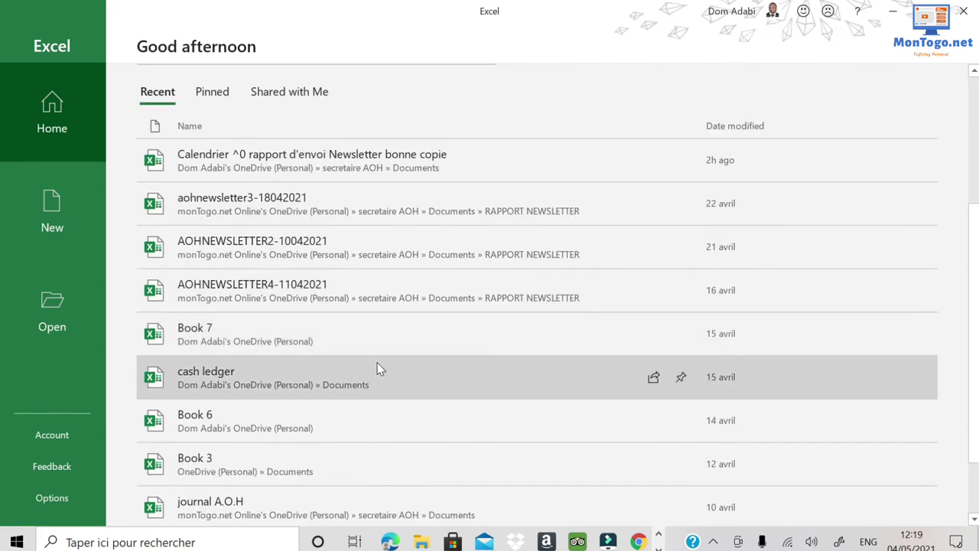
scroll(376, 352, up, 4)
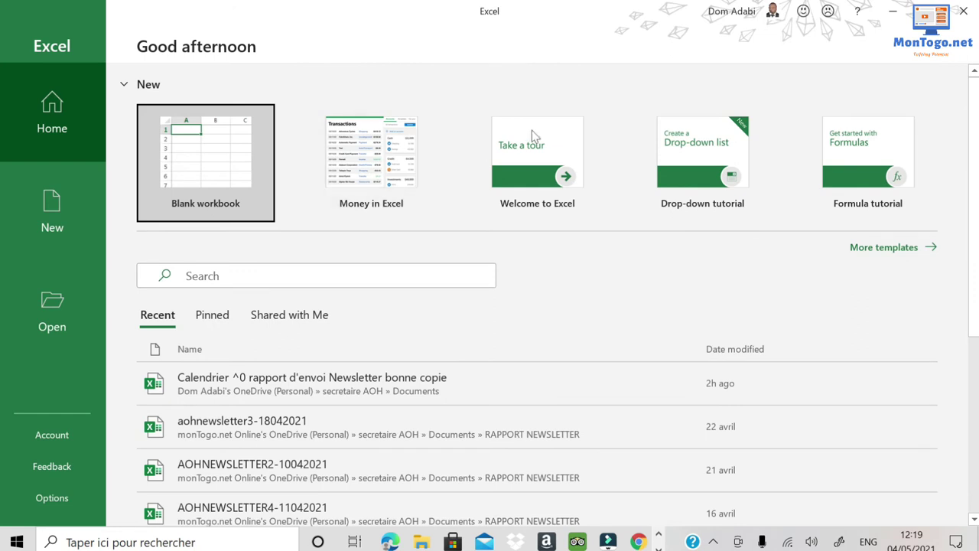
Create a blank workbook, Book1, then close Excel.
click(210, 157)
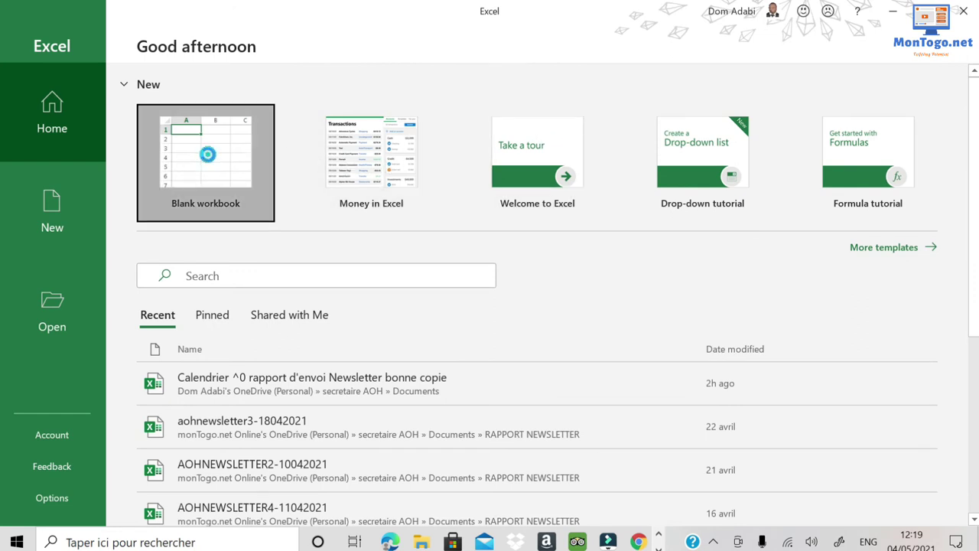
scroll(293, 227, down, 5)
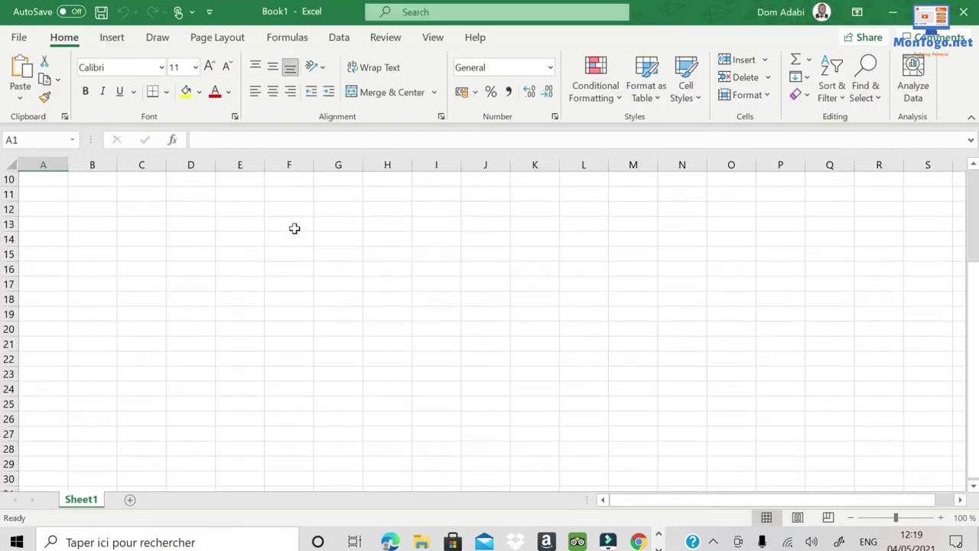
scroll(314, 282, down, 4)
scroll(315, 283, up, 9)
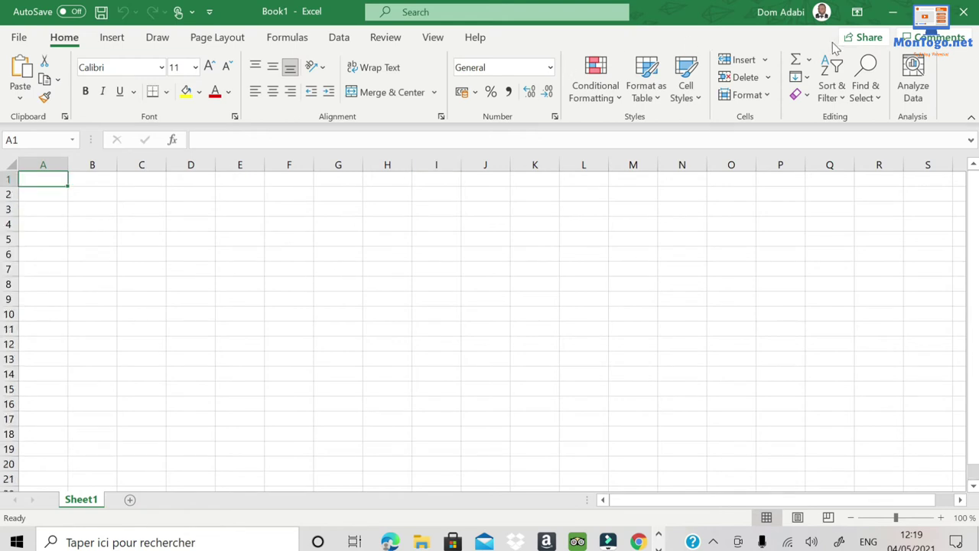
click(974, 10)
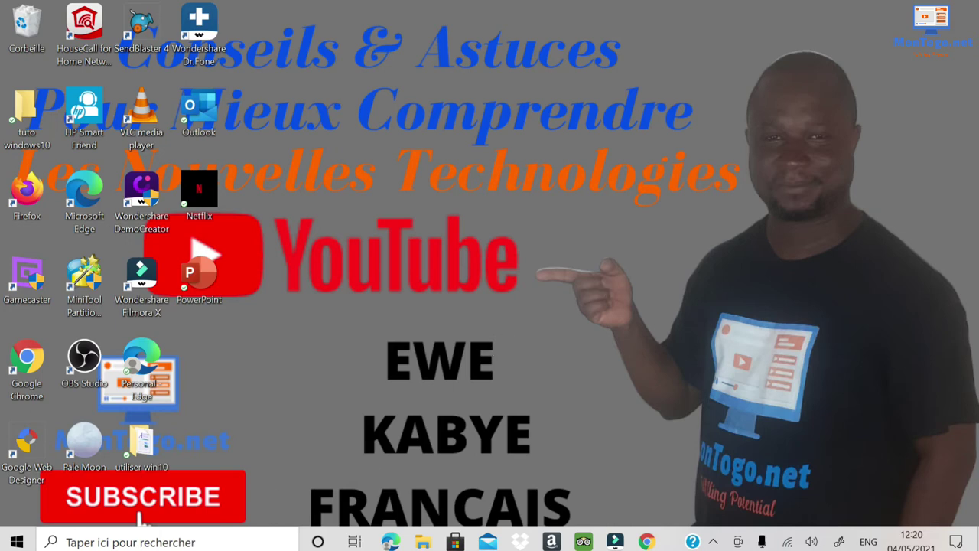
Search Windows for 'po' and launch PowerPoint from the best match.
click(140, 540)
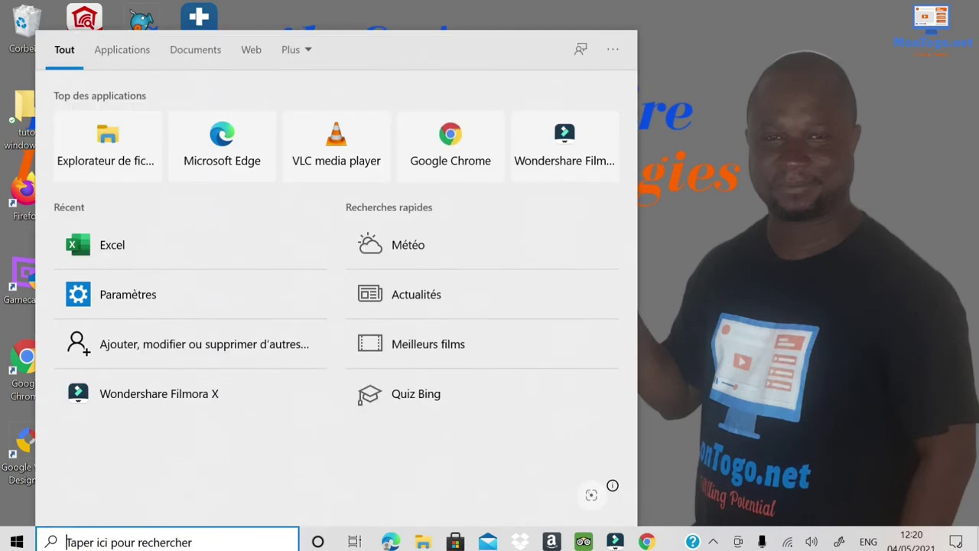
text(po)
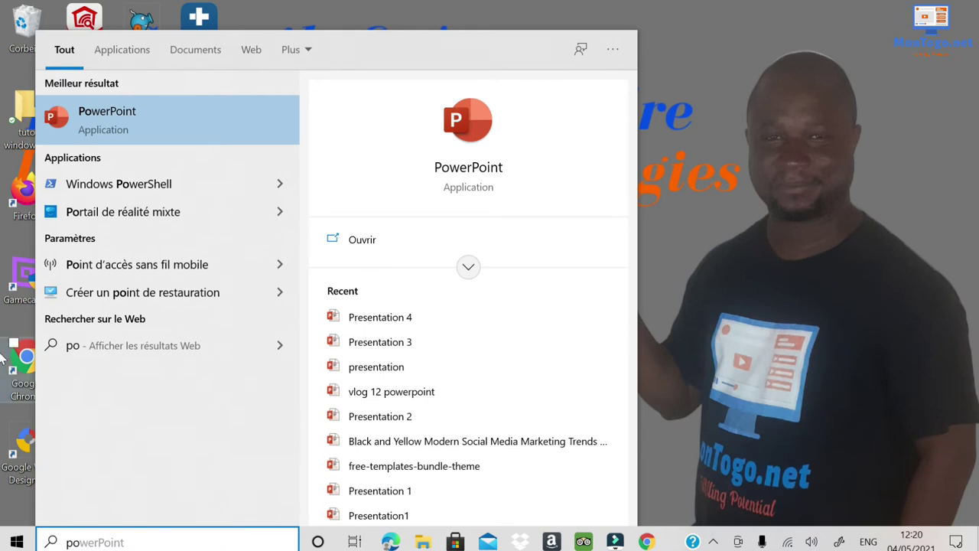
click(131, 123)
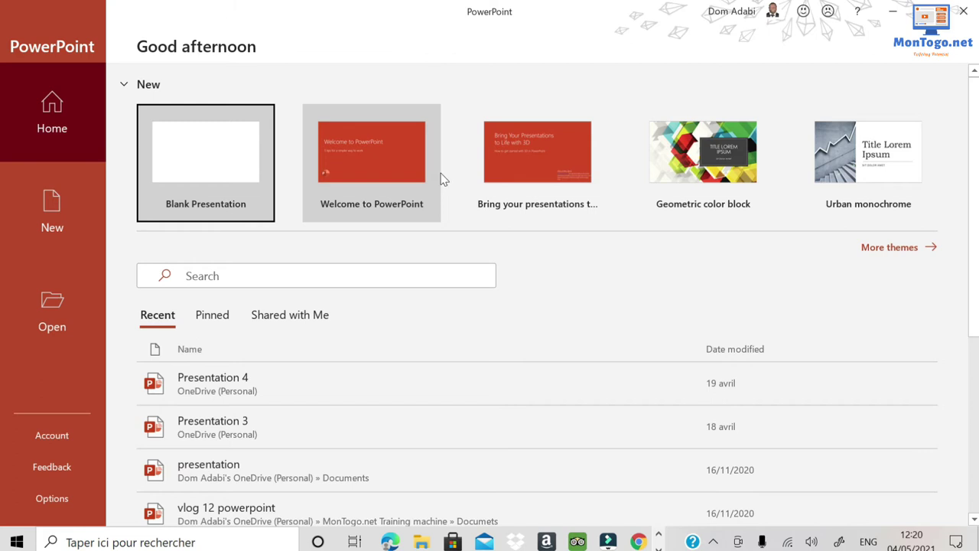
Open the 'Bring your presentations to life with 3D' template and advance to slide 3 of the 10-slide deck.
scroll(406, 243, down, 3)
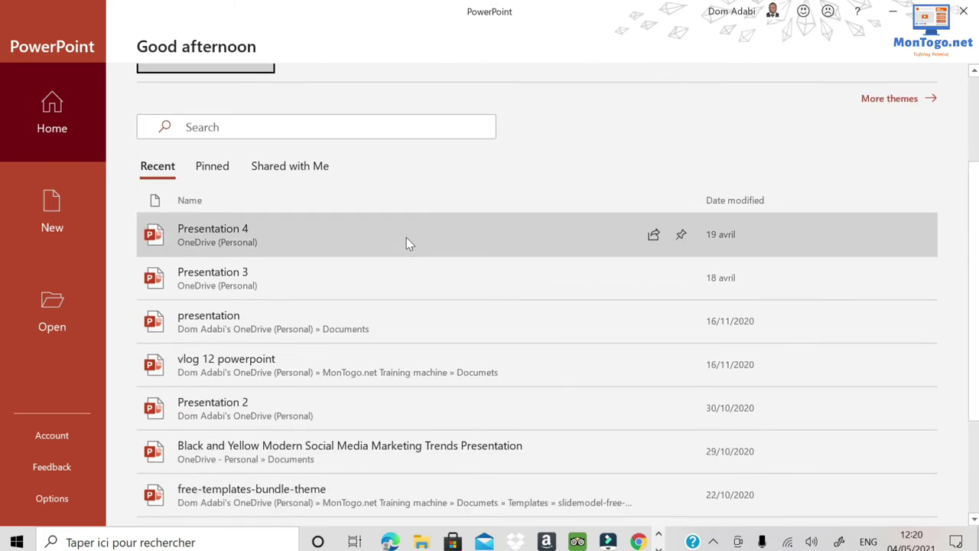
scroll(406, 243, up, 1)
scroll(406, 243, up, 3)
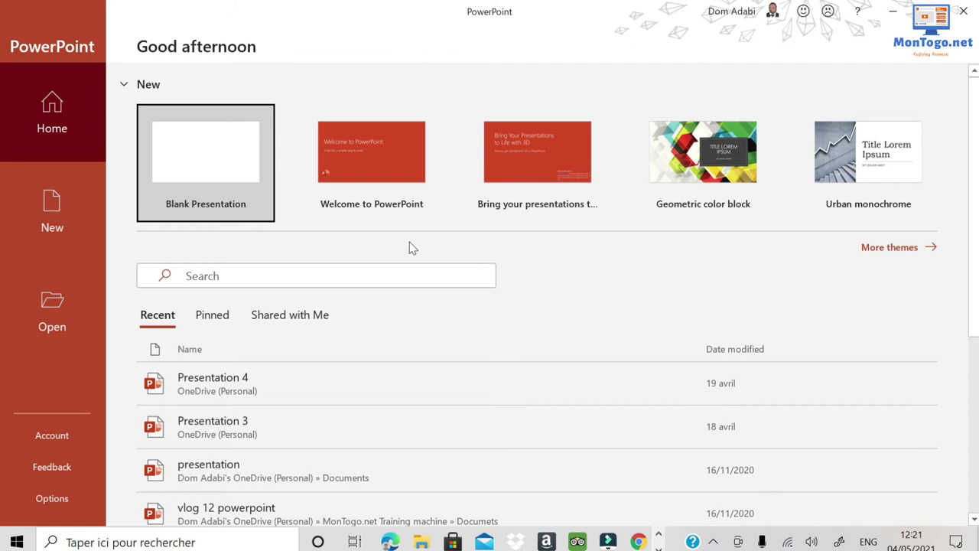
click(520, 153)
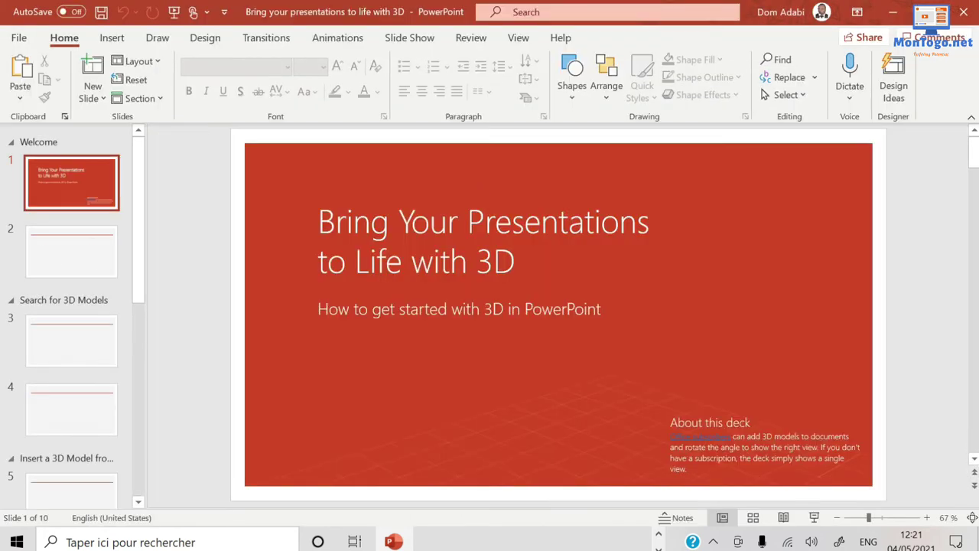
key(Page_Down)
key(Page_Down)
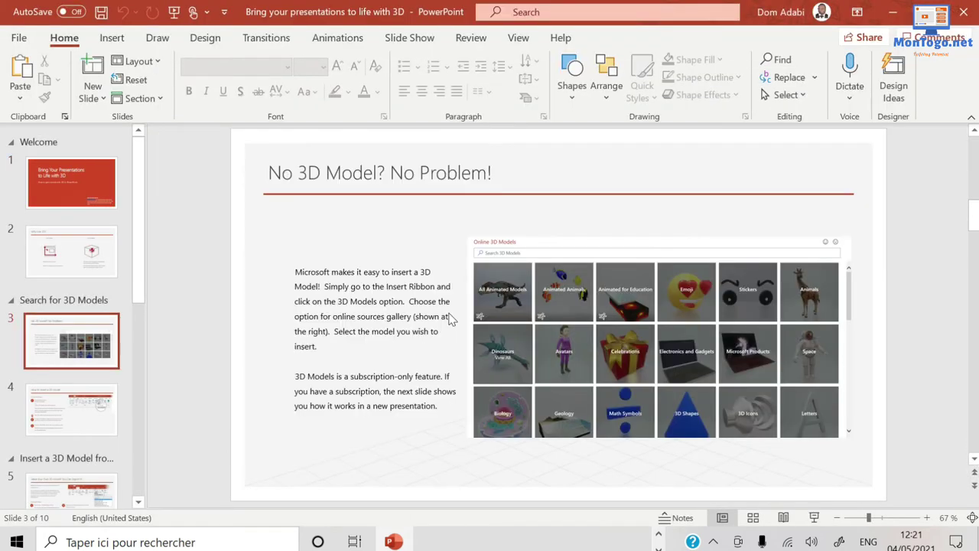
scroll(451, 320, up, 2)
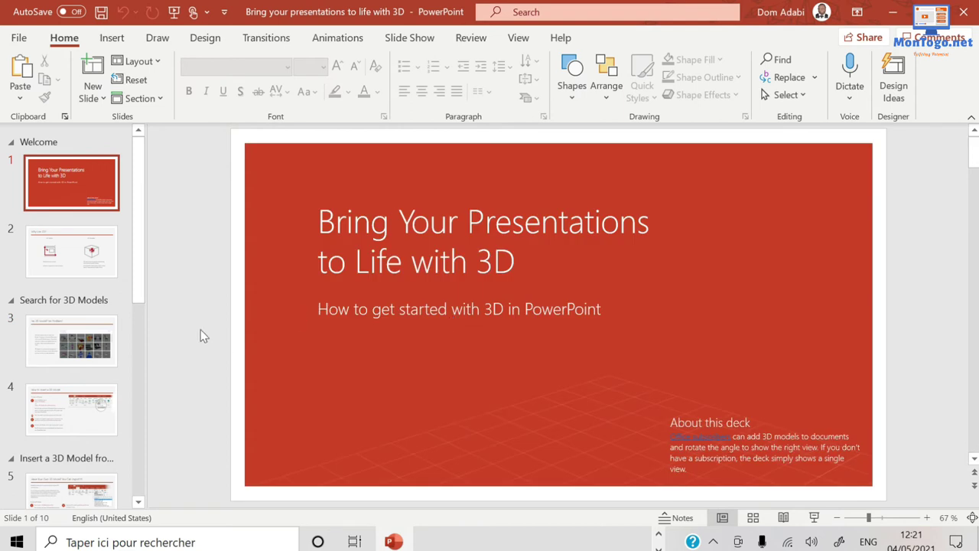
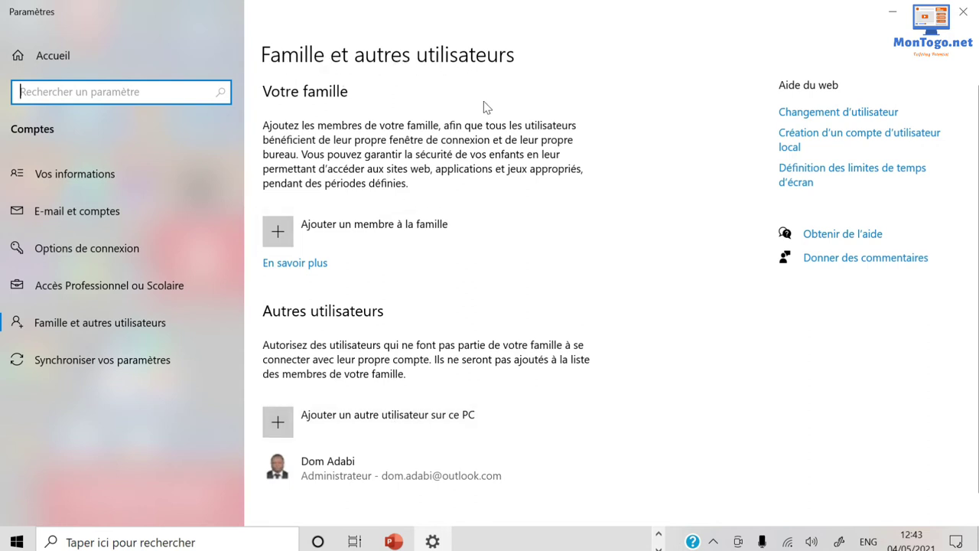
Begin adding a new family member from the Family and other users page.
scroll(379, 323, down, 1)
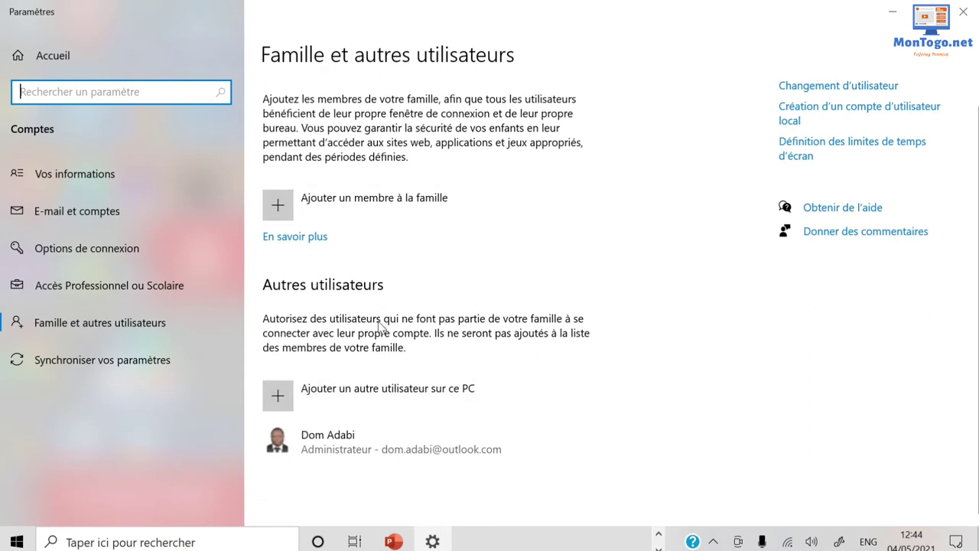
scroll(381, 324, up, 1)
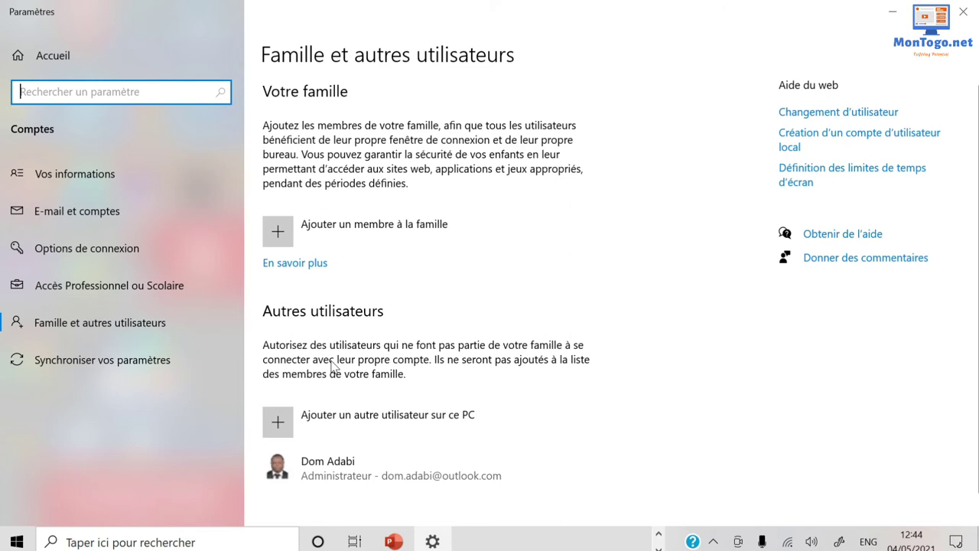
click(450, 228)
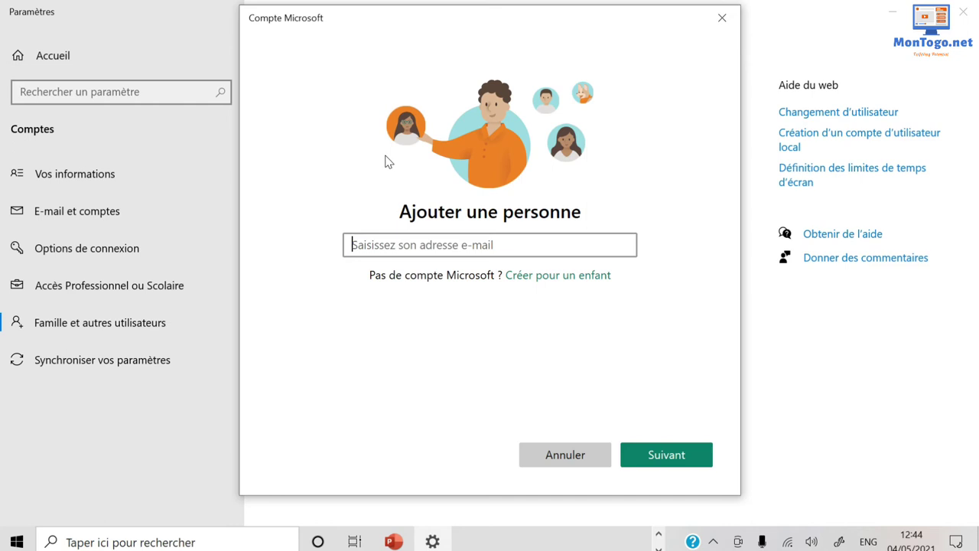
Choose 'Créer pour un enfant' to make a brand-new Microsoft account for a child.
click(573, 277)
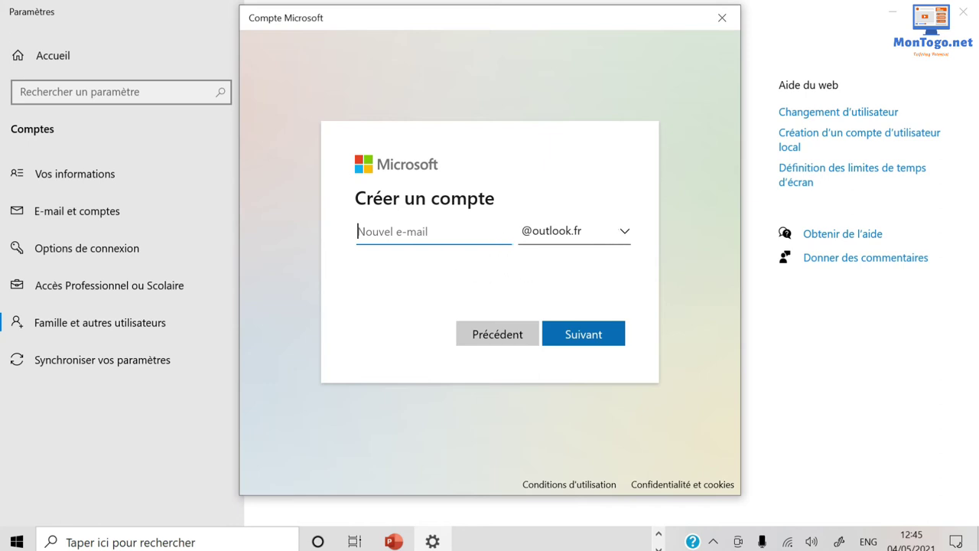
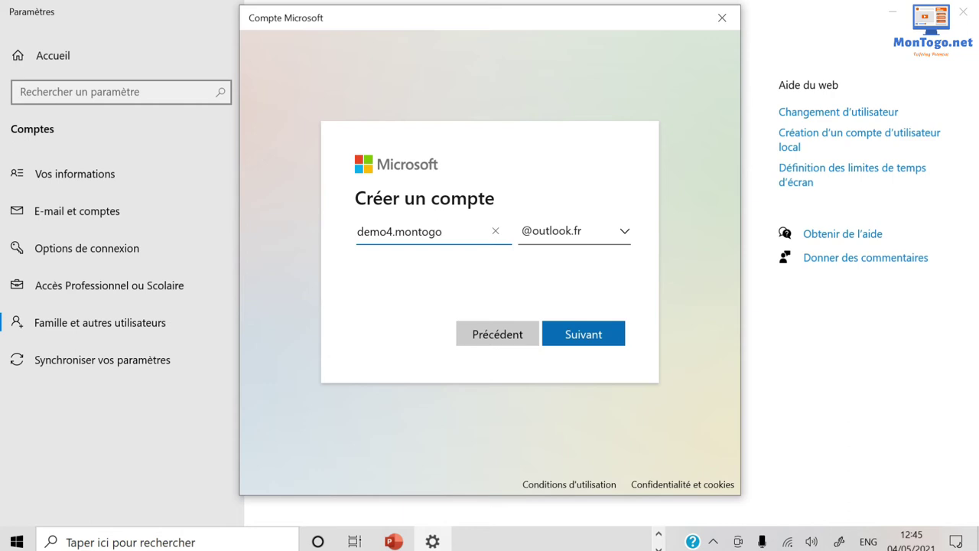
Enter the new account's address name with the outlook.com domain and continue.
click(621, 231)
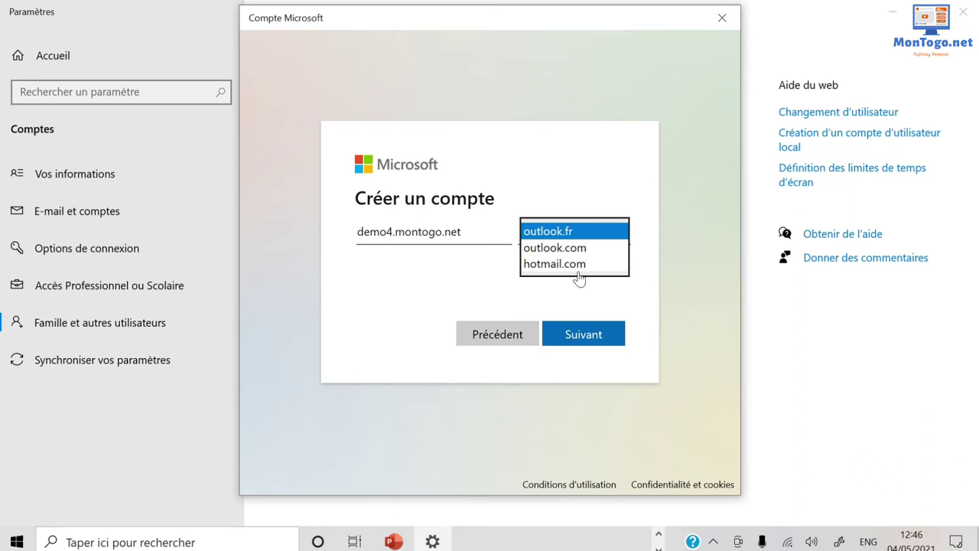
click(569, 250)
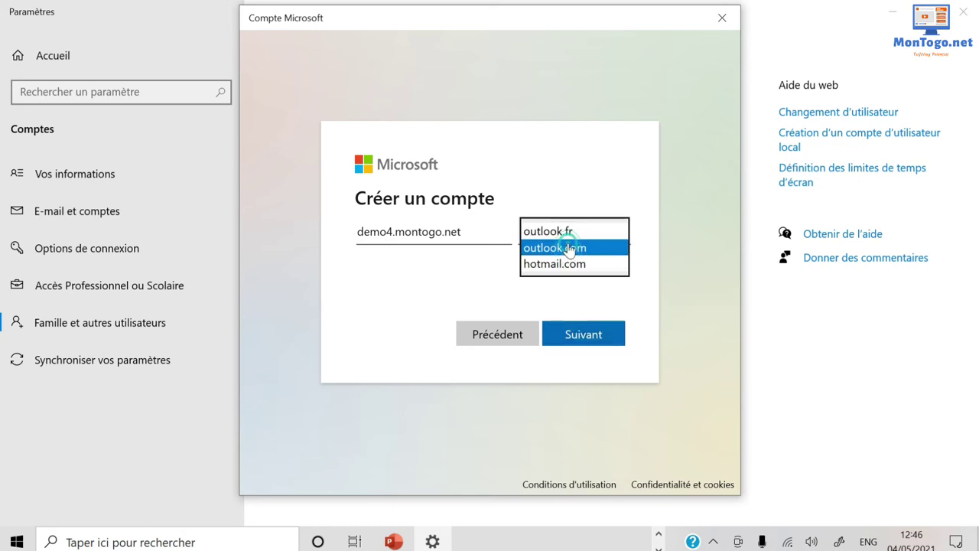
click(579, 334)
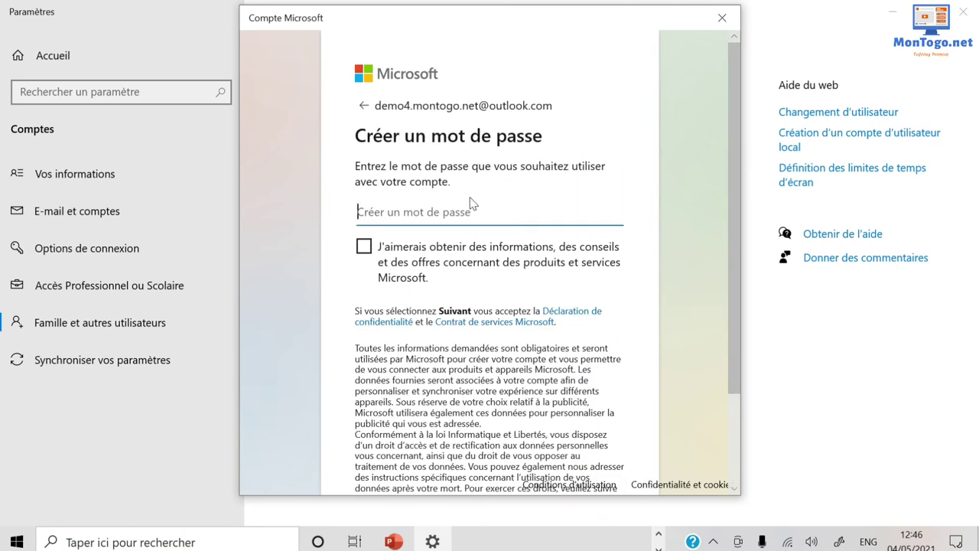
Enter a password for the new account and continue.
scroll(470, 203, down, 2)
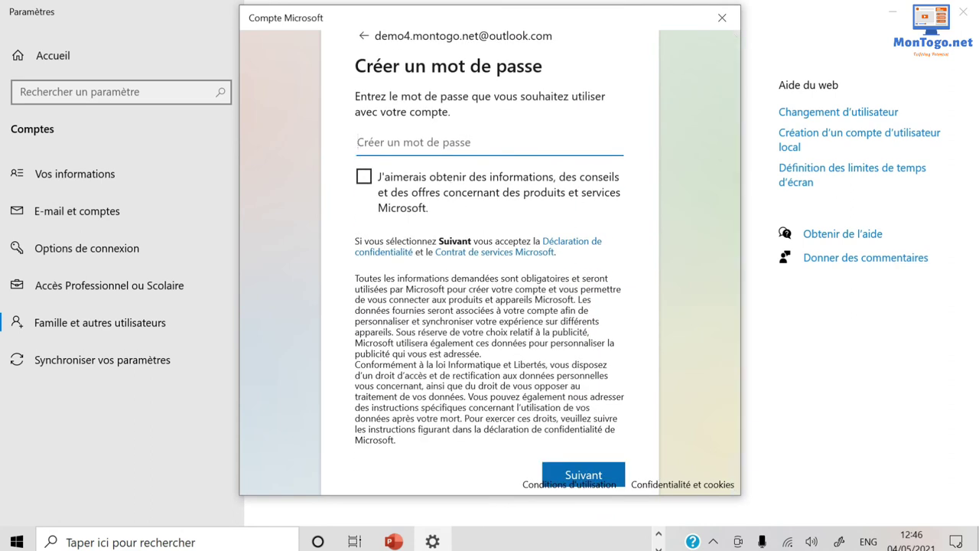
text(******)
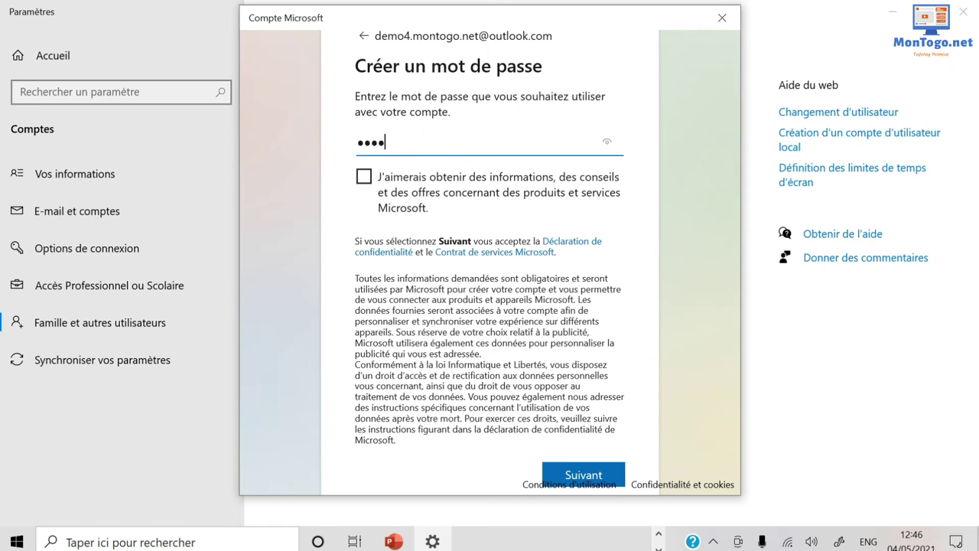
text(********)
scroll(598, 271, down, 2)
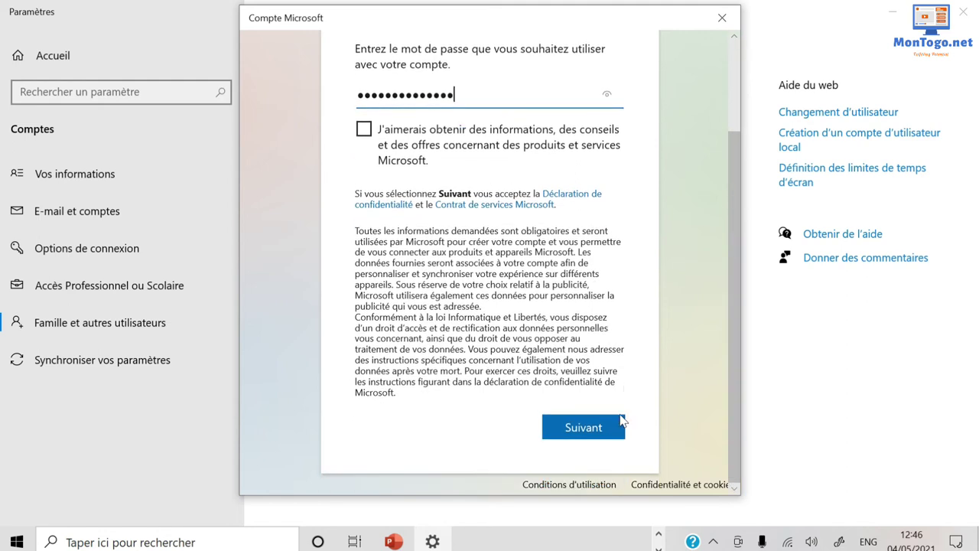
click(590, 426)
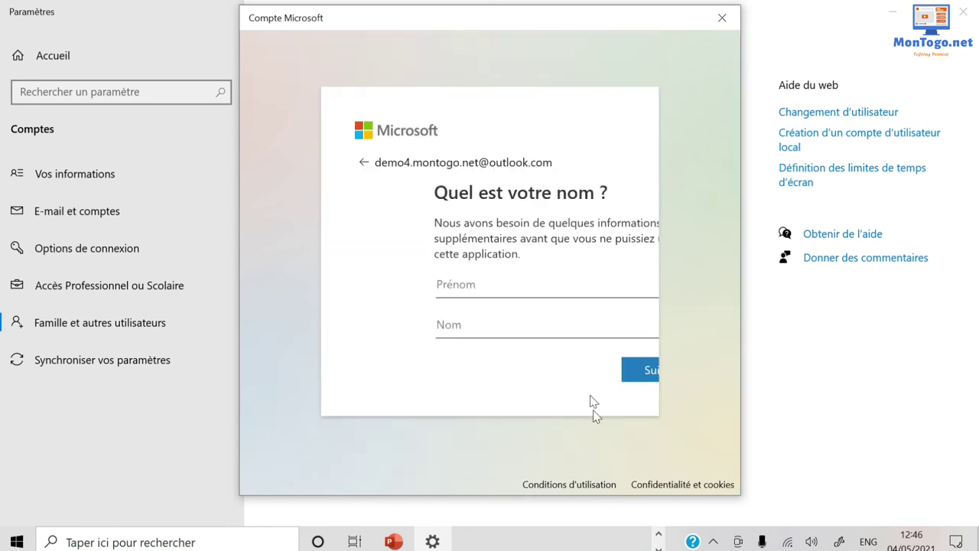
Fill in the new account's first name and last name, then submit them.
click(413, 299)
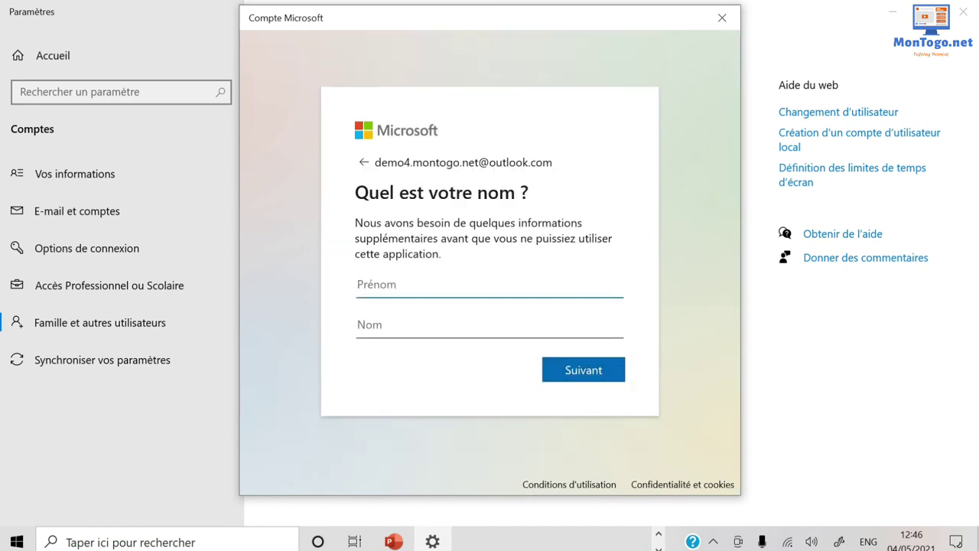
text(demo4)
click(420, 330)
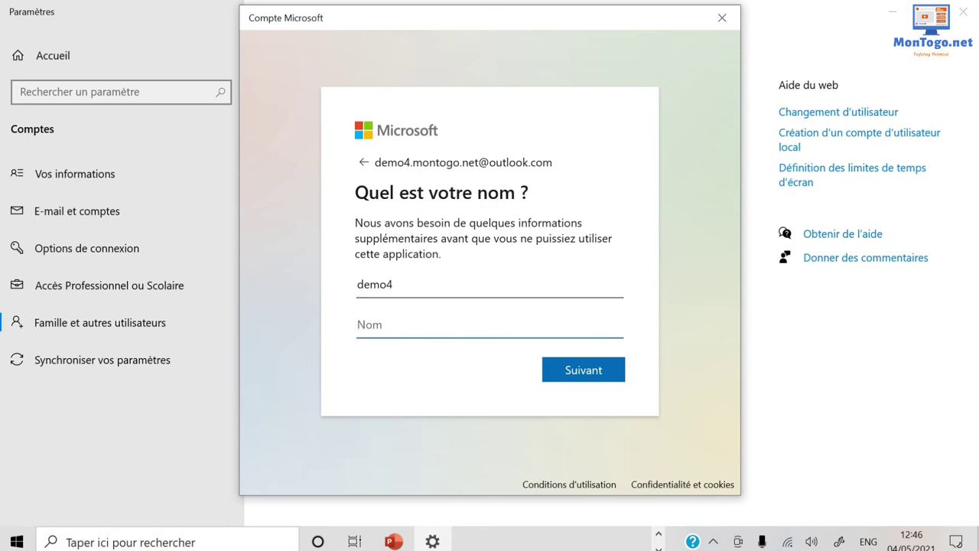
text(moi)
click(589, 377)
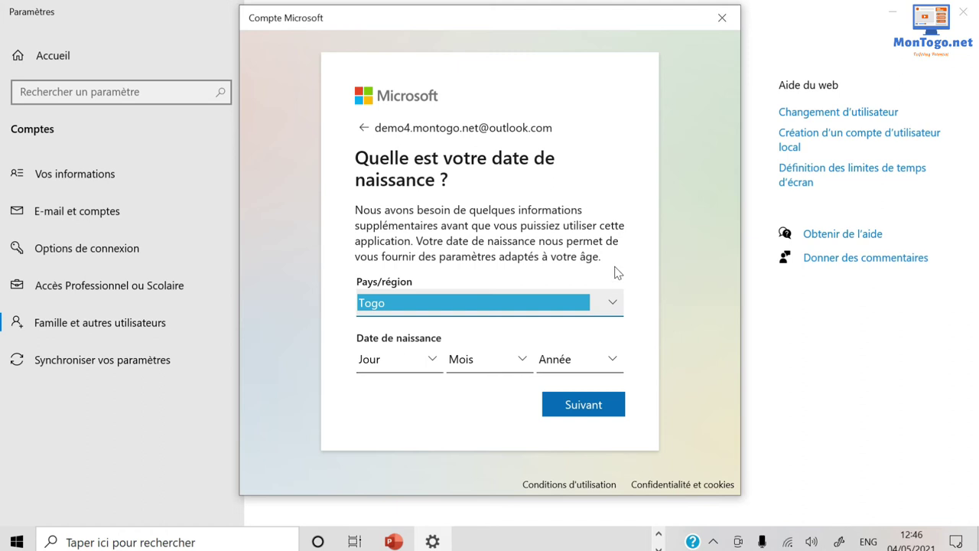
Cancel the account dialog, start 'Ajouter un autre utilisateur sur ce PC', then close it.
click(722, 17)
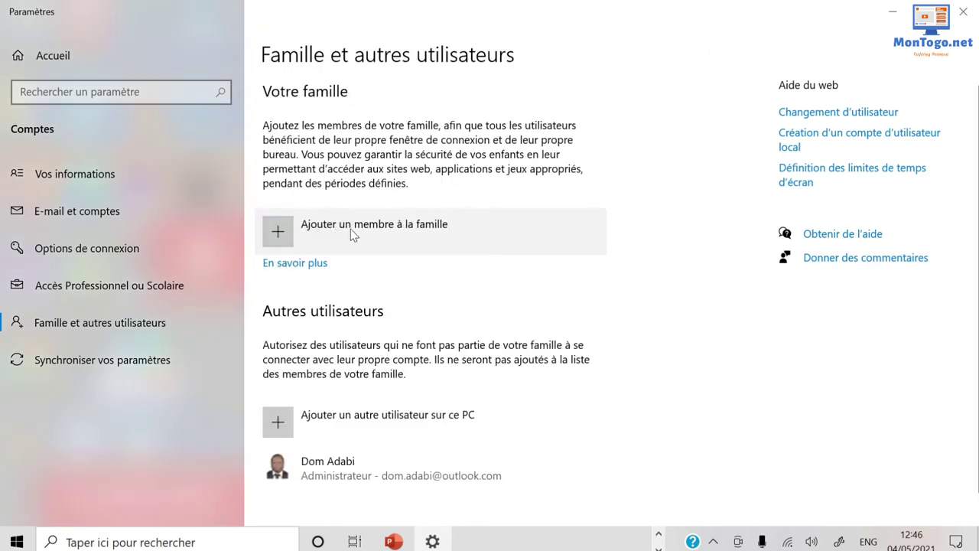
scroll(420, 332, down, 1)
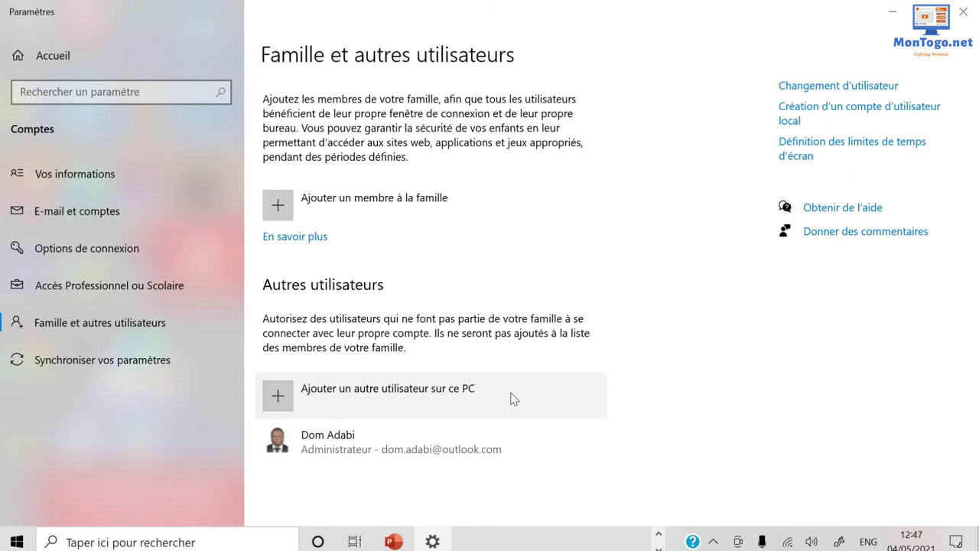
click(282, 396)
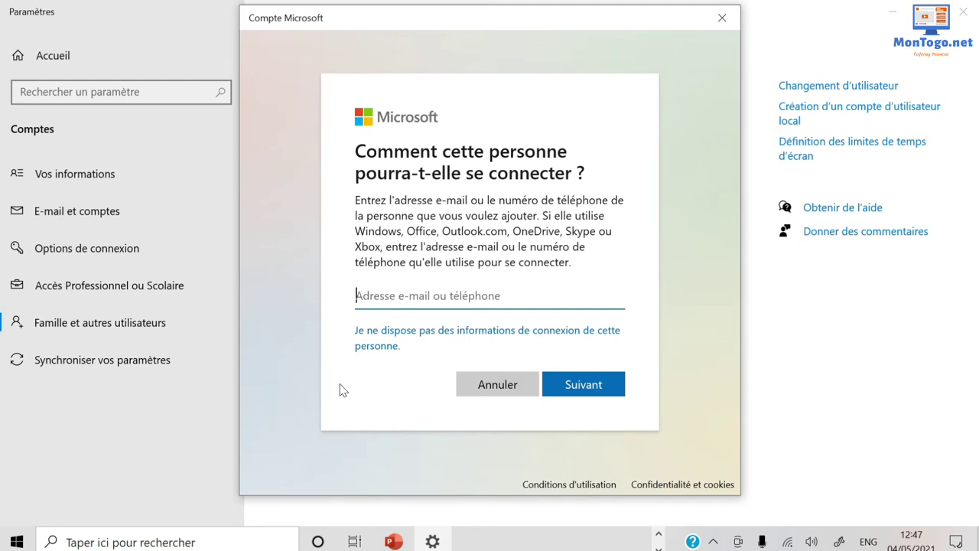
click(722, 17)
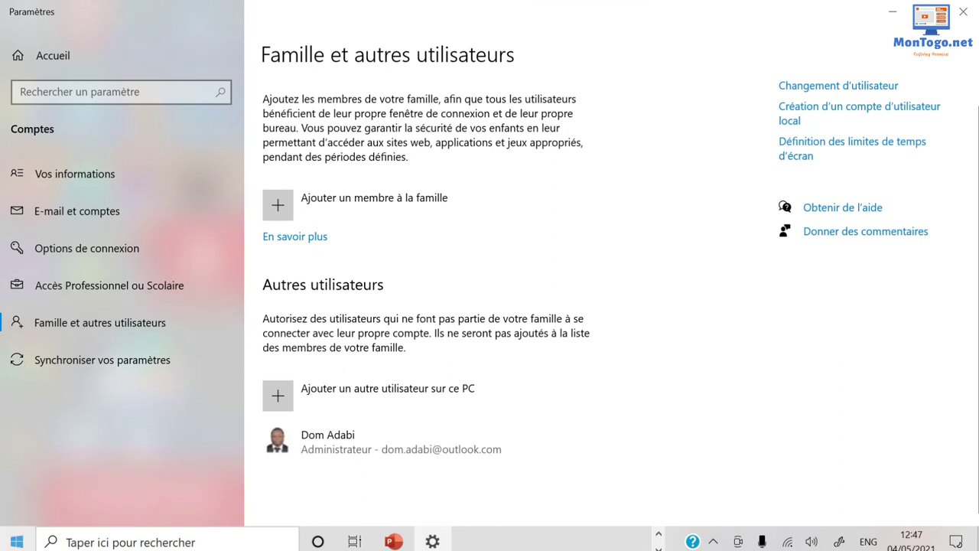
click(9, 545)
mouse_move(19, 367)
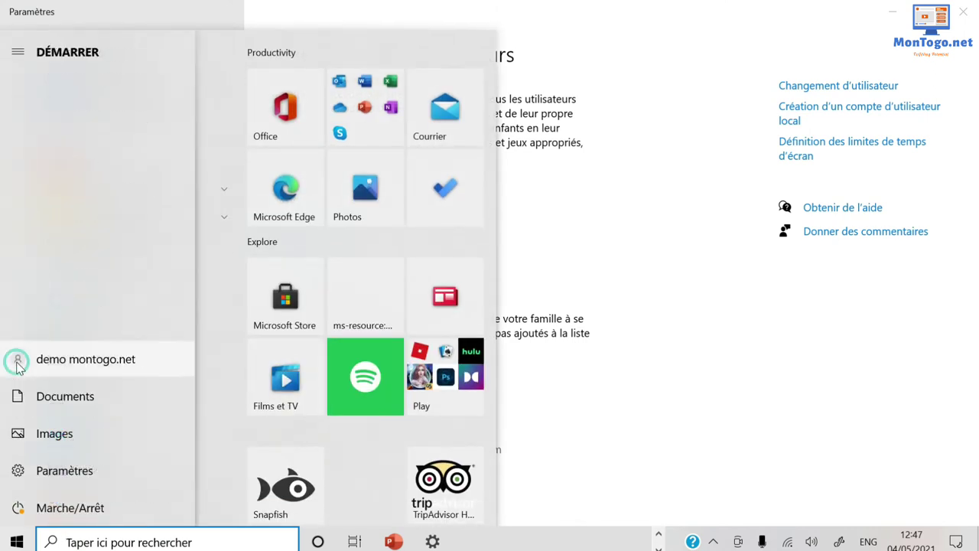
click(19, 367)
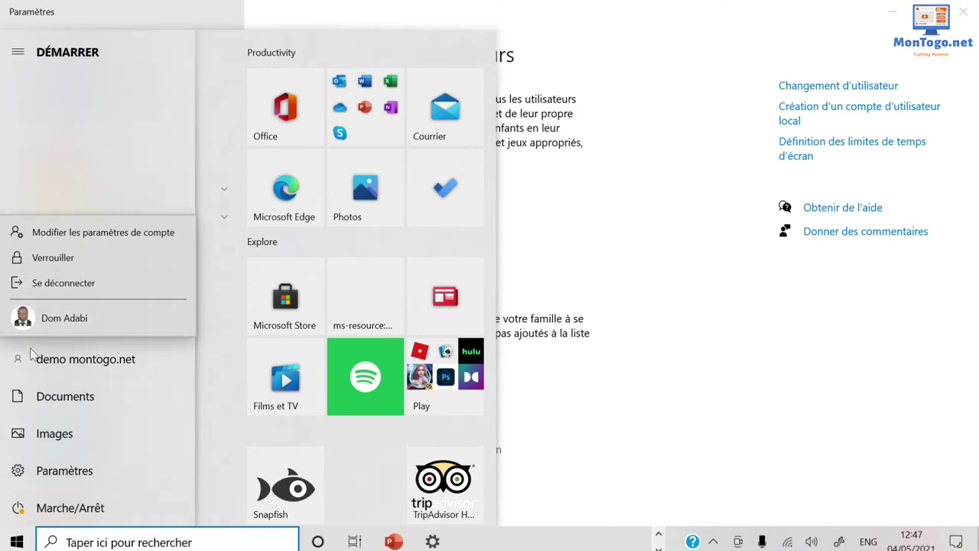
click(590, 279)
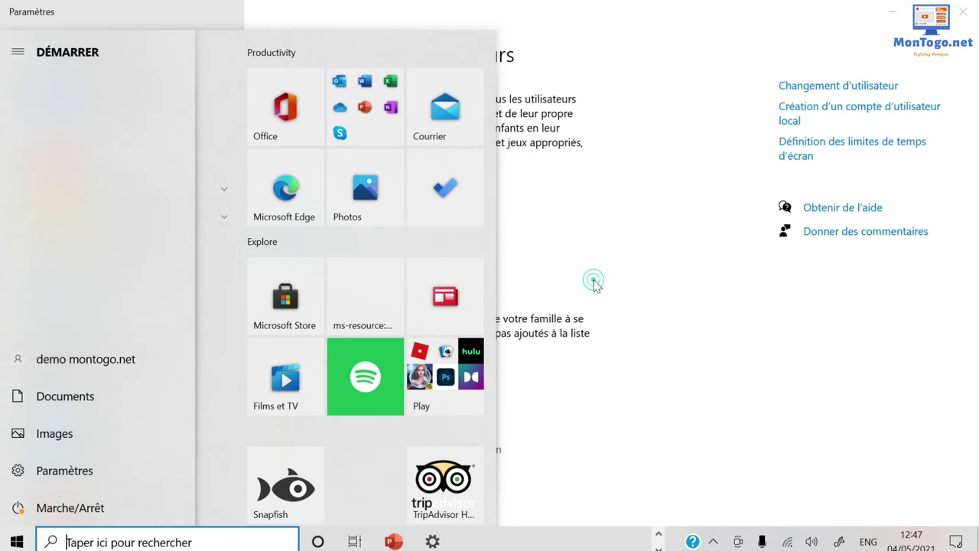
click(613, 281)
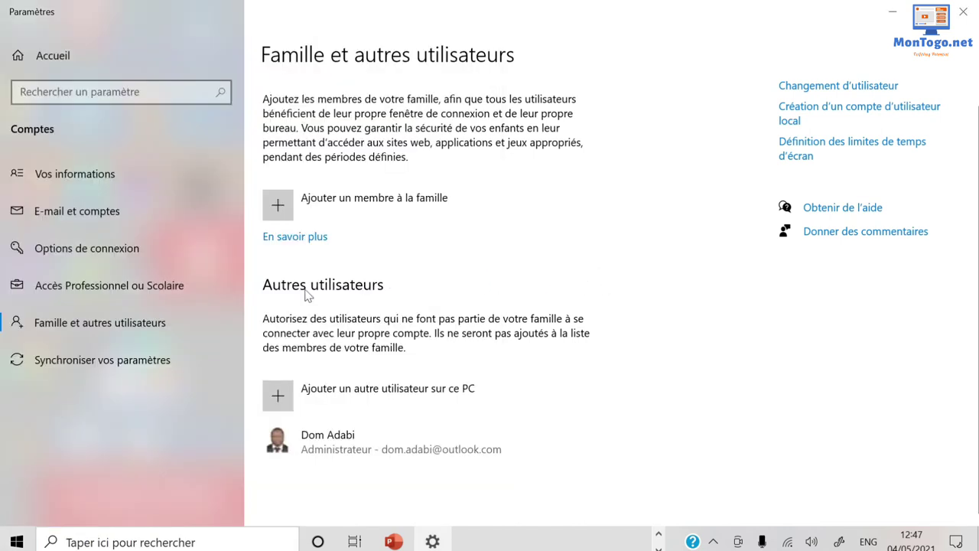
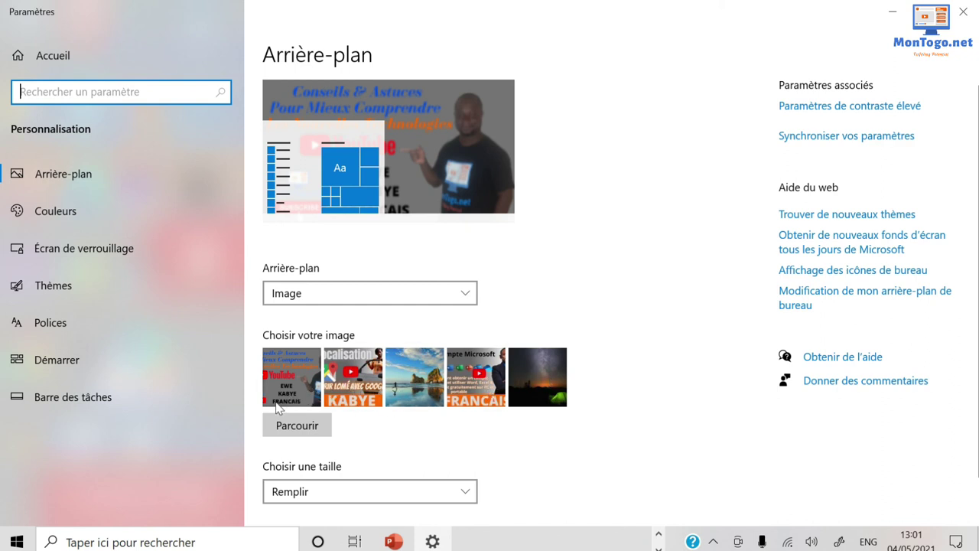
Set the beach-and-rock-arch photo as wallpaper, then reopen Personnaliser from the desktop.
click(415, 385)
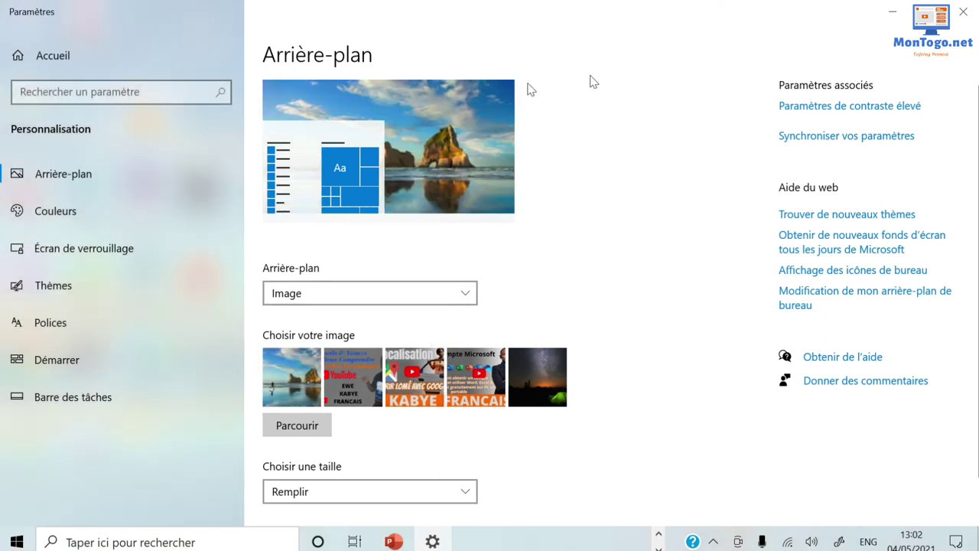
click(969, 13)
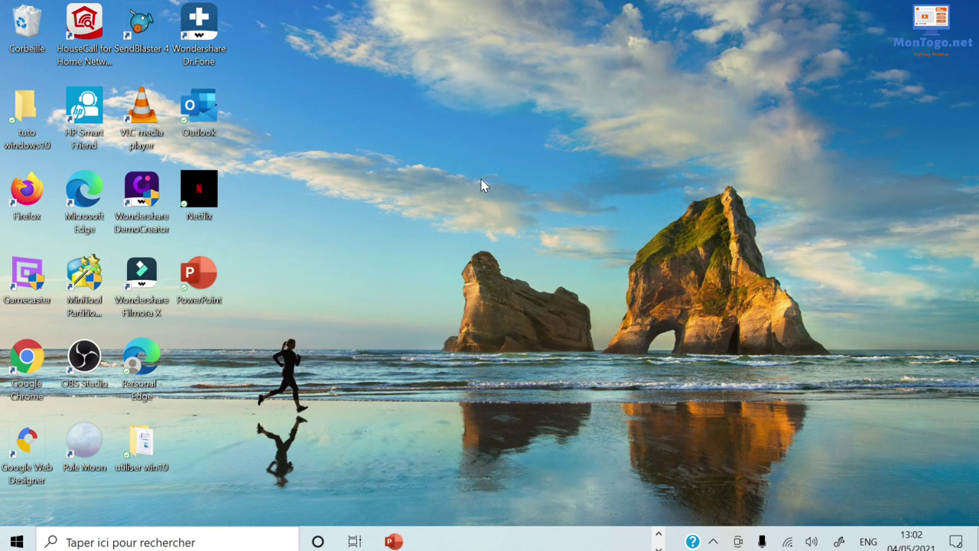
right_click(482, 185)
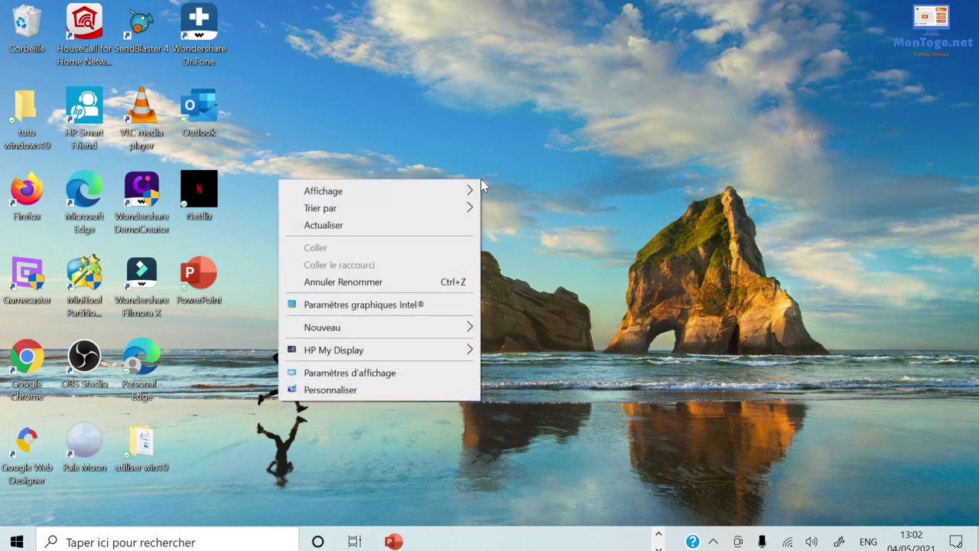
click(352, 391)
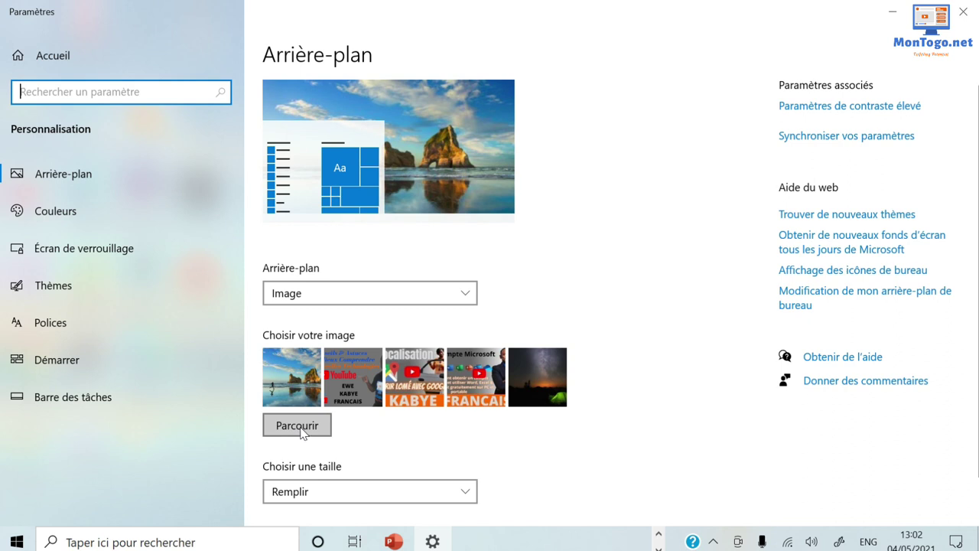
Browse the images folder and choose the 34e Visioconférence Google Meet picture as the background.
click(302, 432)
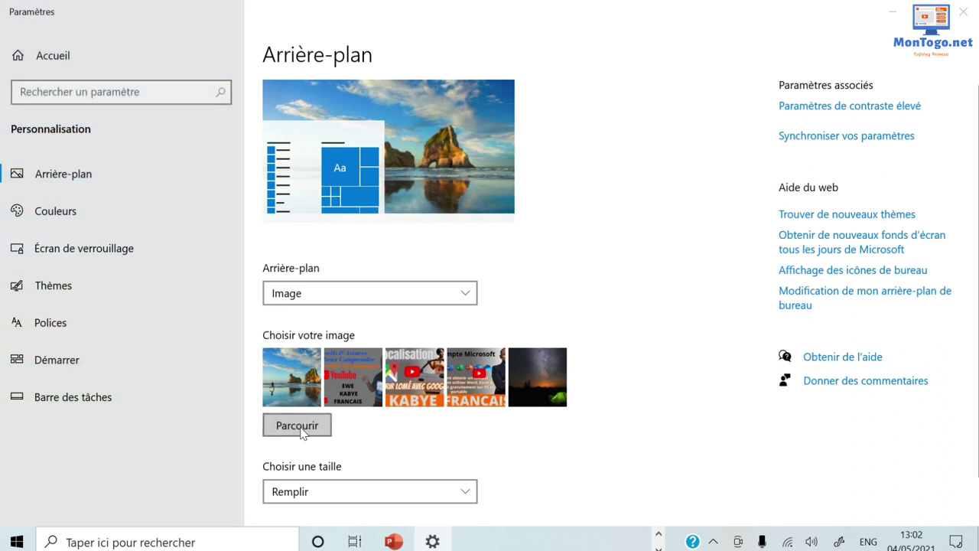
scroll(408, 198, down, 2)
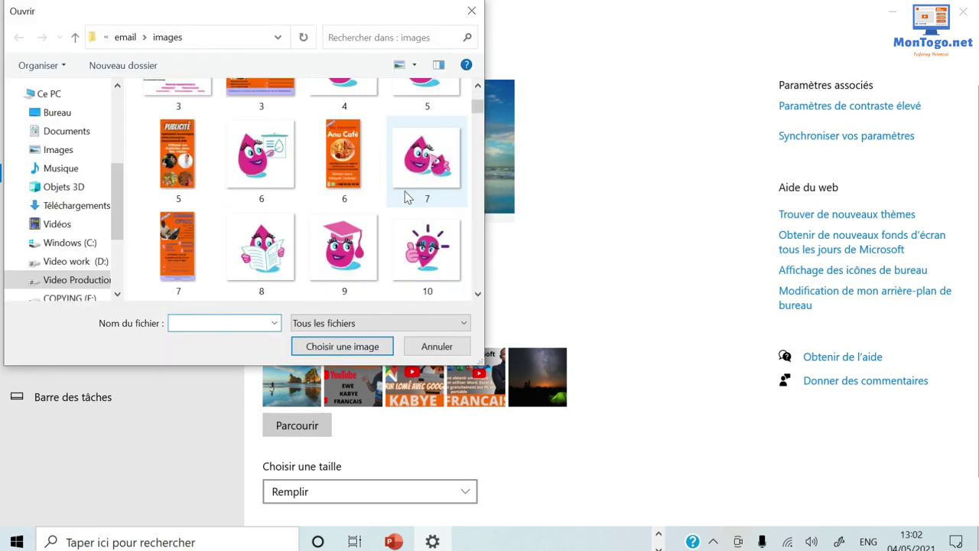
scroll(408, 197, down, 3)
scroll(408, 198, down, 3)
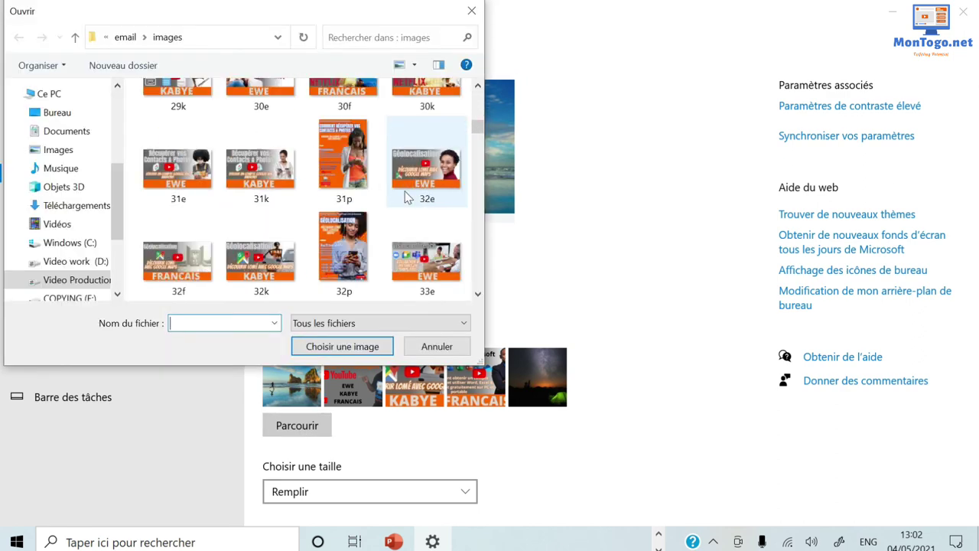
scroll(408, 198, down, 3)
scroll(407, 197, down, 3)
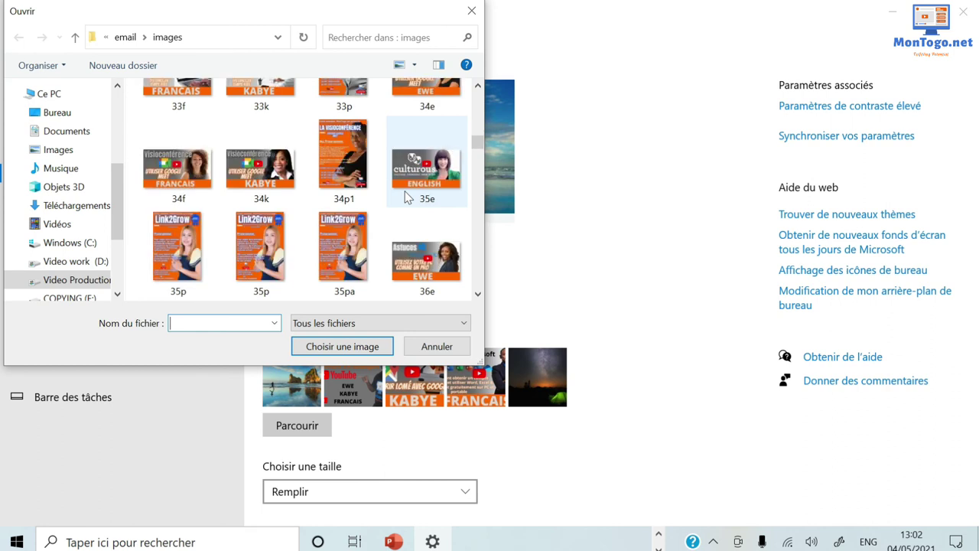
scroll(408, 198, up, 1)
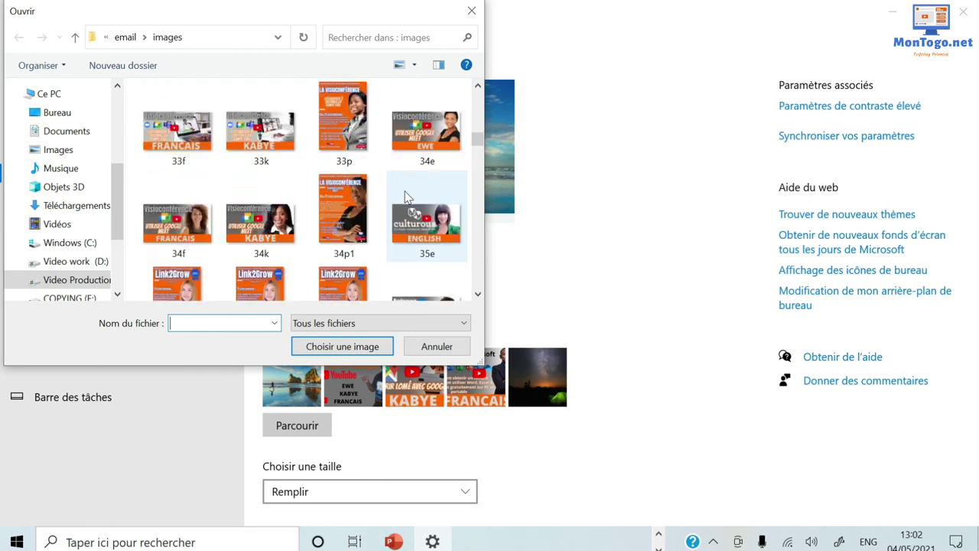
scroll(407, 197, down, 1)
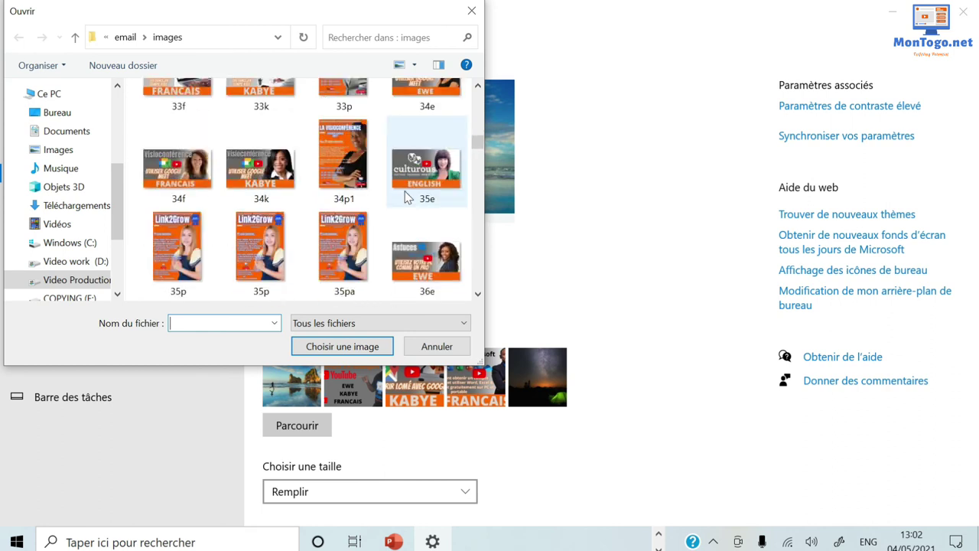
scroll(407, 197, up, 1)
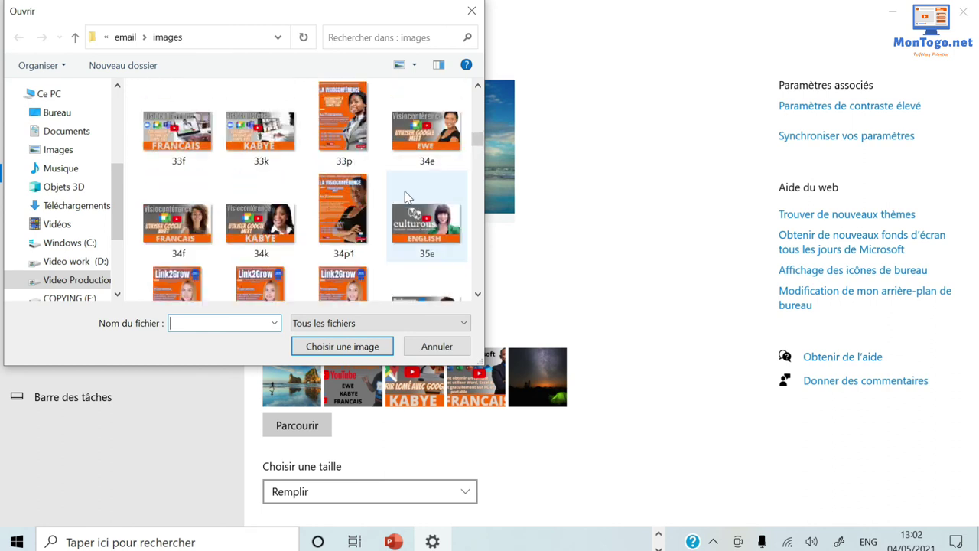
click(429, 148)
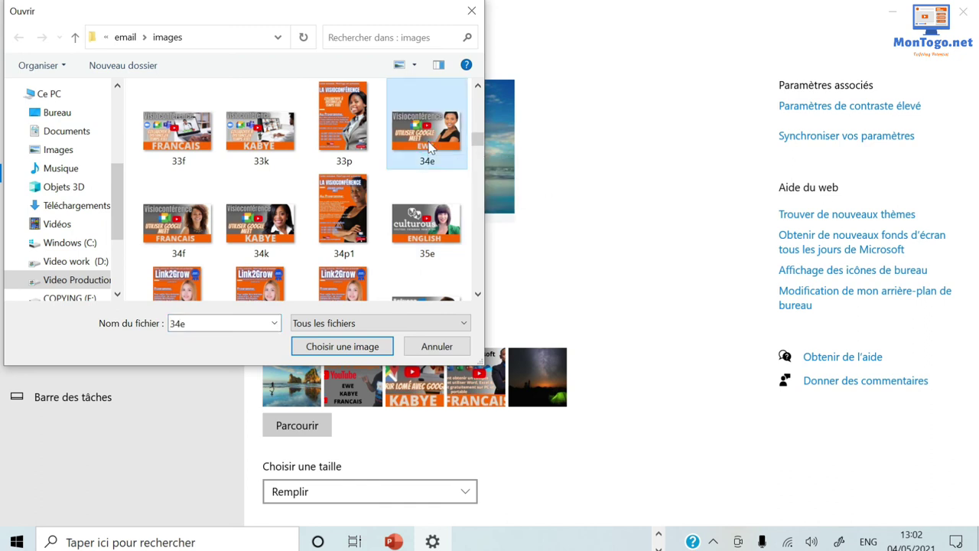
click(331, 348)
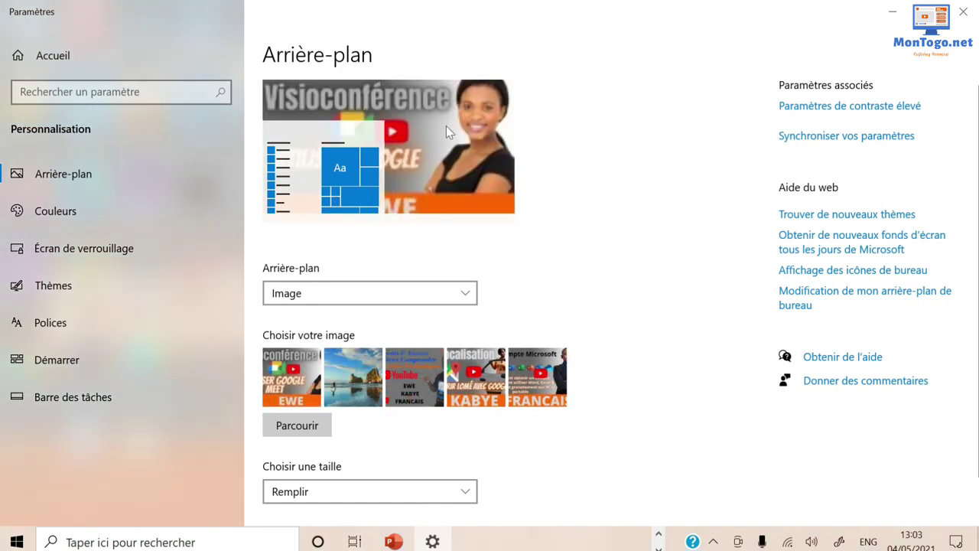
Reopen Personnaliser and apply the Conseils & Astuces YouTube promo picture, then view the desktop.
click(963, 11)
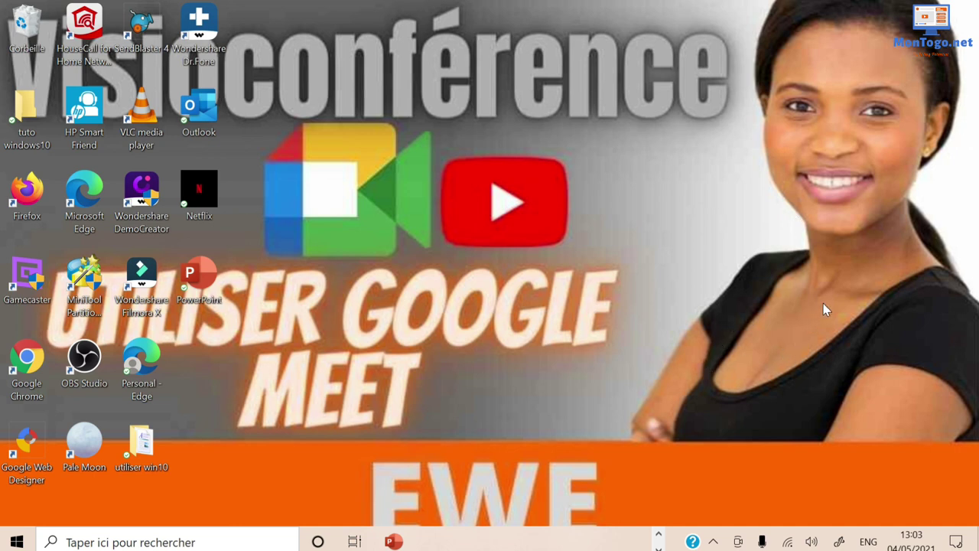
right_click(629, 251)
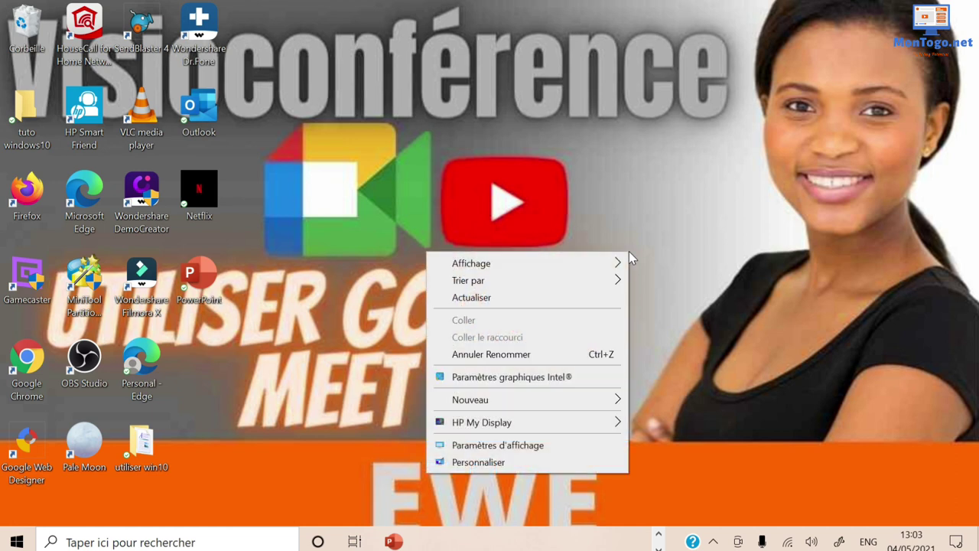
click(490, 462)
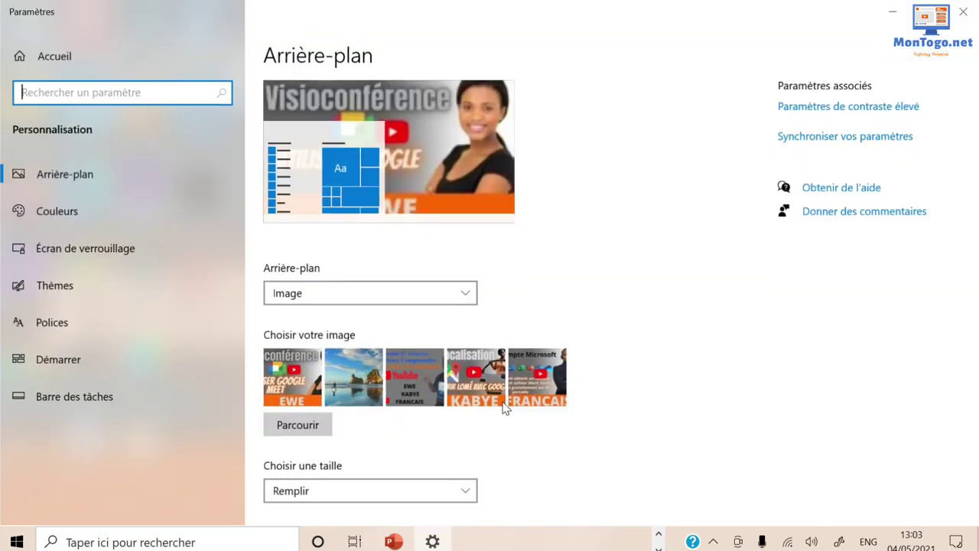
click(411, 386)
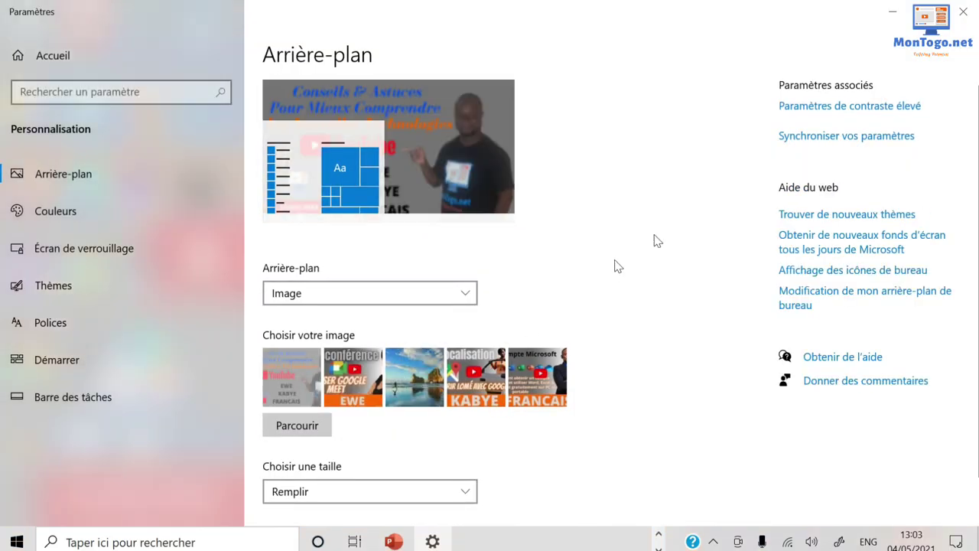
click(963, 13)
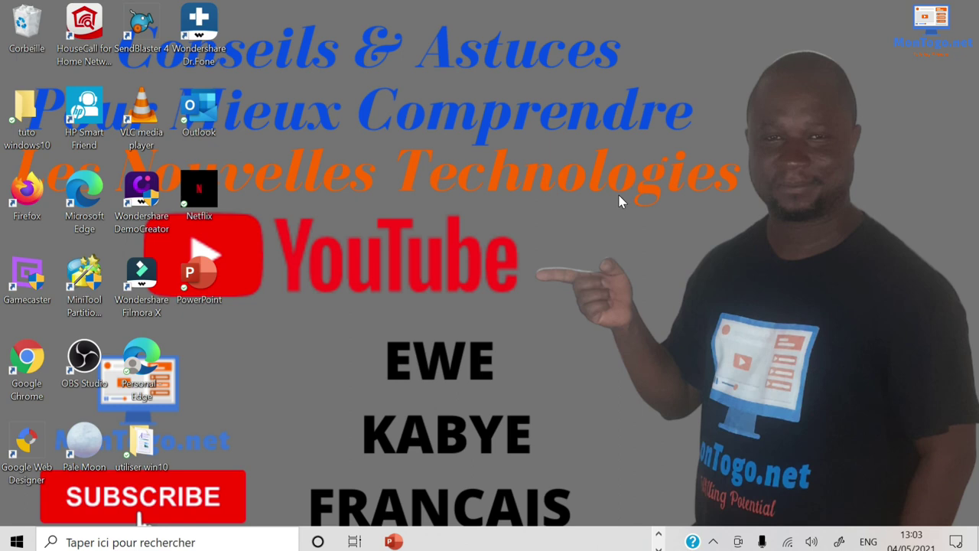
right_click(488, 213)
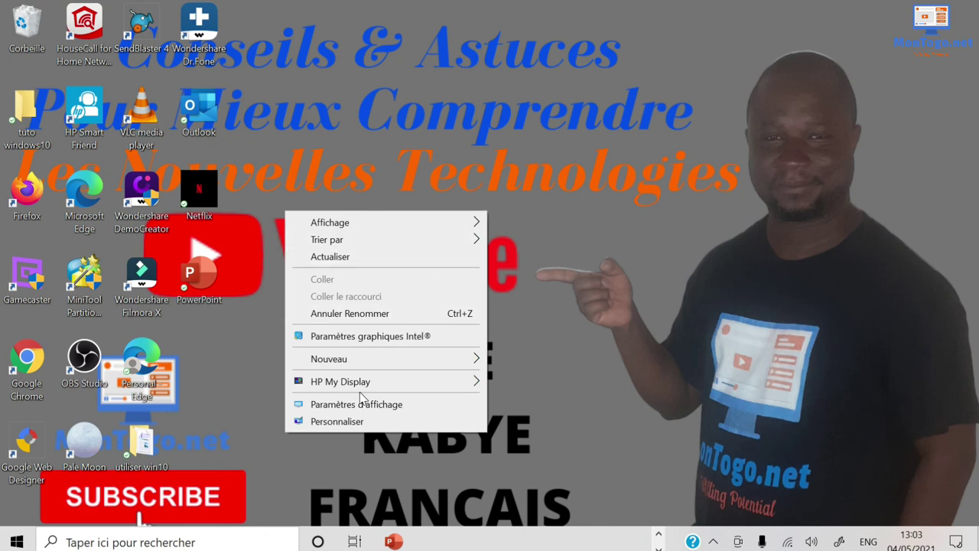
click(710, 146)
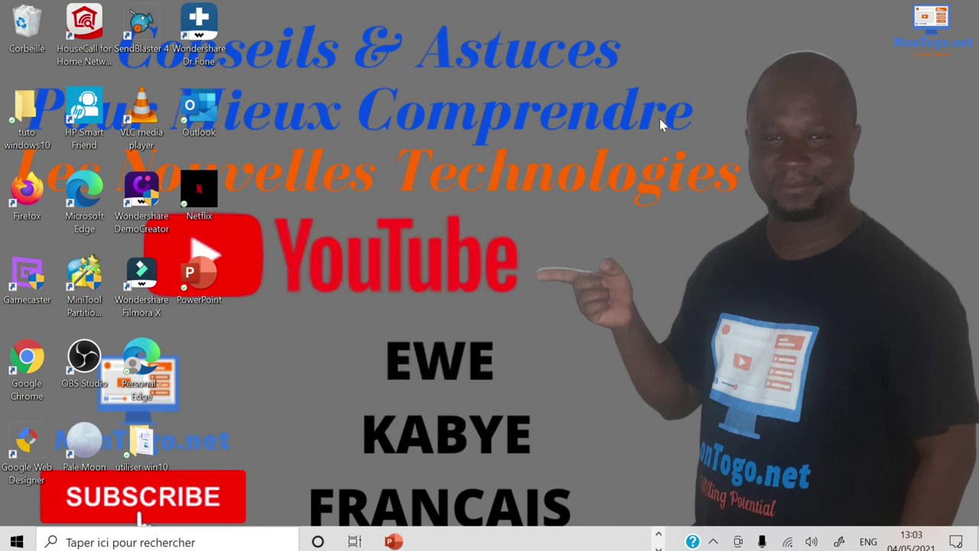
right_click(582, 122)
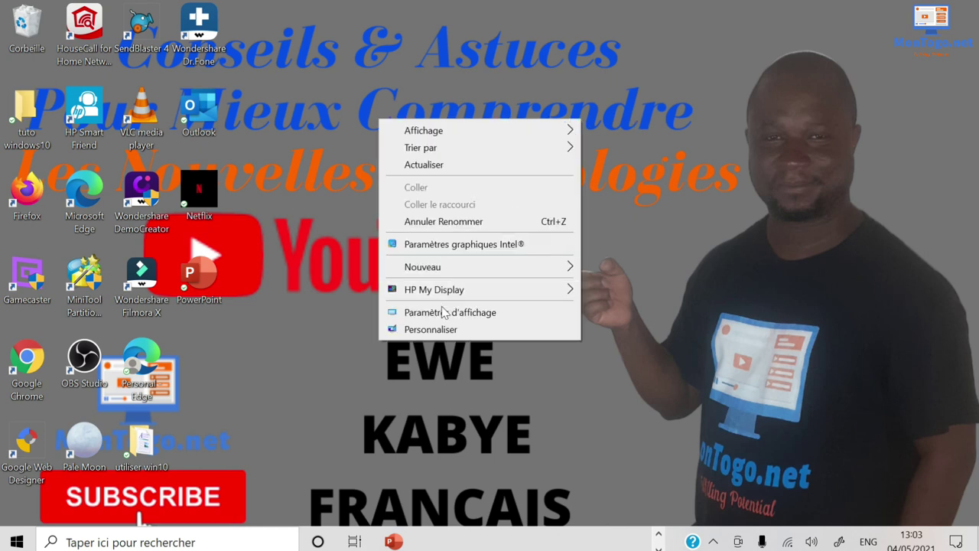
click(432, 330)
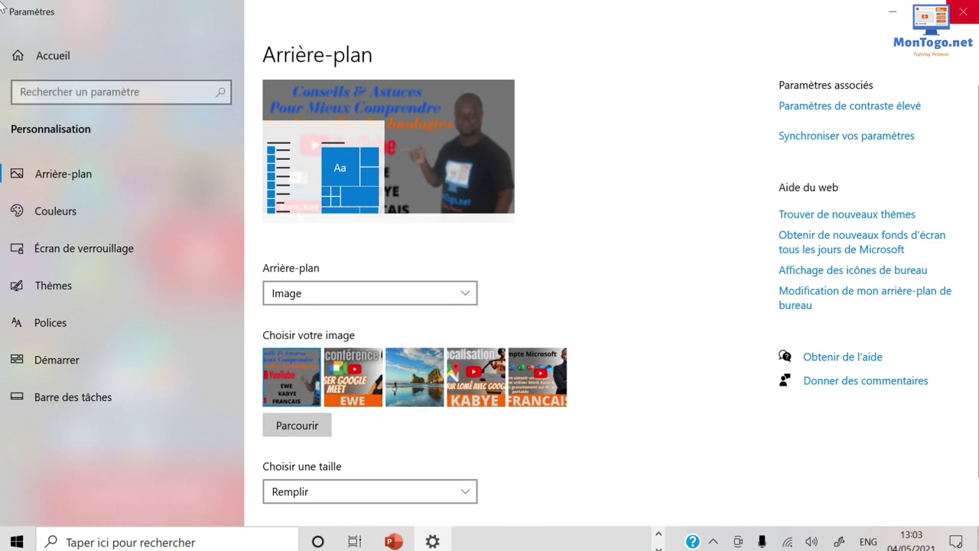
click(963, 11)
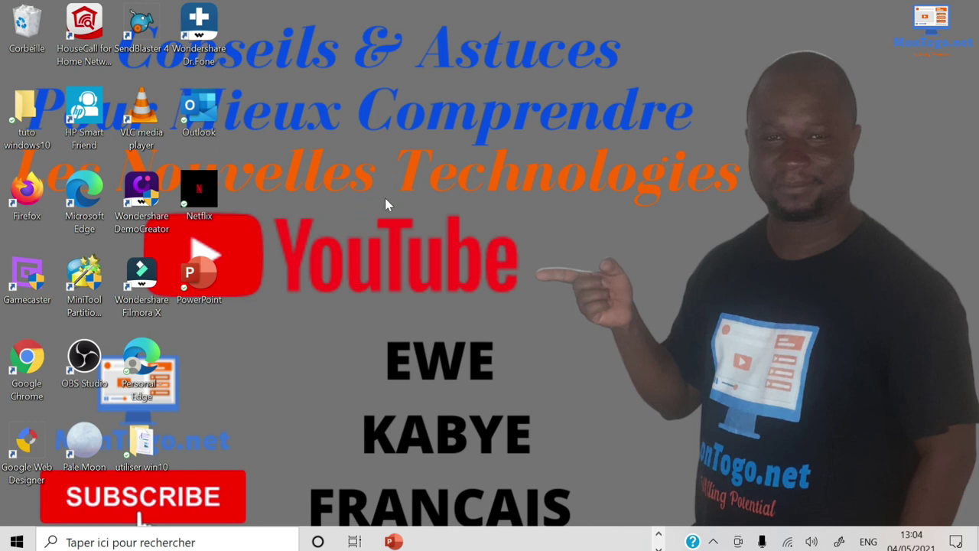
right_click(436, 175)
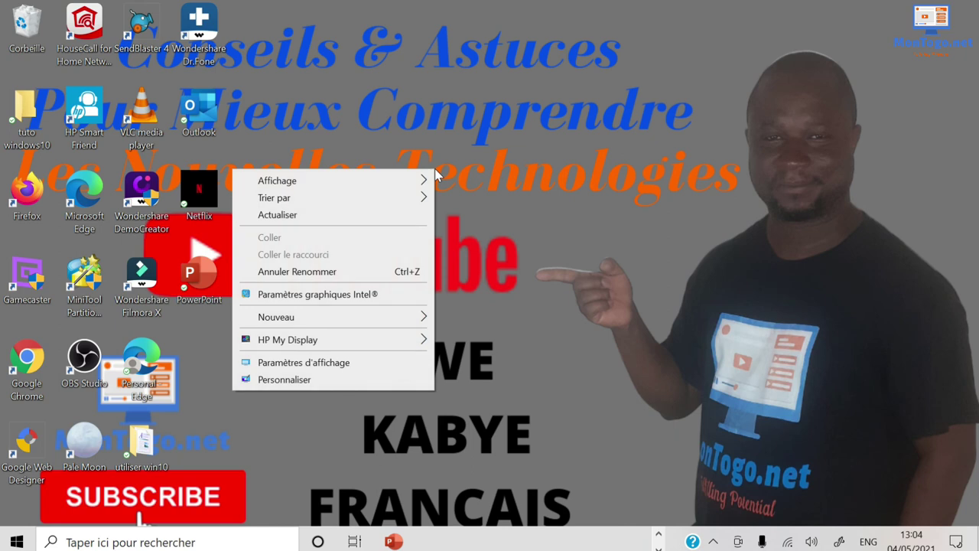
mouse_move(332, 182)
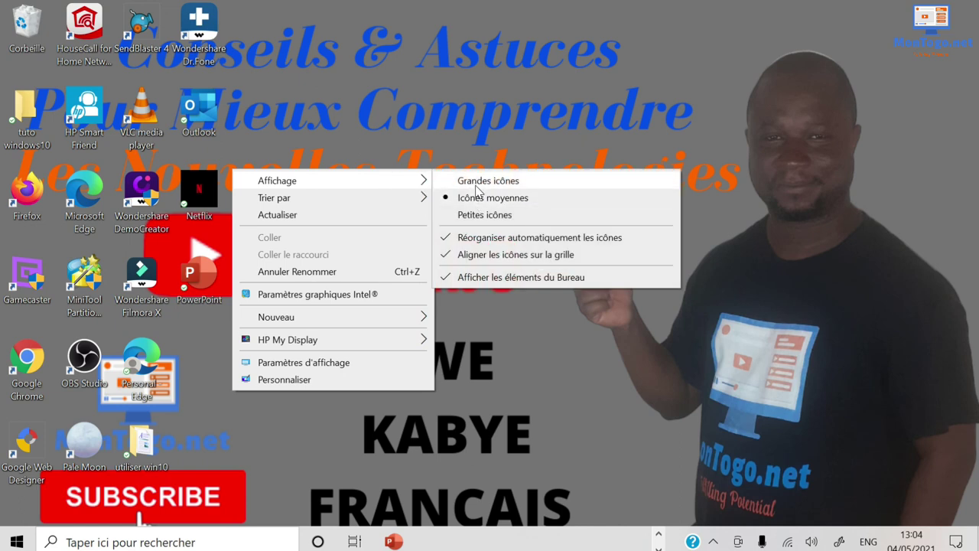
click(476, 185)
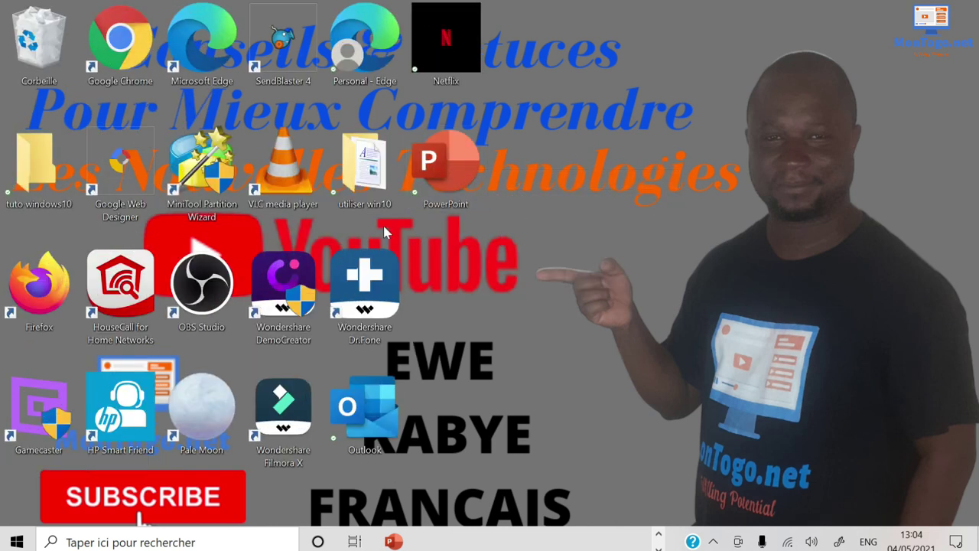
right_click(531, 245)
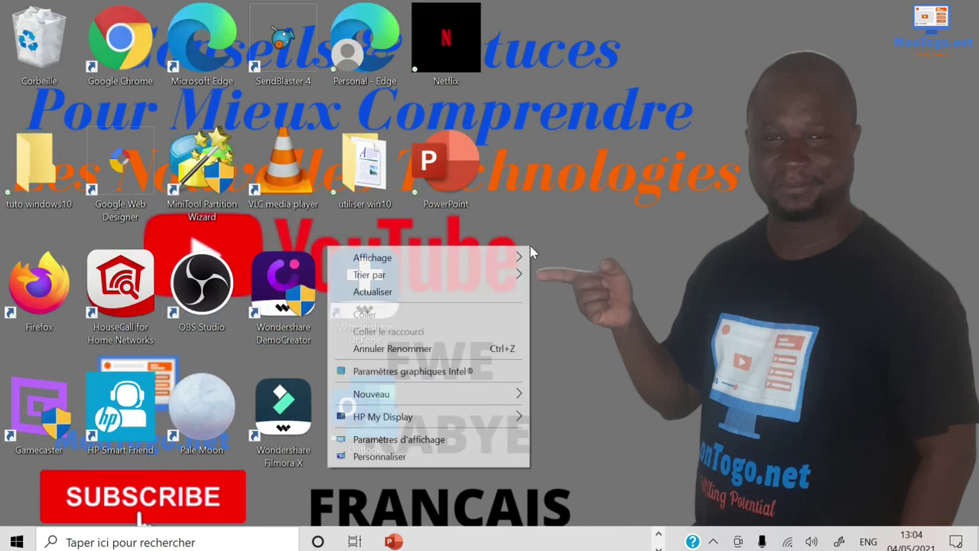
mouse_move(514, 260)
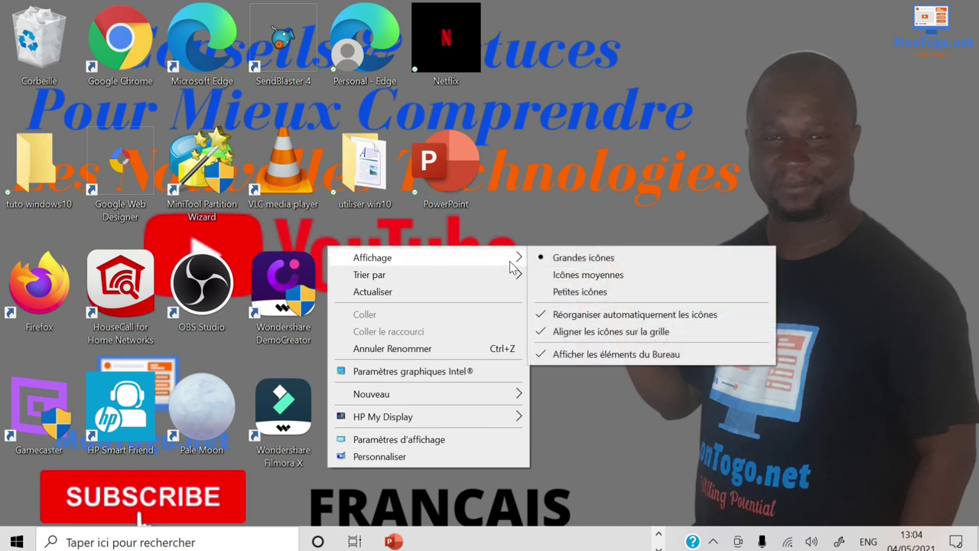
click(567, 294)
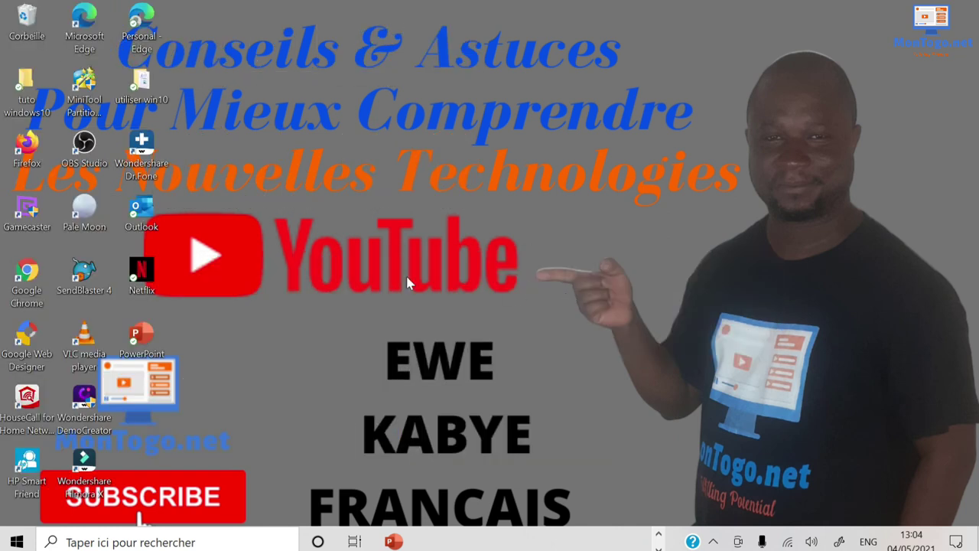
right_click(404, 176)
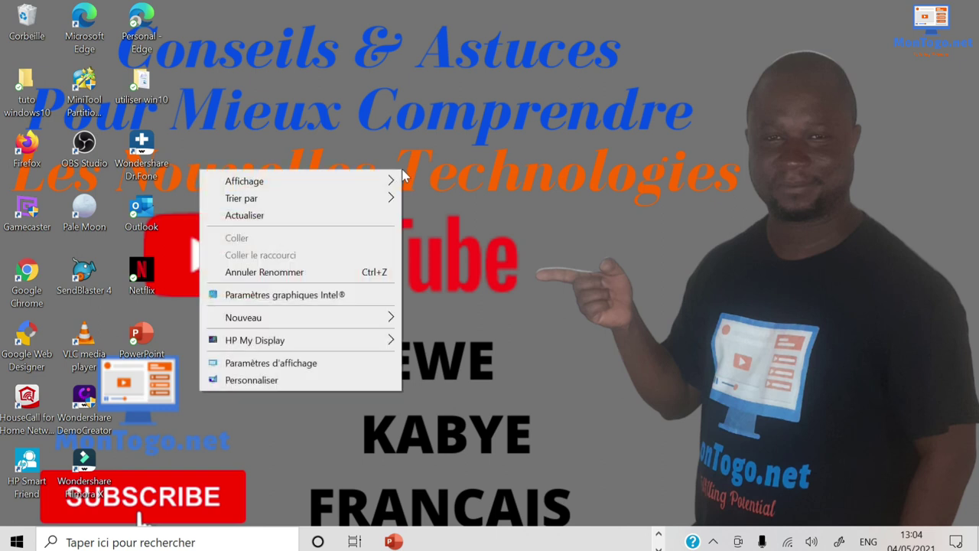
mouse_move(380, 183)
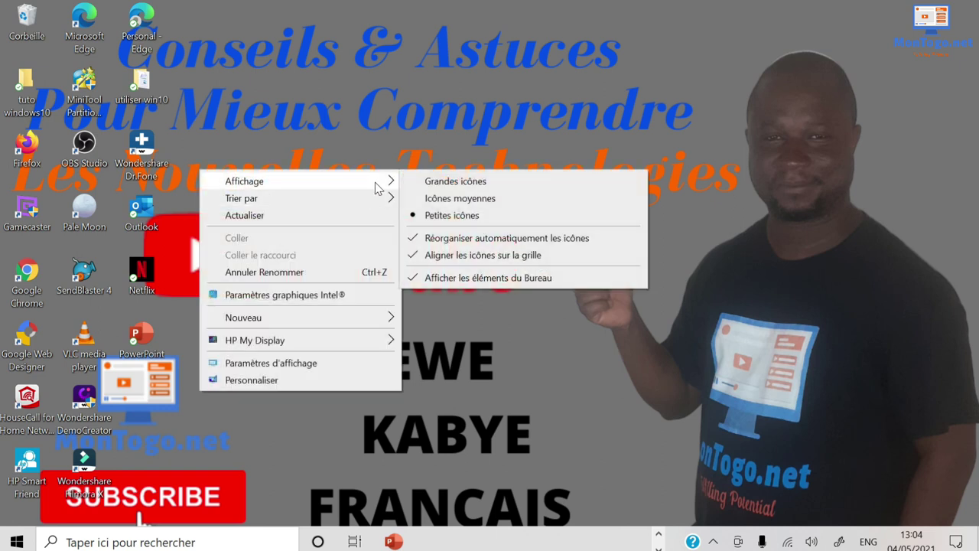
click(442, 197)
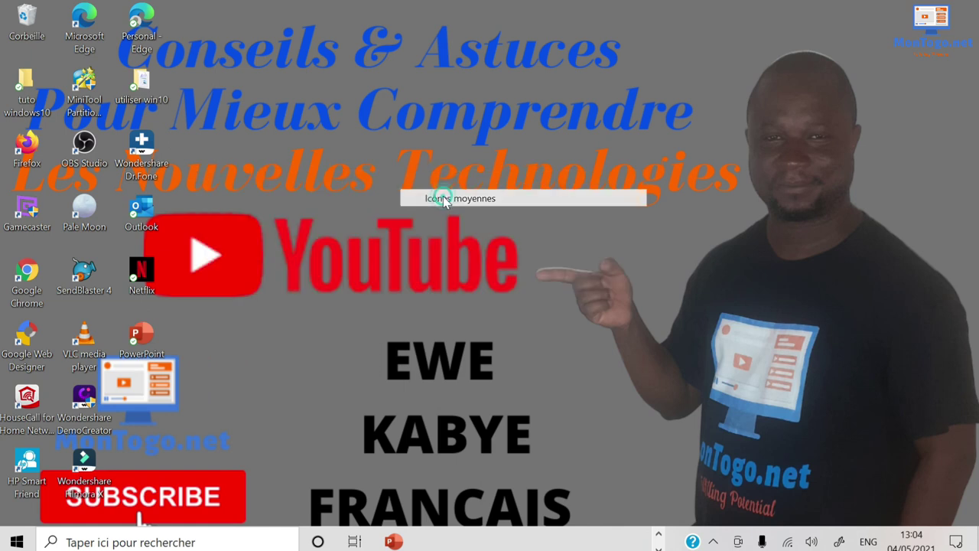
Sort the desktop icons by Type d'élément, then re-sort them by Taille.
right_click(370, 134)
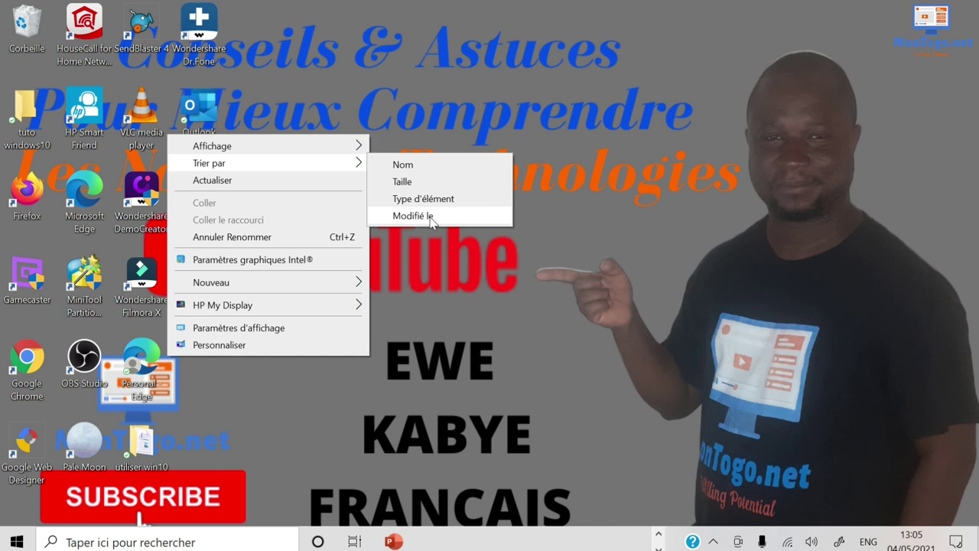
click(413, 201)
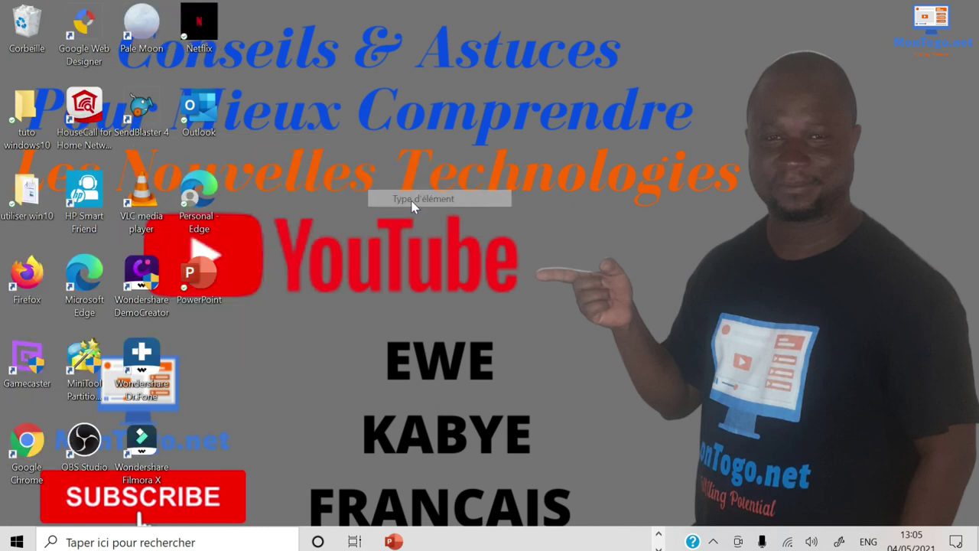
right_click(132, 94)
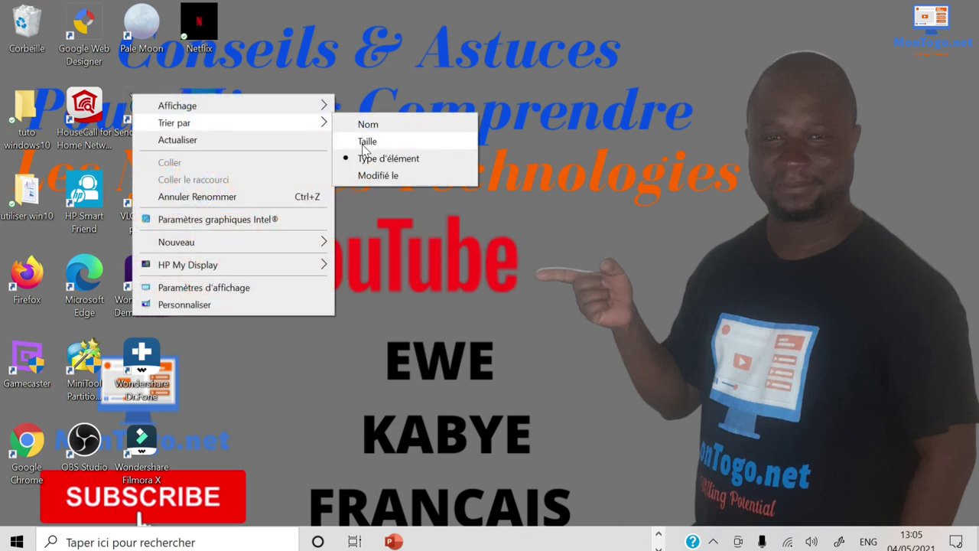
click(363, 146)
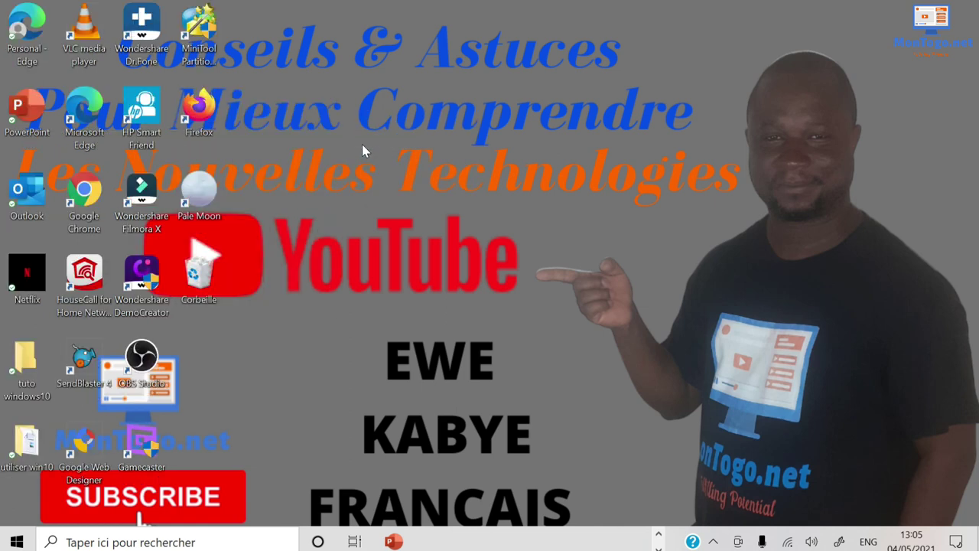